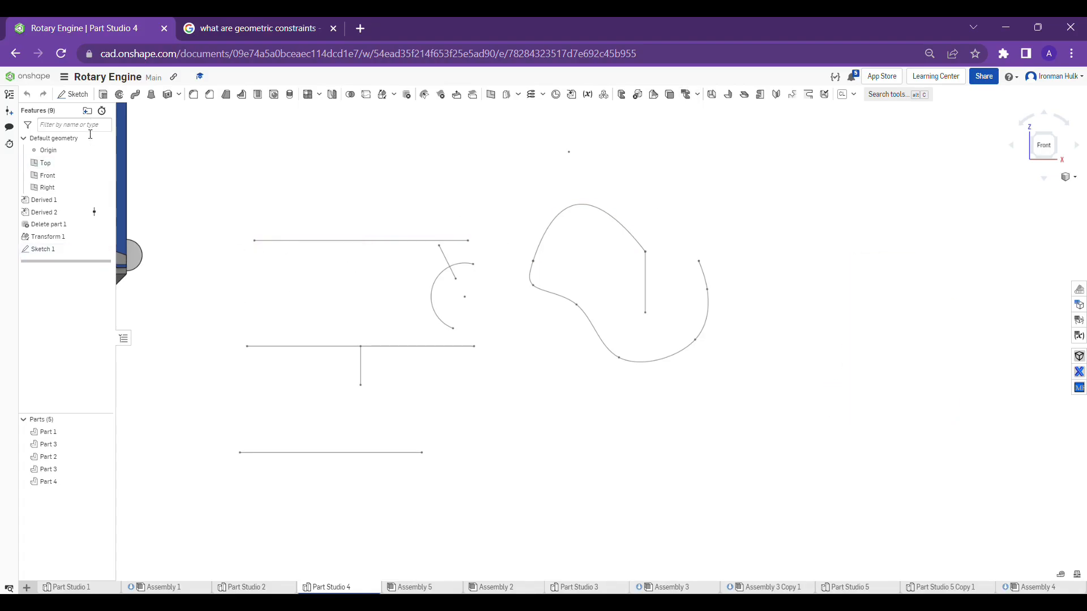
# Start a new sketch on the Front plane
pyautogui.scroll(-5, 417, 347)
pyautogui.scroll(5, 422, 328)
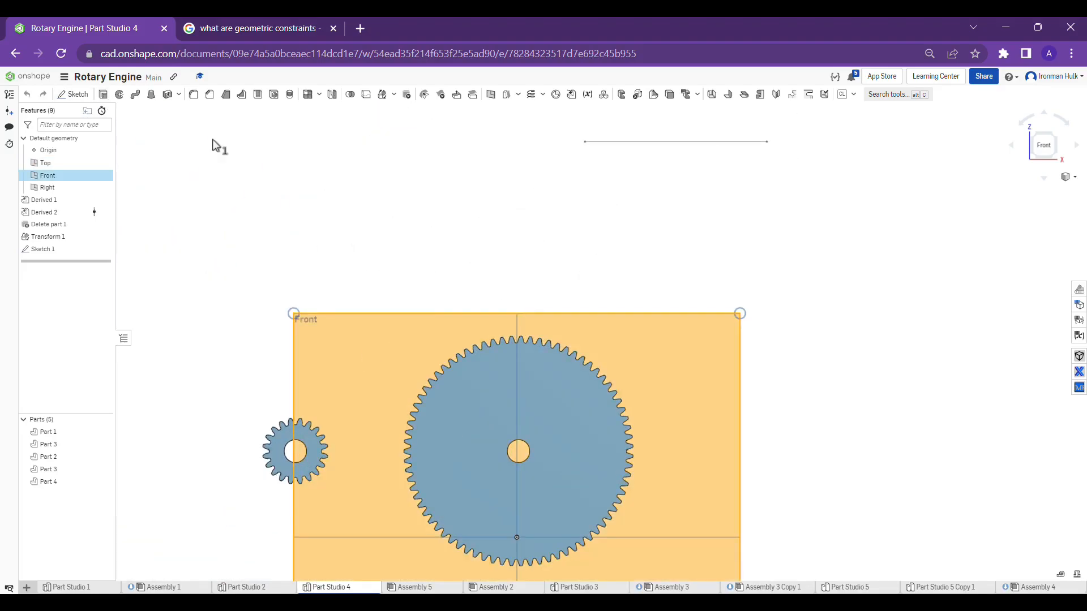
pyautogui.click(504, 240)
pyautogui.hotkey('shift', 's')
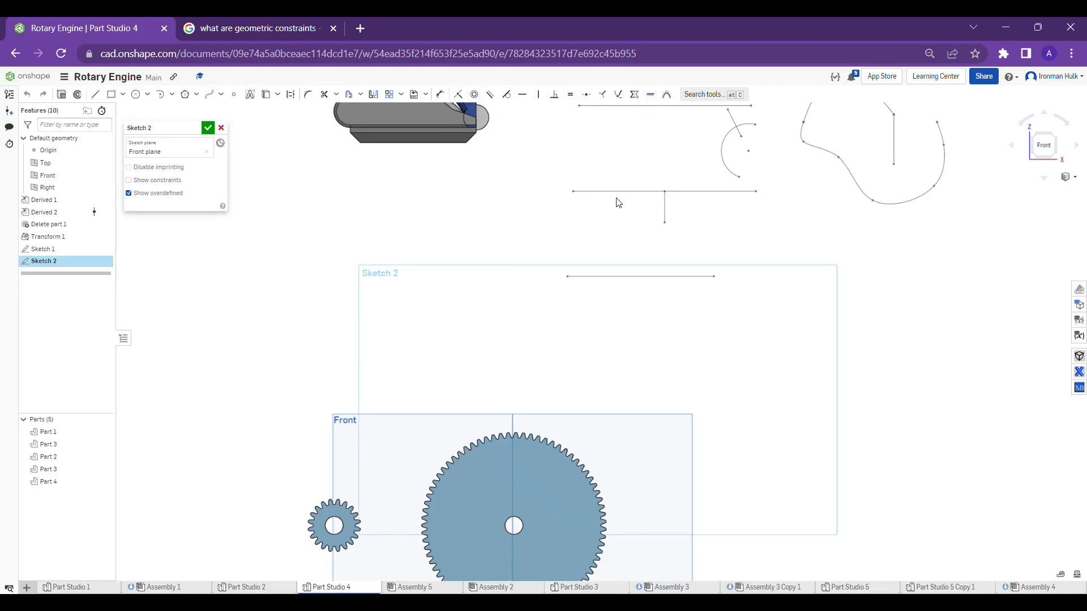
# Sketch a corner rectangle about 2.5 in wide and 1.25 in high in the empty area beside the existing sketch lines
pyautogui.moveTo(616, 202); pyautogui.dragTo(576, 274, button='middle')
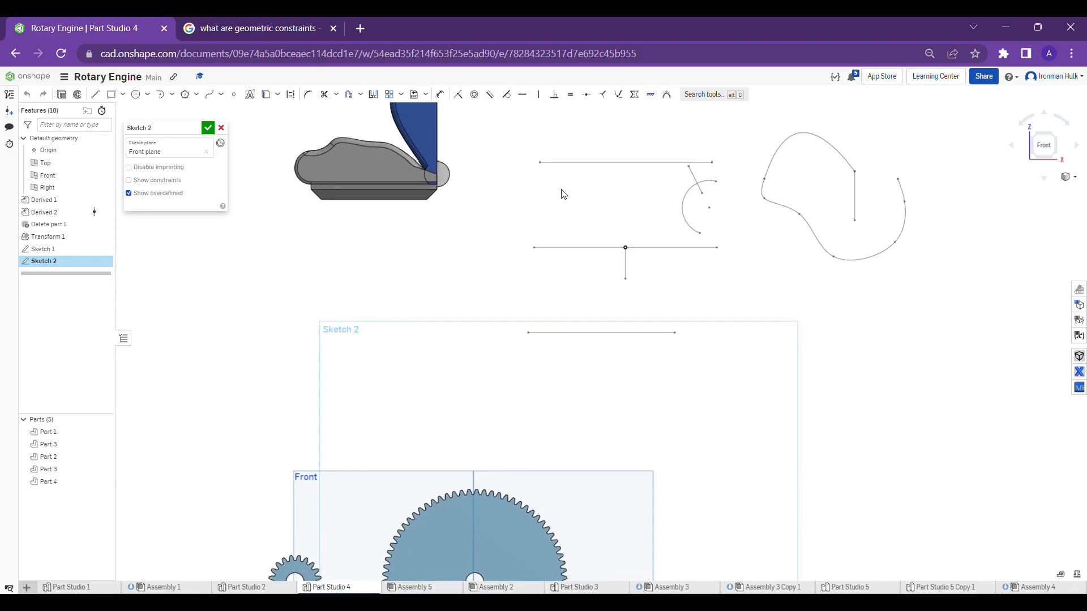
pyautogui.moveTo(361, 275); pyautogui.dragTo(434, 266, button='middle')
pyautogui.scroll(2, 647, 179)
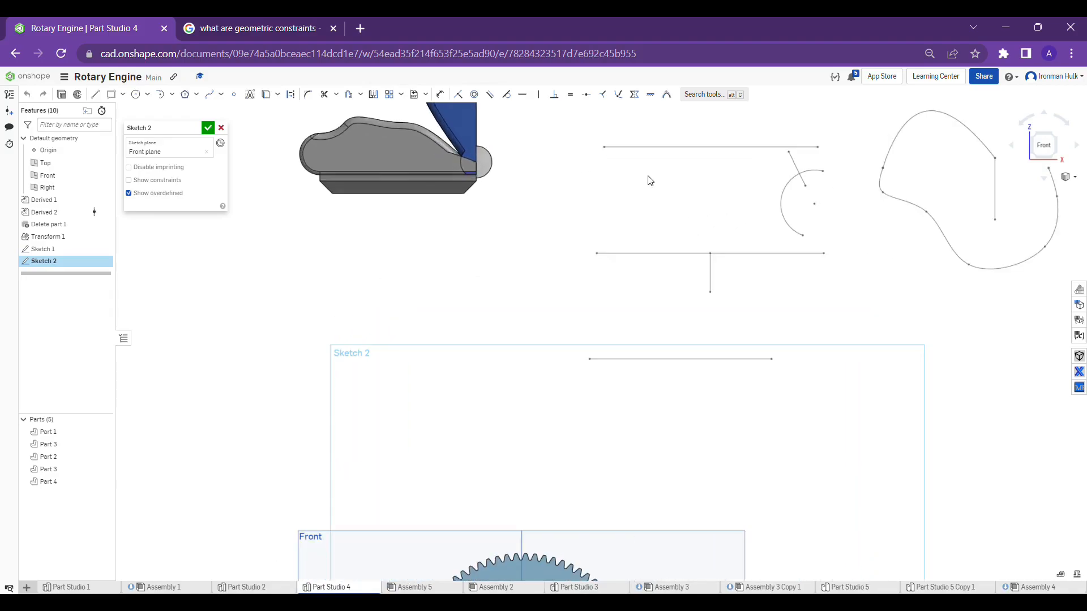
pyautogui.scroll(-2, 614, 188)
pyautogui.moveTo(615, 190); pyautogui.dragTo(622, 217, button='middle')
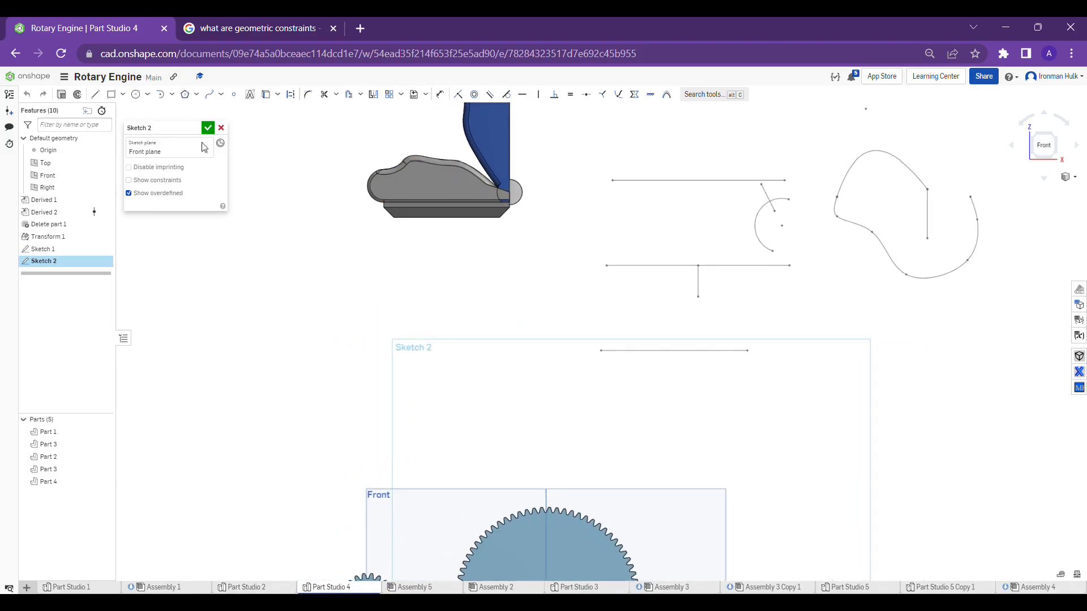
pyautogui.click(112, 95)
pyautogui.click(347, 272)
pyautogui.click(499, 349)
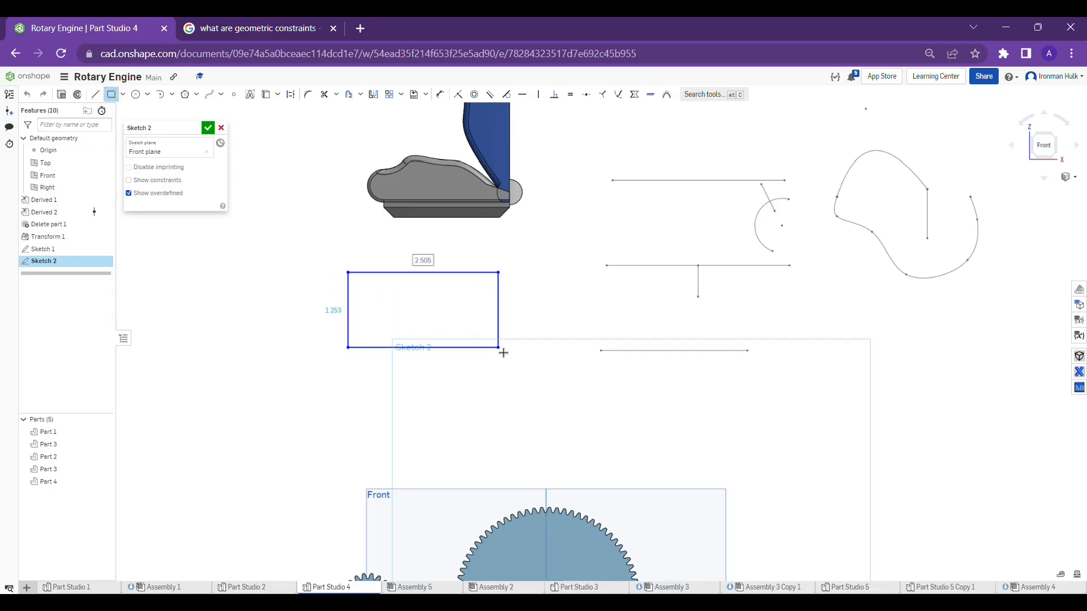
pyautogui.press('Escape')
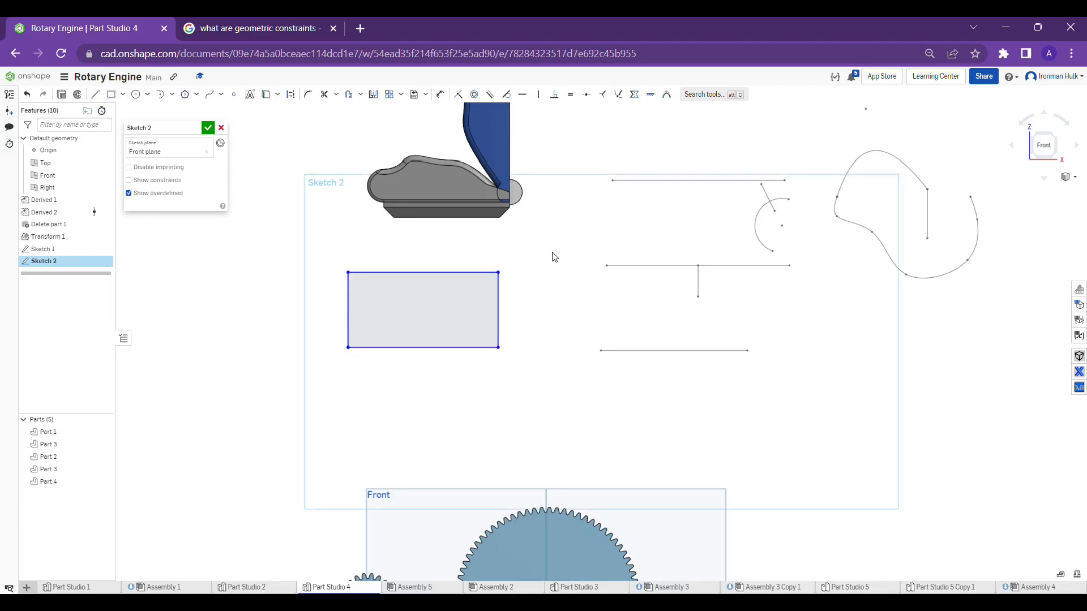
# Sketch a separate, slightly sloping line that ends short of the rectangle's upper-left corner
pyautogui.scroll(2, 532, 258)
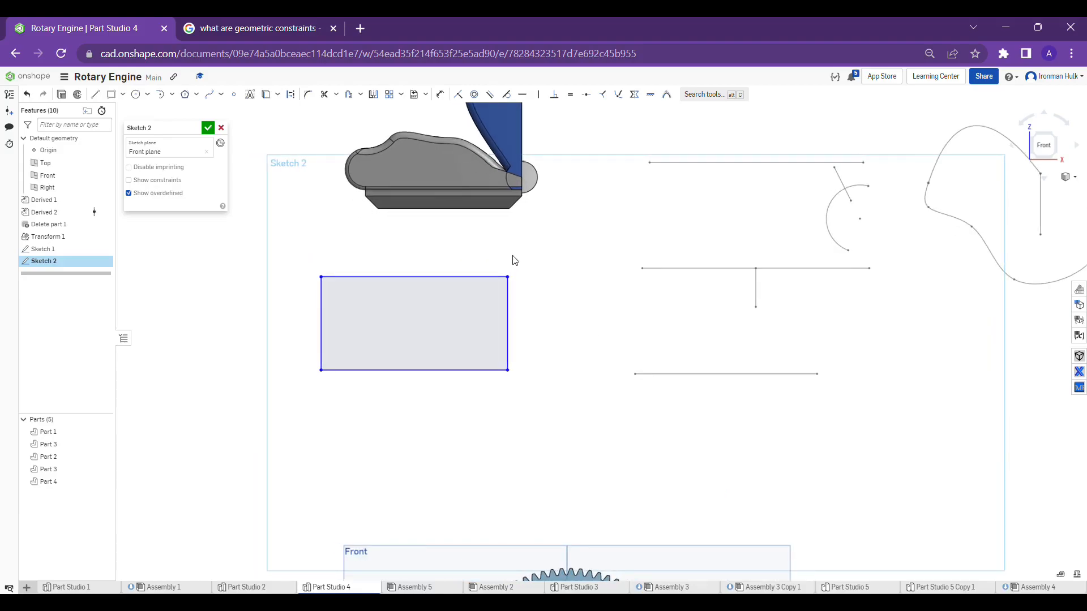
pyautogui.scroll(-2, 514, 259)
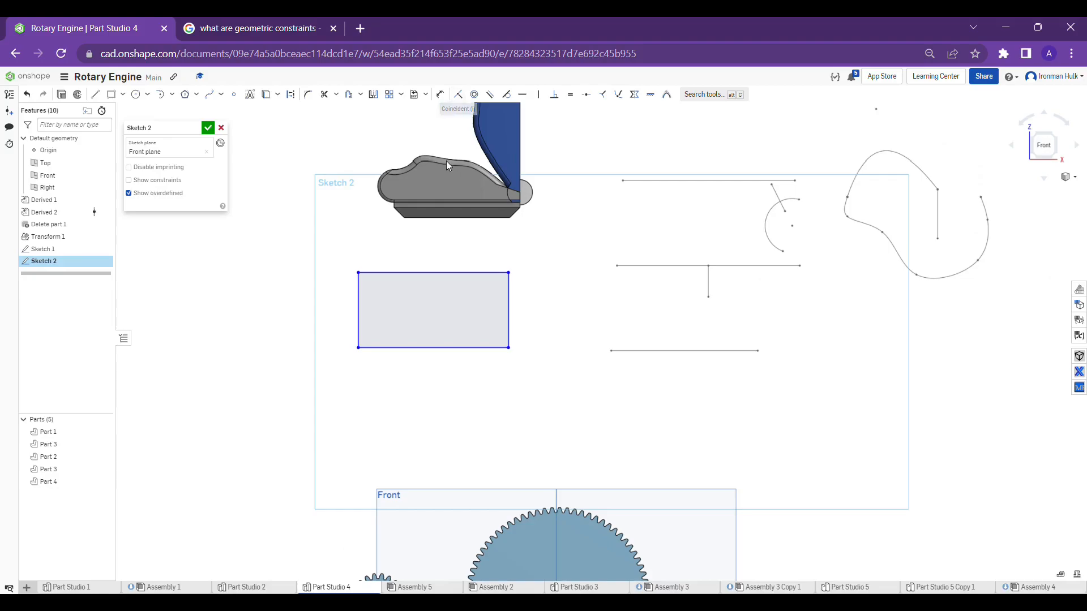
pyautogui.click(96, 95)
pyautogui.scroll(-2, 339, 240)
pyautogui.scroll(2, 304, 279)
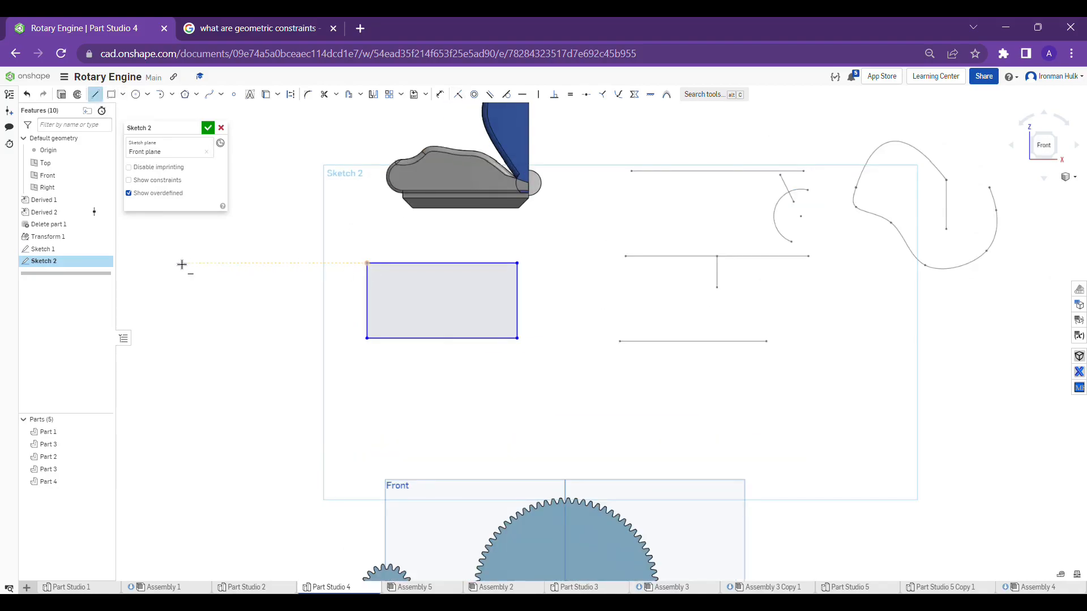
pyautogui.click(212, 249)
pyautogui.click(308, 257)
pyautogui.press('Escape')
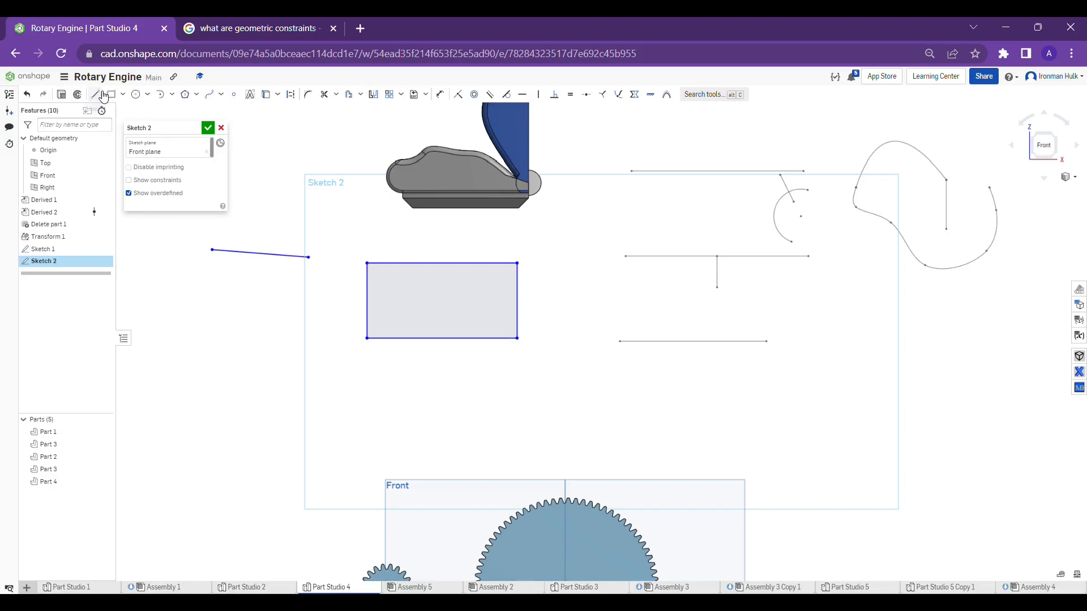
# Bridge the gap between the sloping line's end and the rectangle's upper-left corner with a line about 0.98 in long, and undo it
pyautogui.click(95, 94)
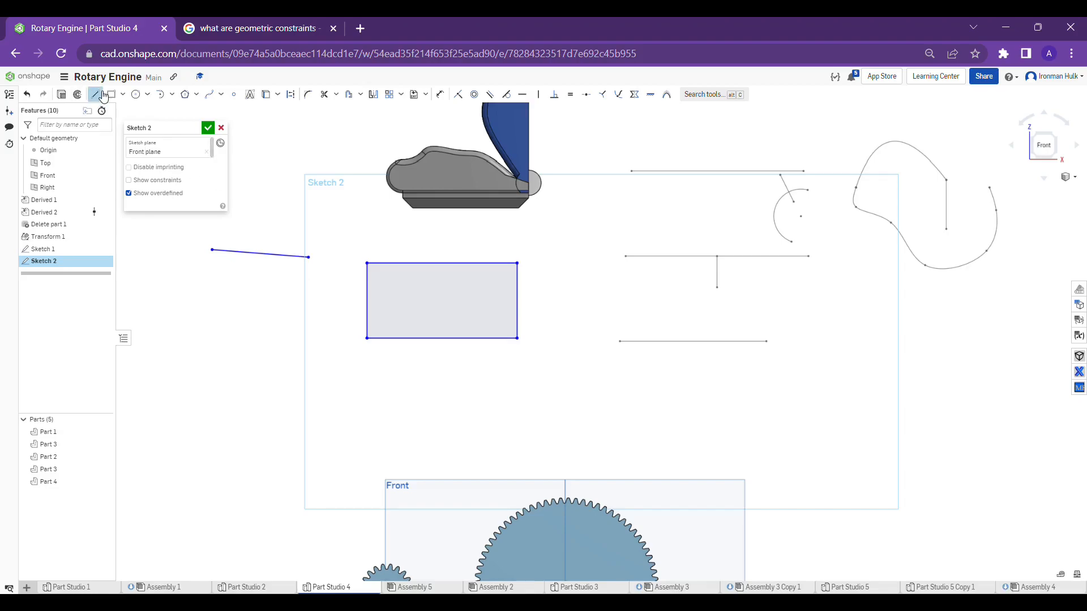
pyautogui.click(308, 258)
pyautogui.click(375, 267)
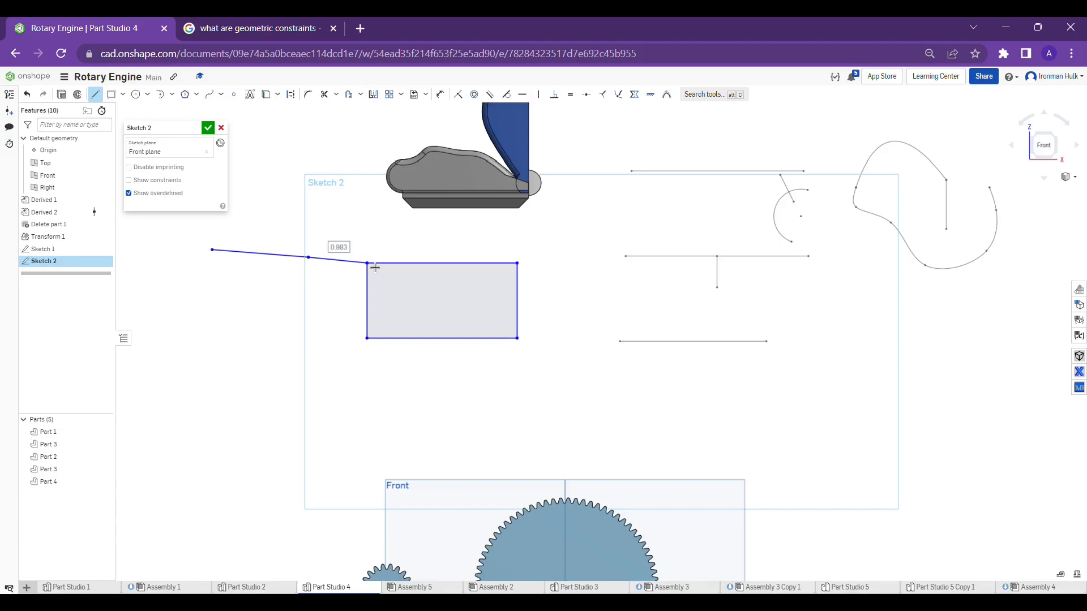
pyautogui.press('Escape')
pyautogui.hotkey('ctrl', 'z')
# Make the sloping line's right endpoint coincident with the rectangle's upper-left corner
pyautogui.click(309, 258)
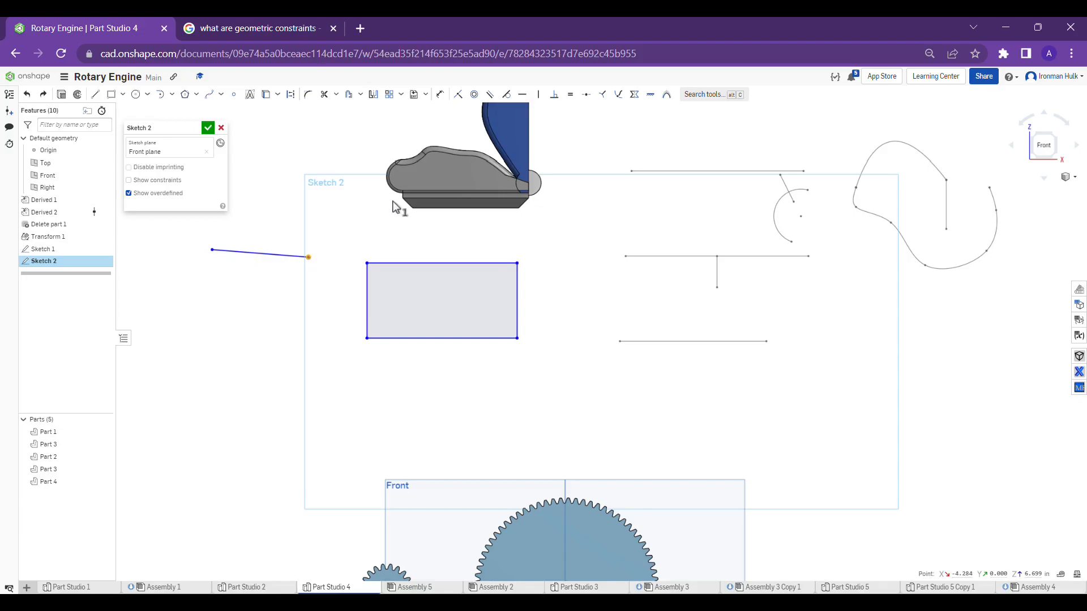
pyautogui.click(368, 264)
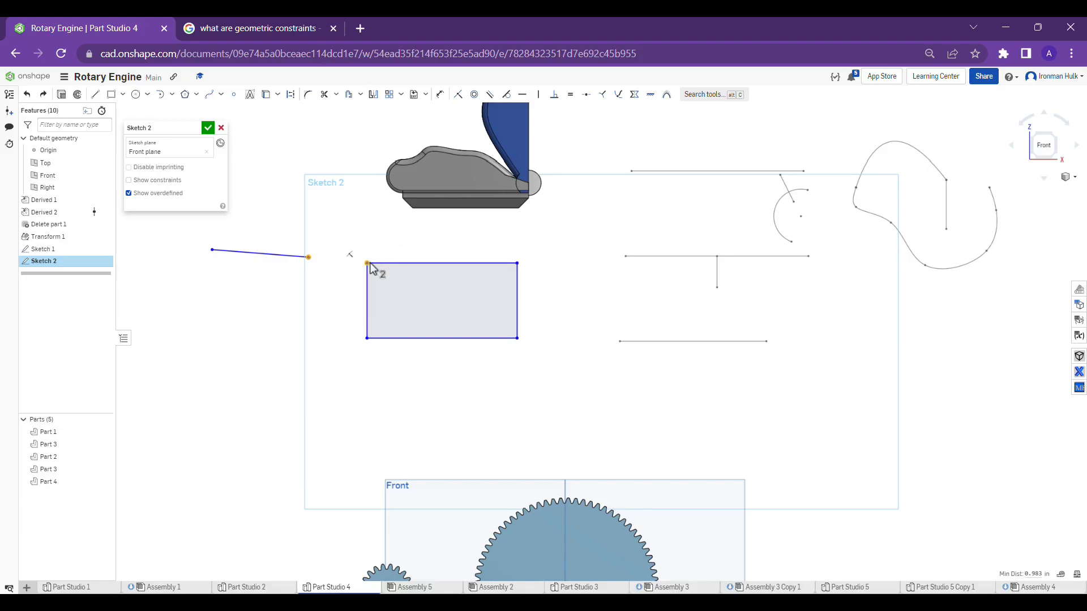
pyautogui.click(458, 95)
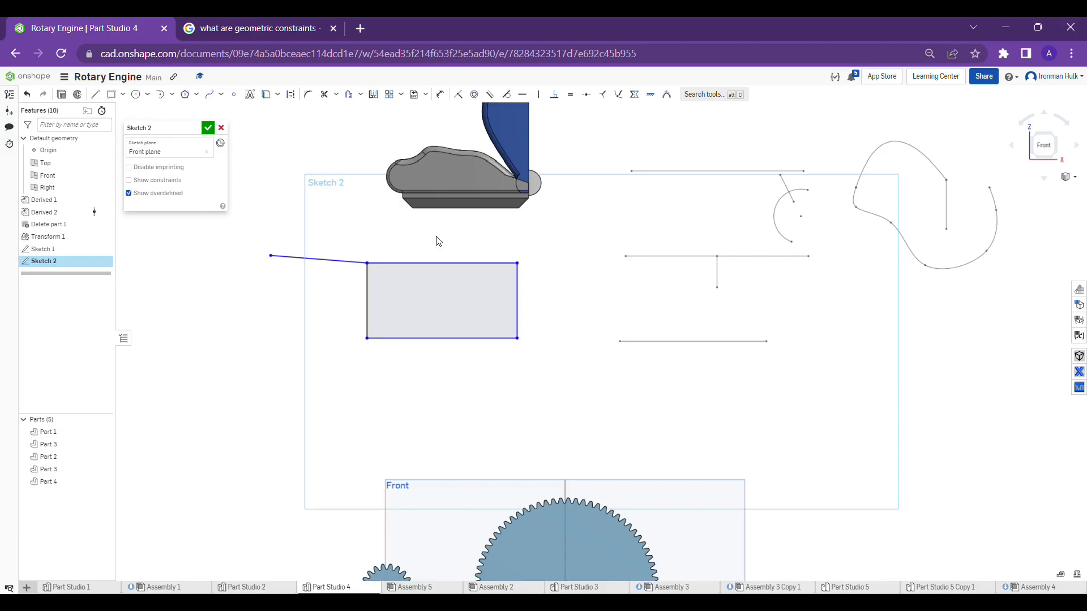
# Sketch a horizontal line below the rectangle that extends past its left side
pyautogui.moveTo(436, 240); pyautogui.dragTo(439, 252, button='middle')
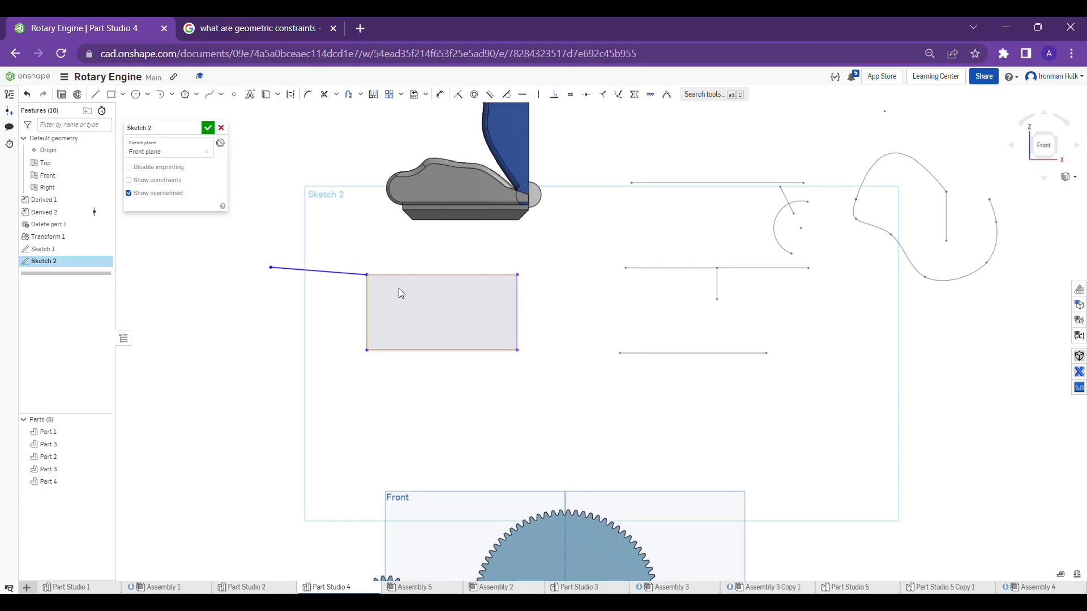
pyautogui.click(104, 99)
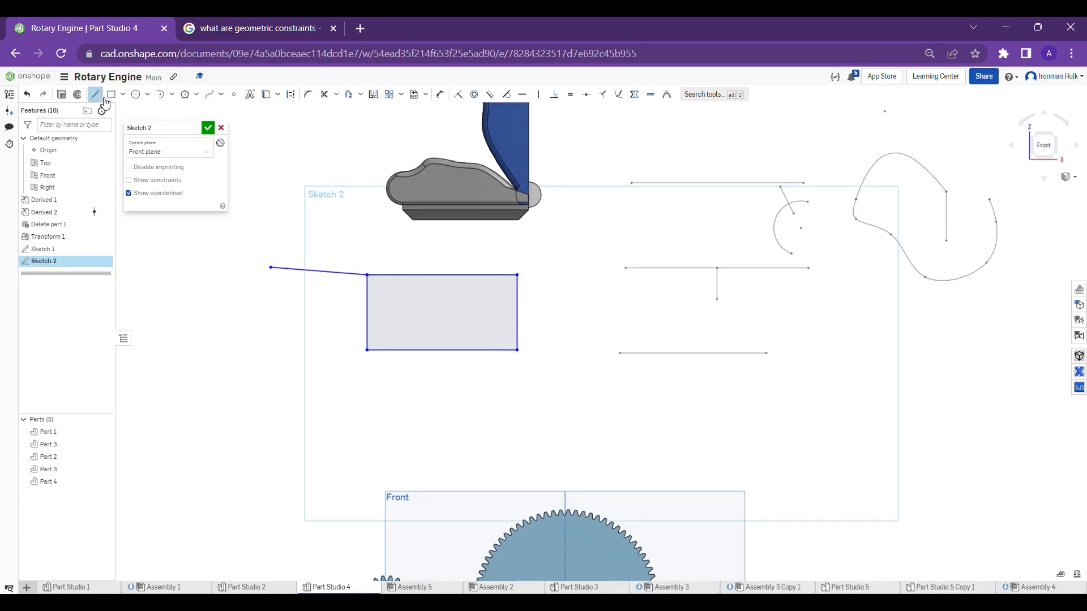
pyautogui.click(264, 384)
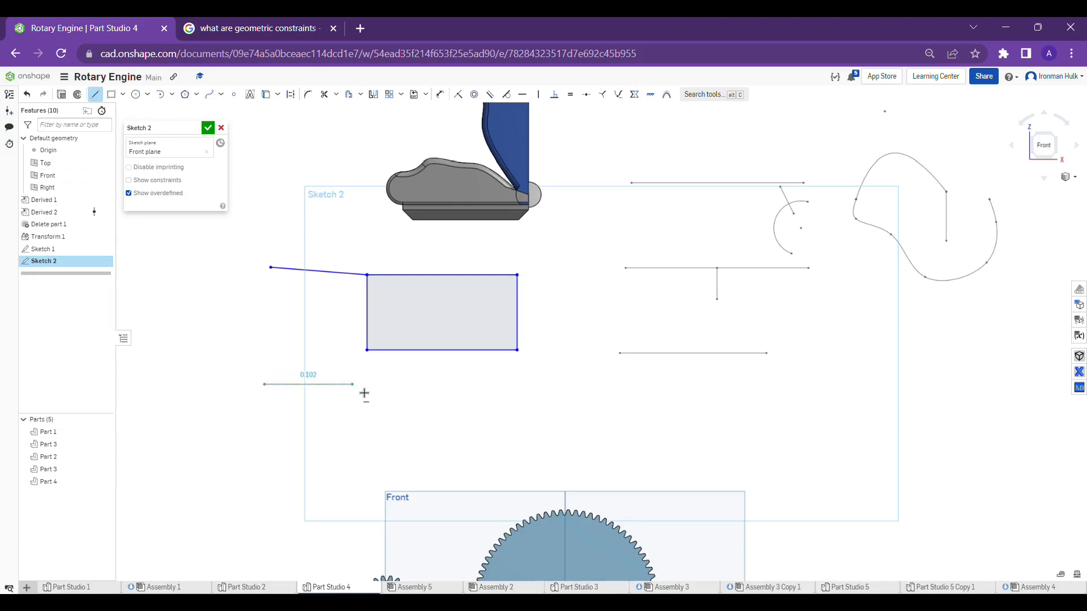
pyautogui.click(424, 390)
pyautogui.press('Escape')
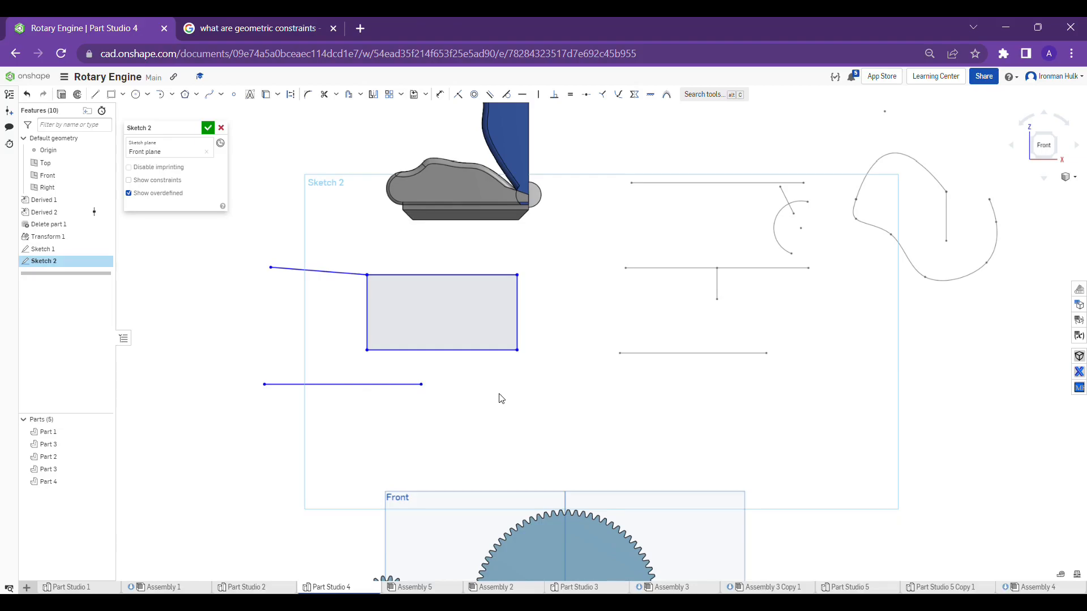
# Make the horizontal line coincident with the rectangle's bottom edge
pyautogui.click(443, 351)
pyautogui.click(357, 385)
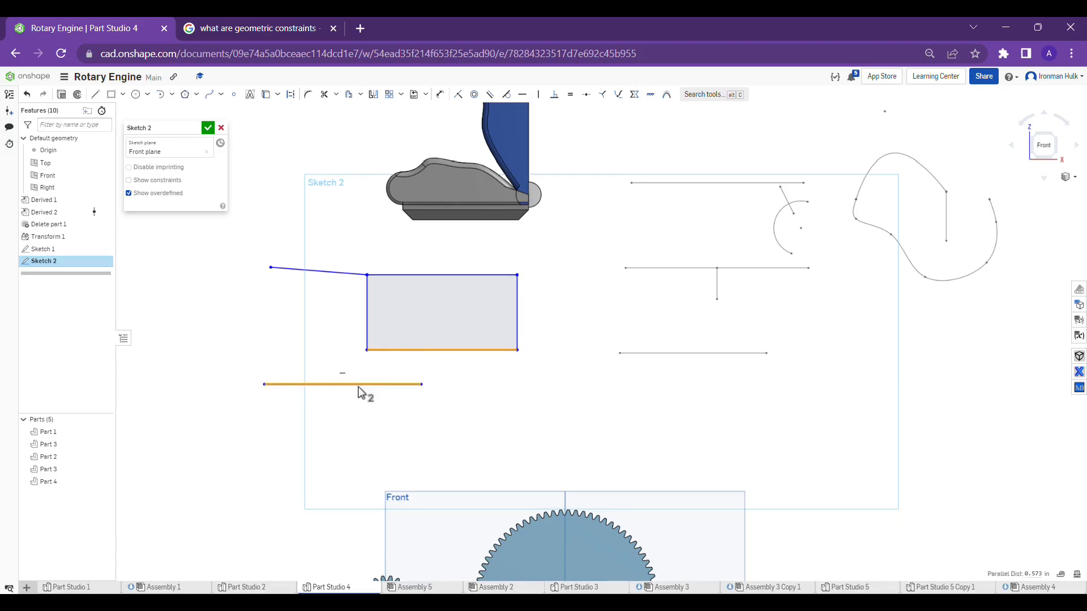
pyautogui.click(457, 94)
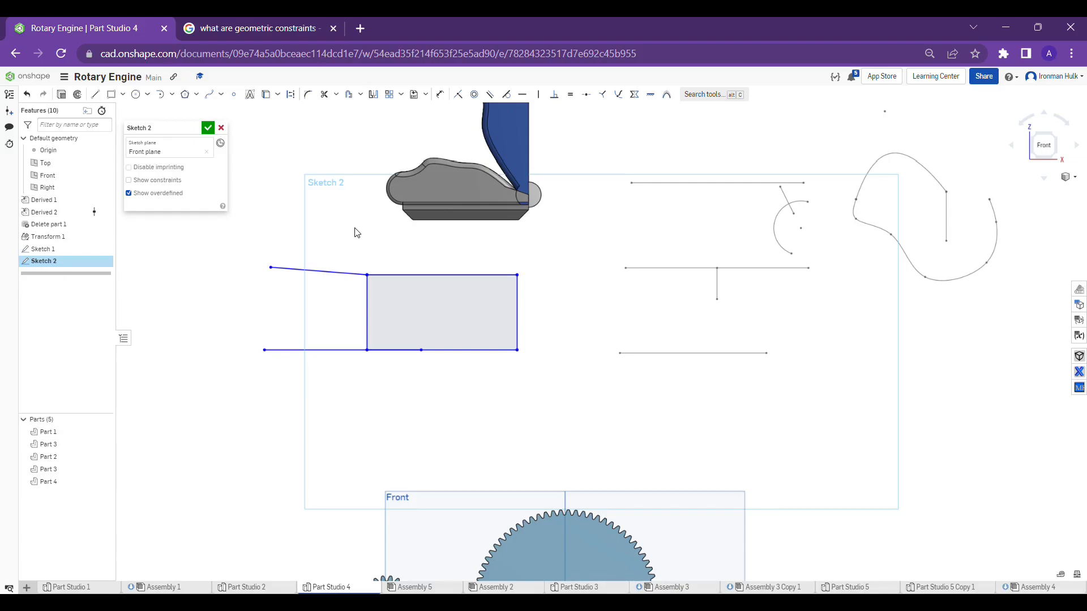
# Sketch a center point circle about 2.86 in in diameter to the upper left of the rectangle
pyautogui.moveTo(351, 235); pyautogui.dragTo(347, 243, button='middle')
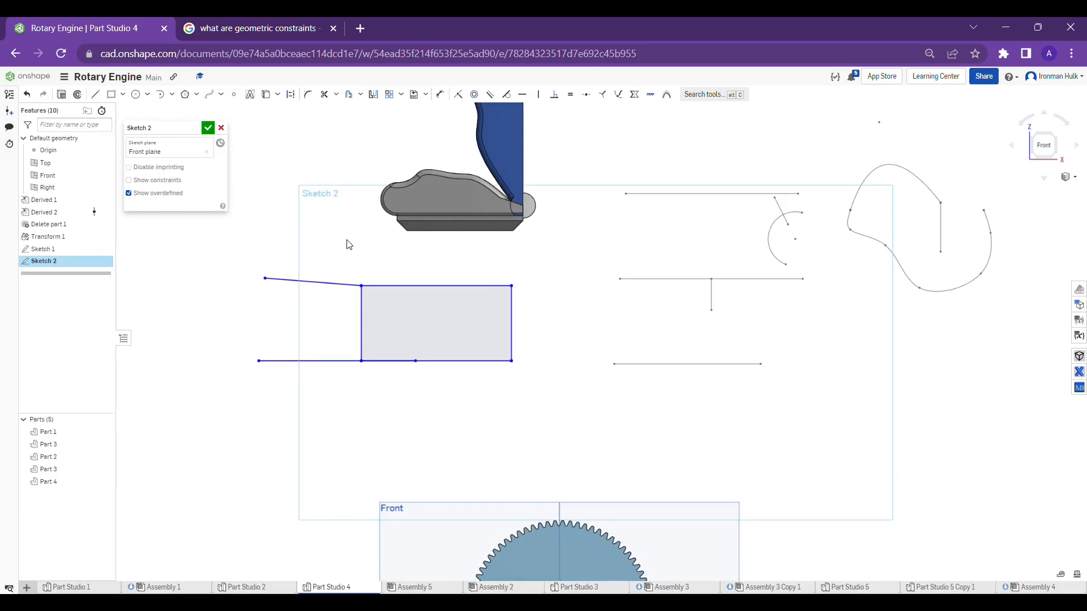
pyautogui.scroll(-2, 371, 121)
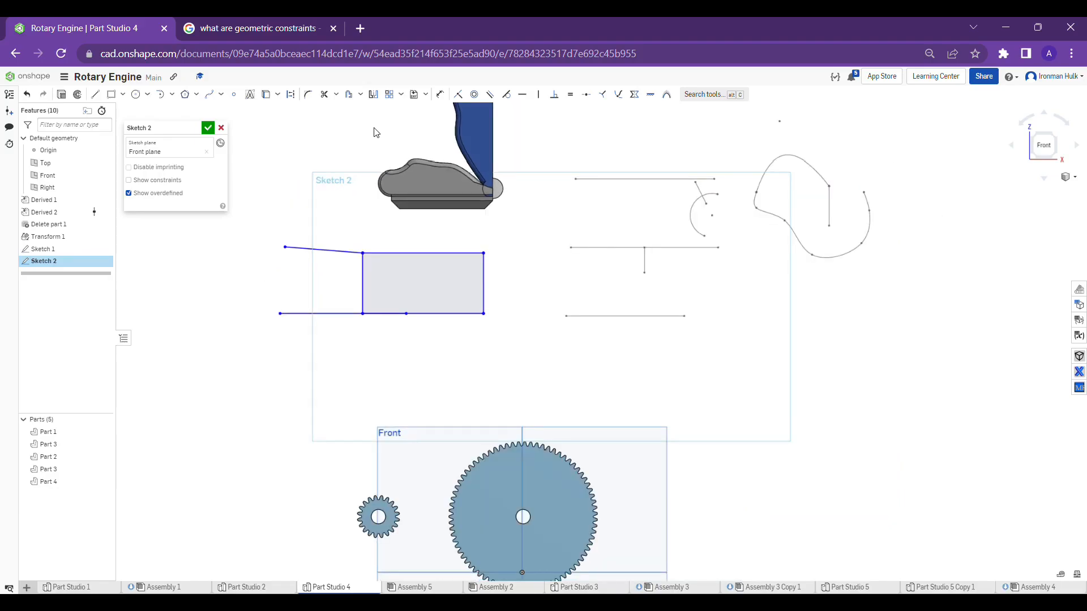
pyautogui.scroll(3, 376, 131)
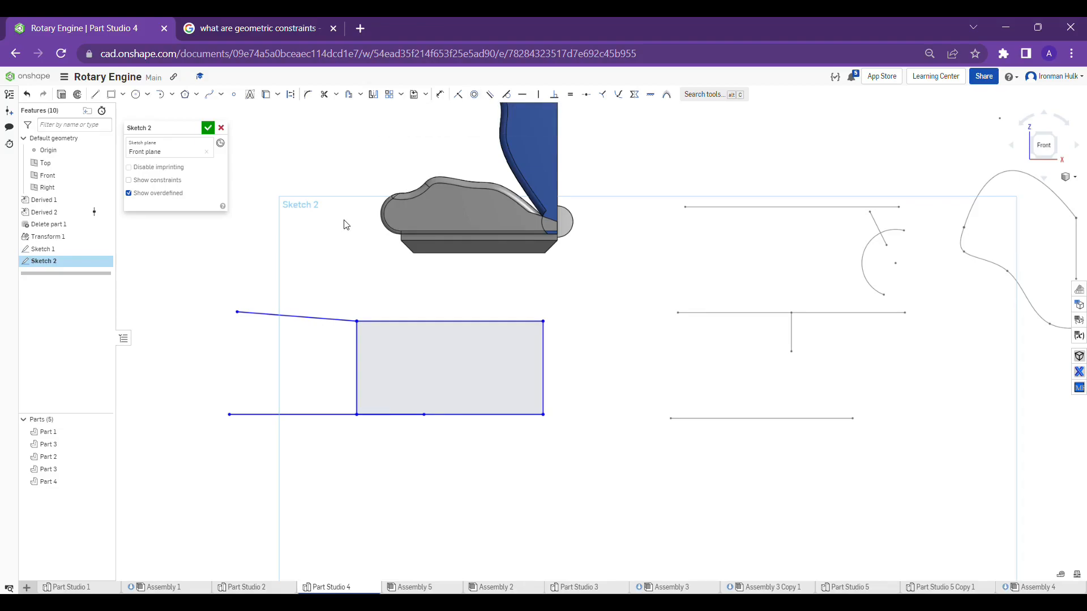
pyautogui.scroll(-2, 351, 271)
pyautogui.moveTo(351, 270); pyautogui.dragTo(416, 286, button='middle')
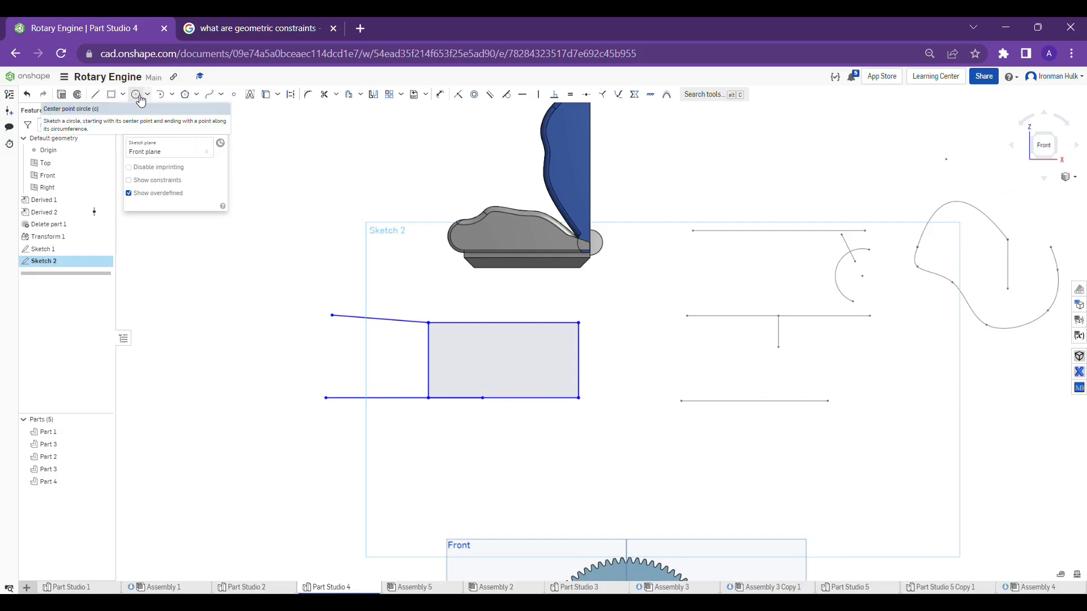
pyautogui.click(136, 94)
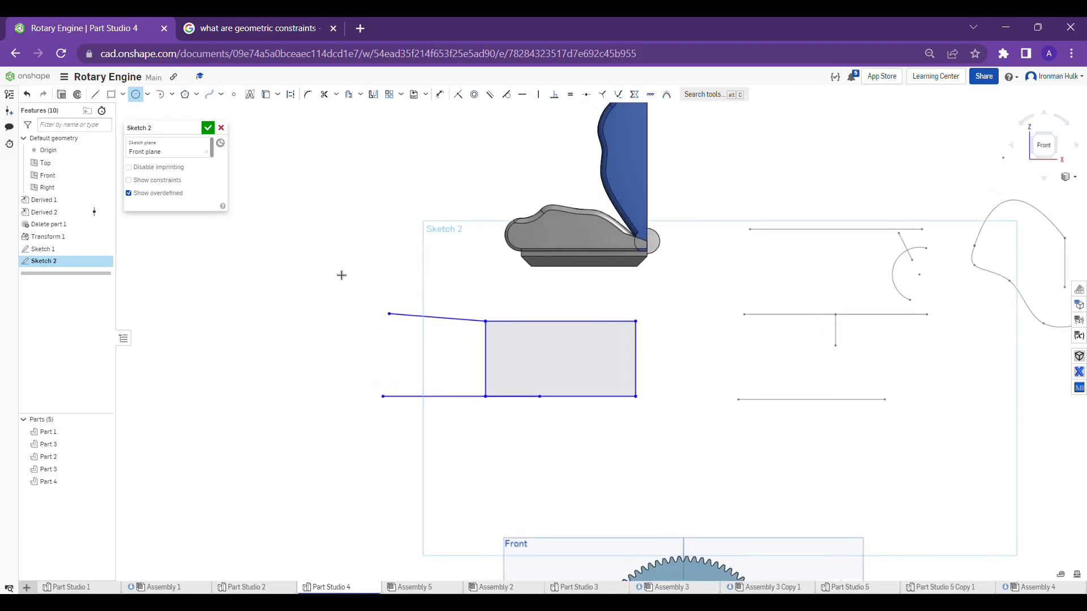
pyautogui.click(270, 237)
pyautogui.click(335, 305)
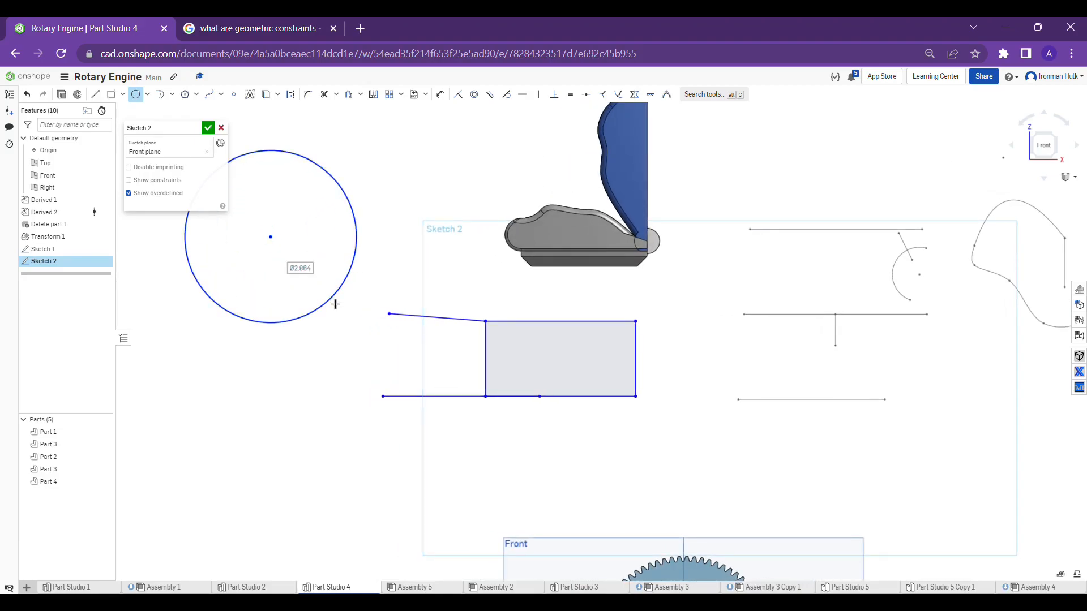
# Sketch a second, smaller circle about 1.57 in in diameter to the upper right of the large circle
pyautogui.moveTo(274, 240); pyautogui.dragTo(336, 271, button='middle')
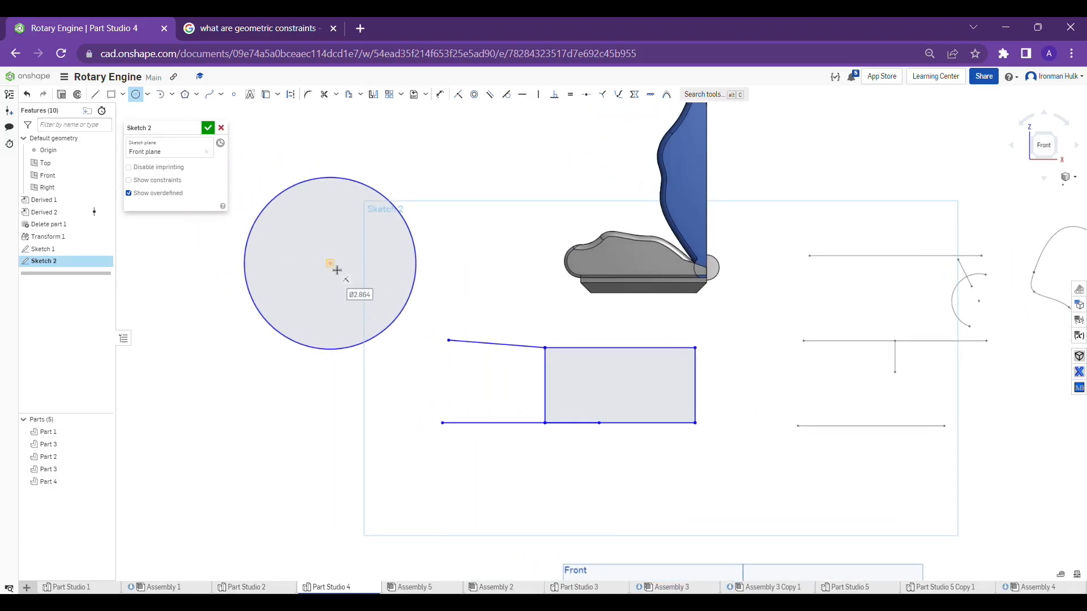
pyautogui.click(451, 159)
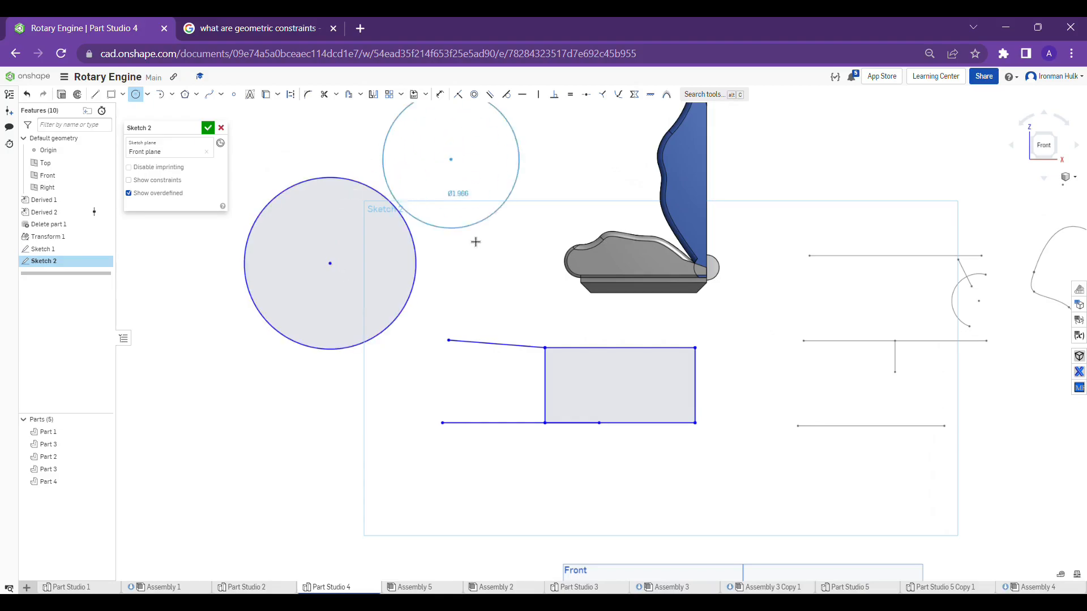
pyautogui.click(471, 204)
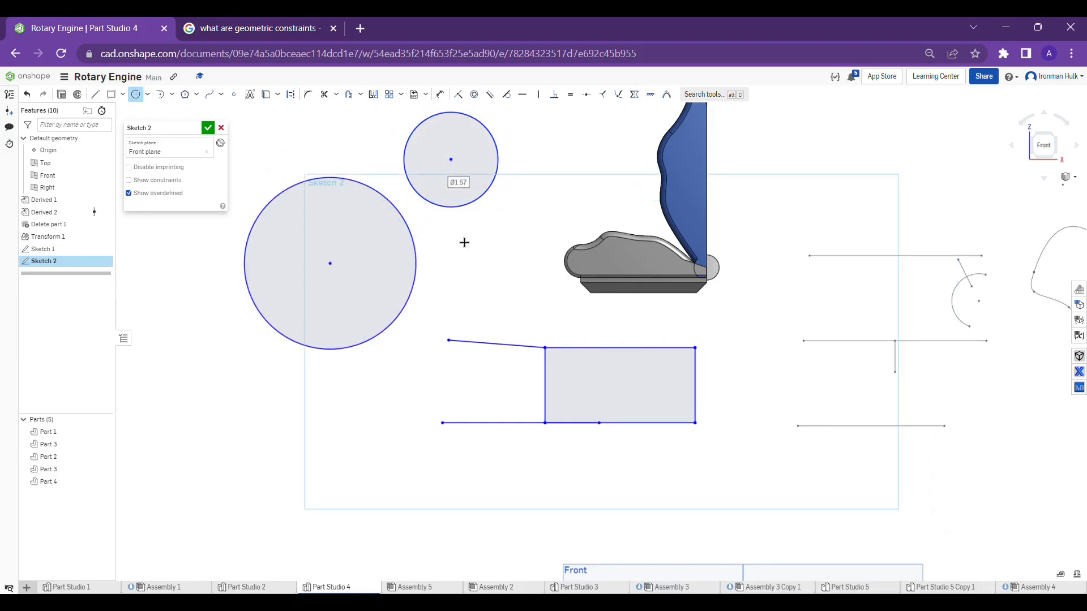
pyautogui.moveTo(464, 243); pyautogui.dragTo(465, 283, button='middle')
pyautogui.press('Escape')
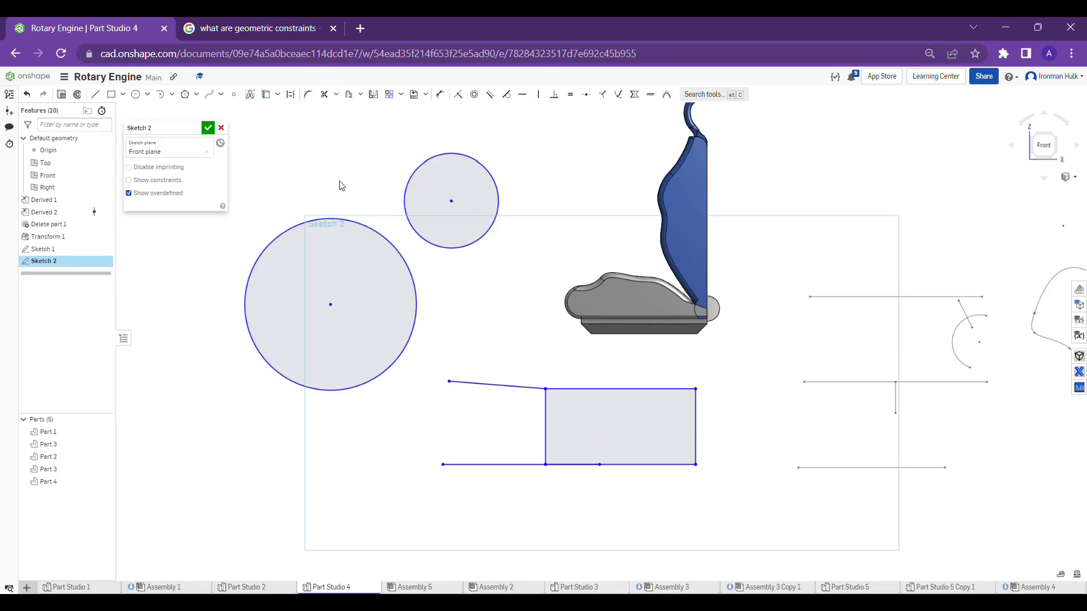
# Apply a concentric constraint between the small circle and the large circle
pyautogui.click(483, 96)
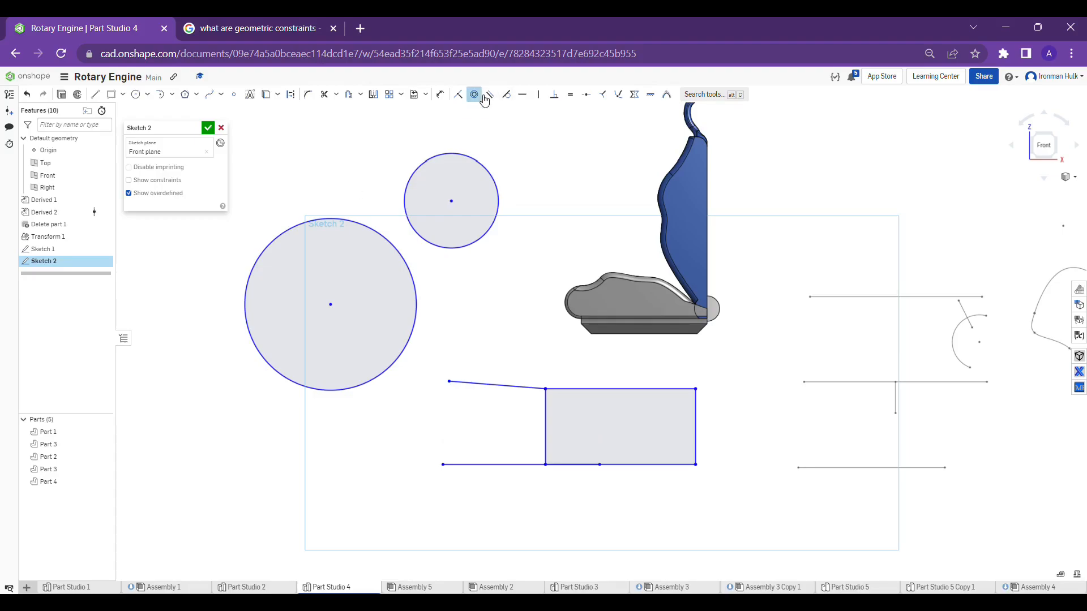
pyautogui.click(440, 163)
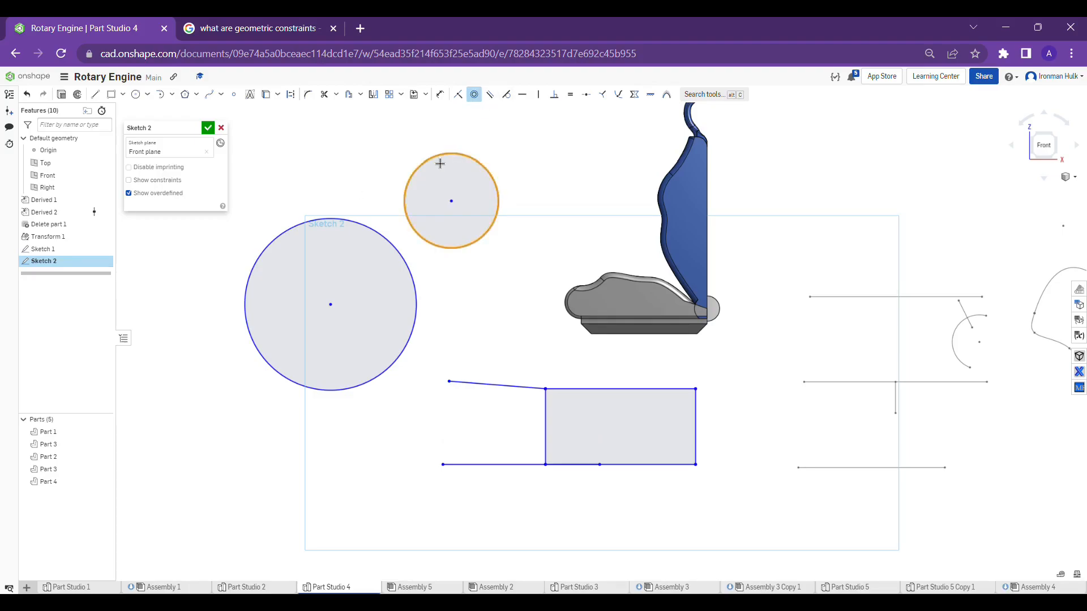
pyautogui.click(332, 223)
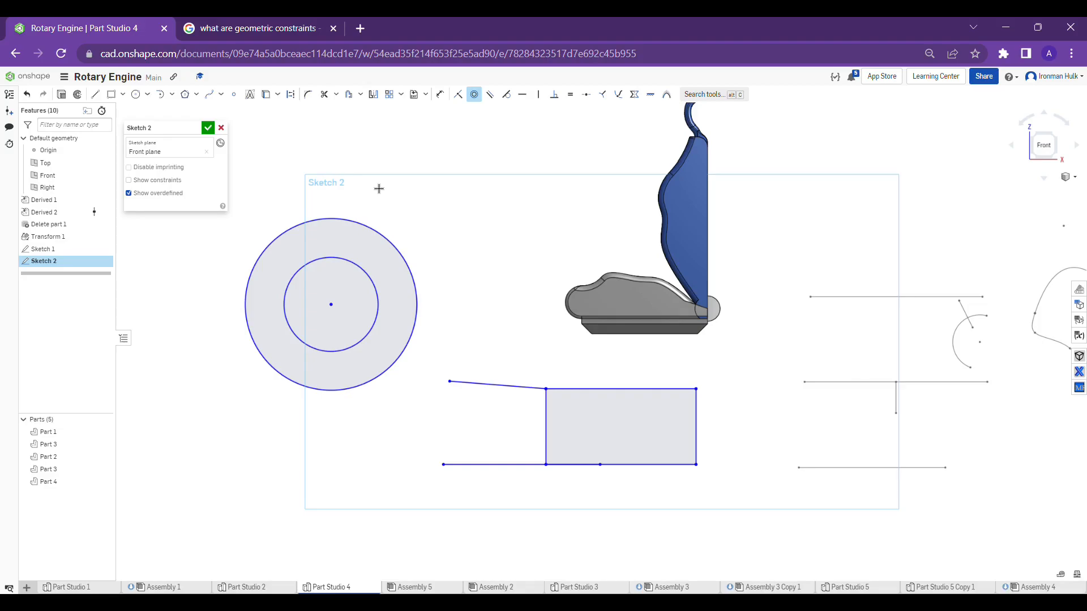
pyautogui.scroll(-2, 379, 188)
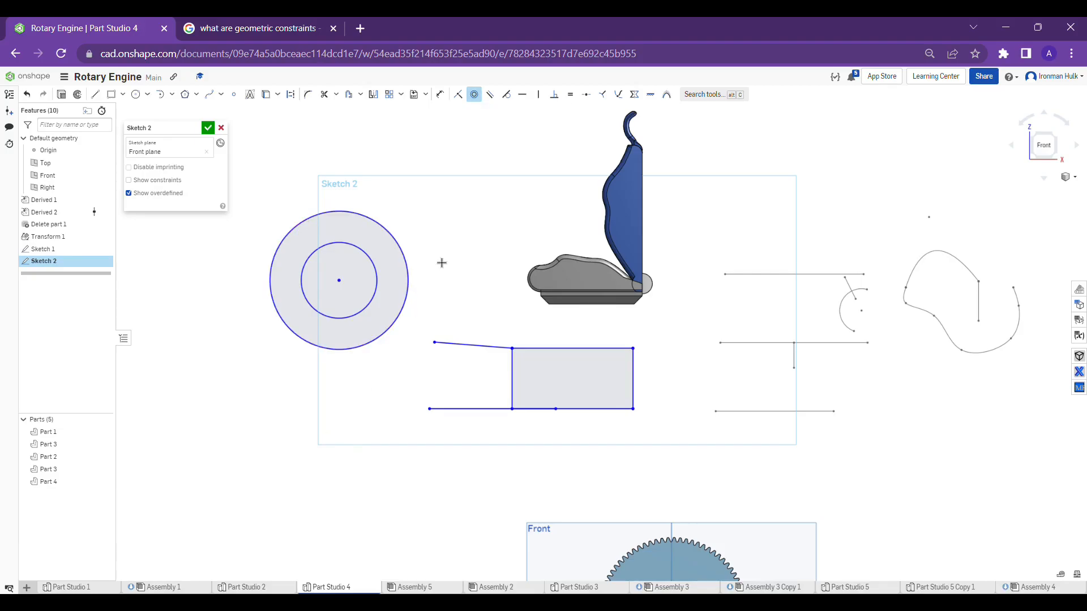
pyautogui.press('Escape')
# Undo the concentric constraint on the two circles and redo it
pyautogui.hotkey('ctrl', 'z')
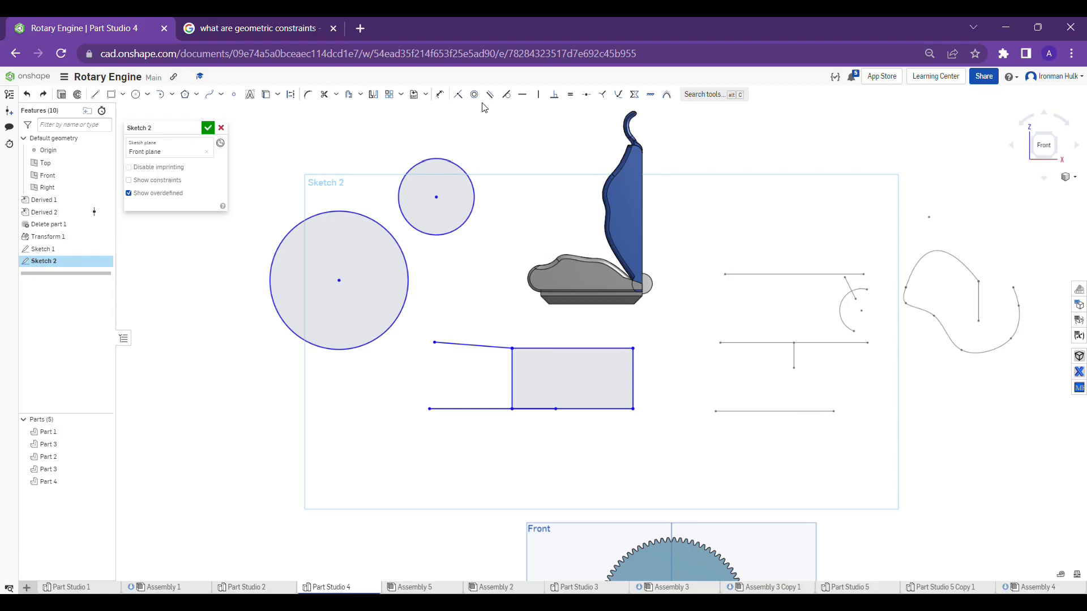
pyautogui.hotkey('ctrl', 'y')
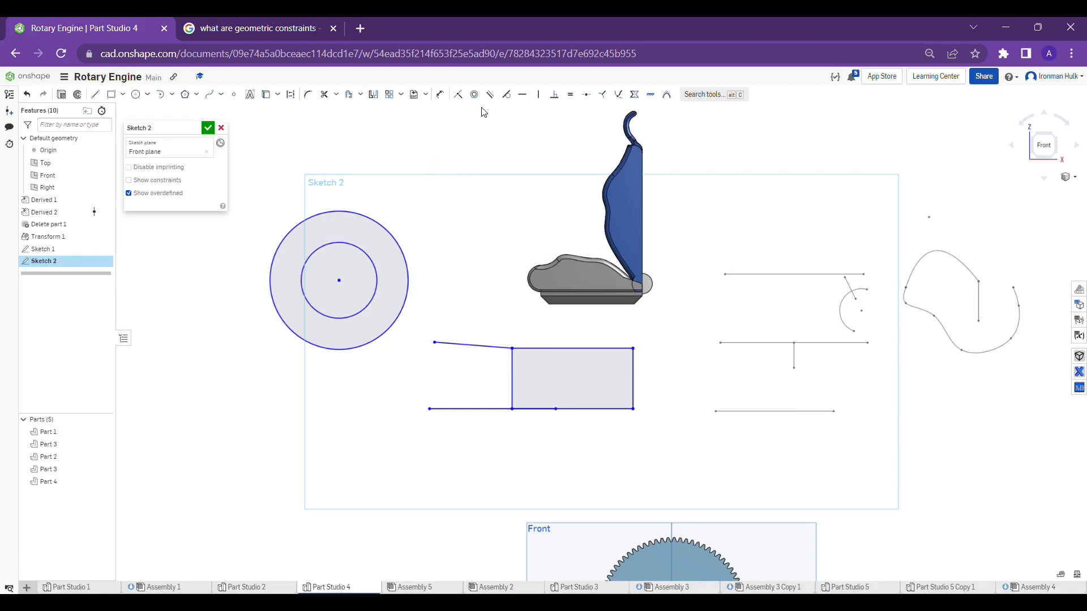
pyautogui.moveTo(505, 149); pyautogui.dragTo(498, 188, button='middle')
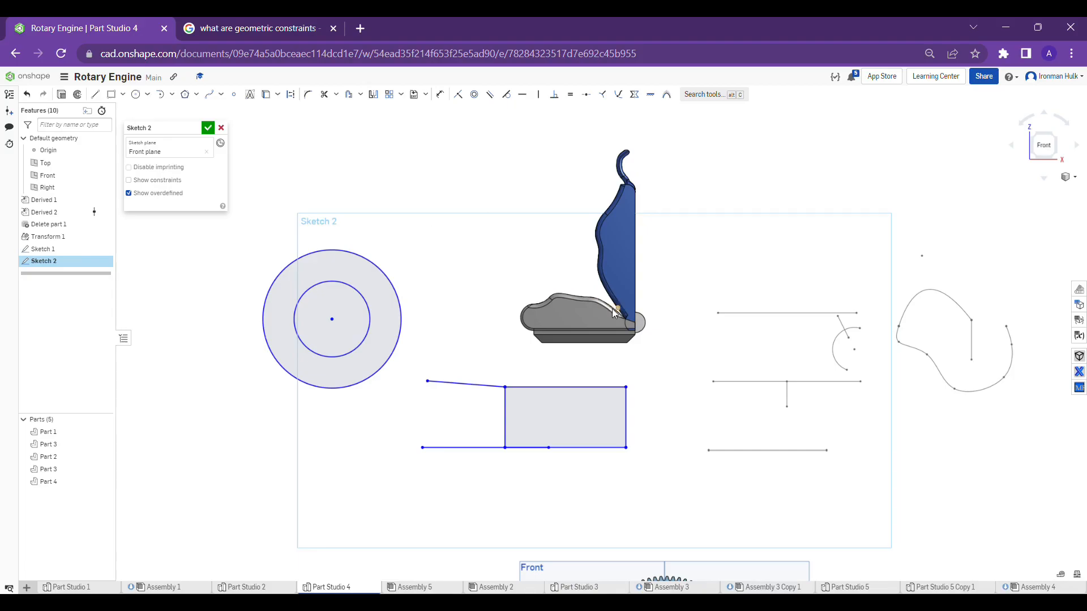
pyautogui.moveTo(497, 246); pyautogui.dragTo(501, 206, button='middle')
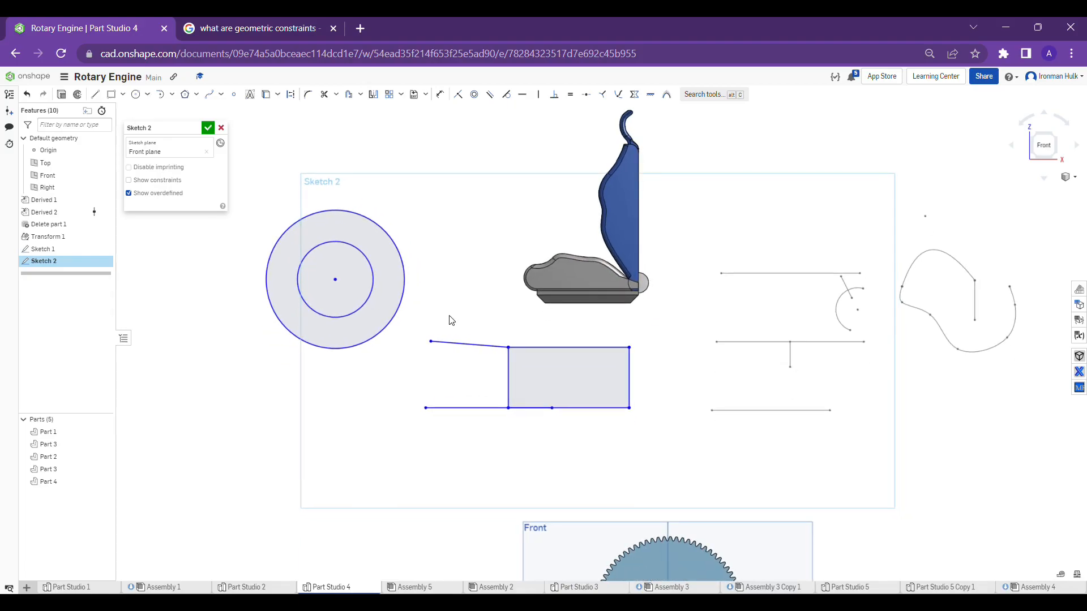
pyautogui.scroll(2, 451, 321)
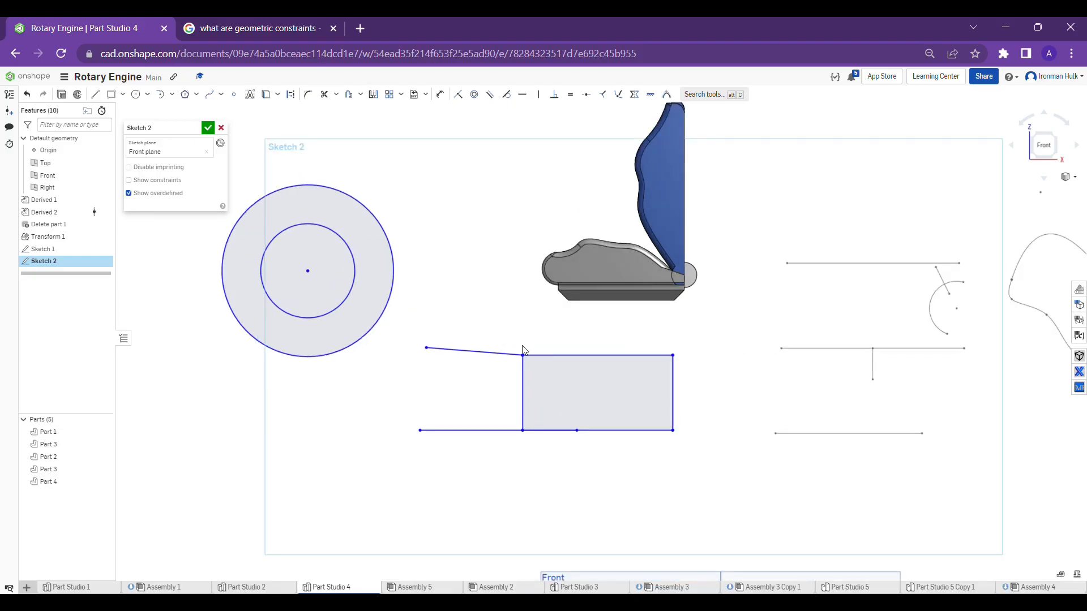
pyautogui.scroll(-2, 509, 348)
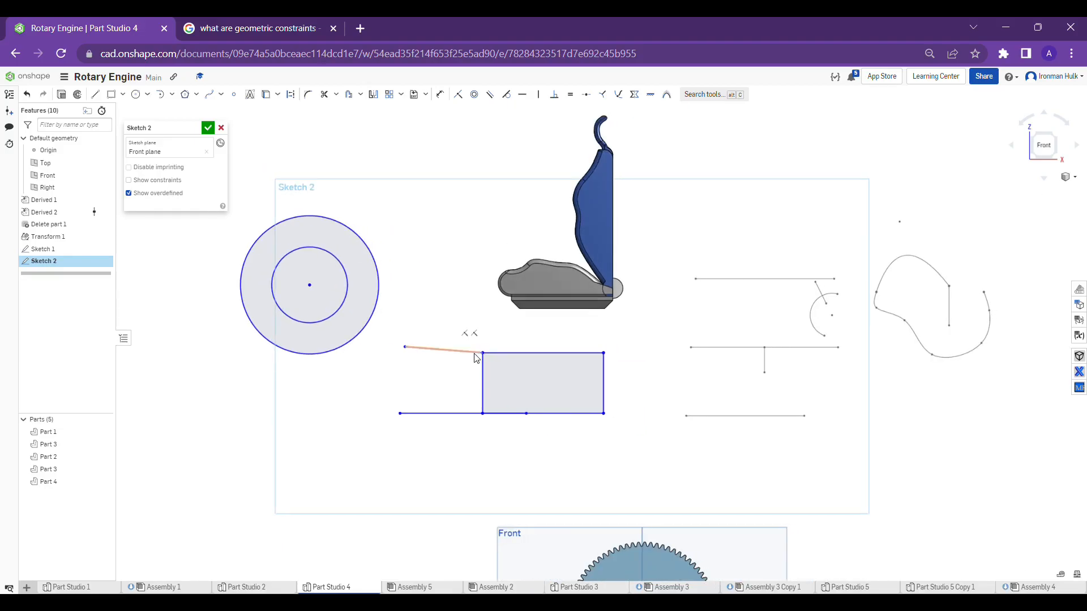
pyautogui.scroll(2, 438, 353)
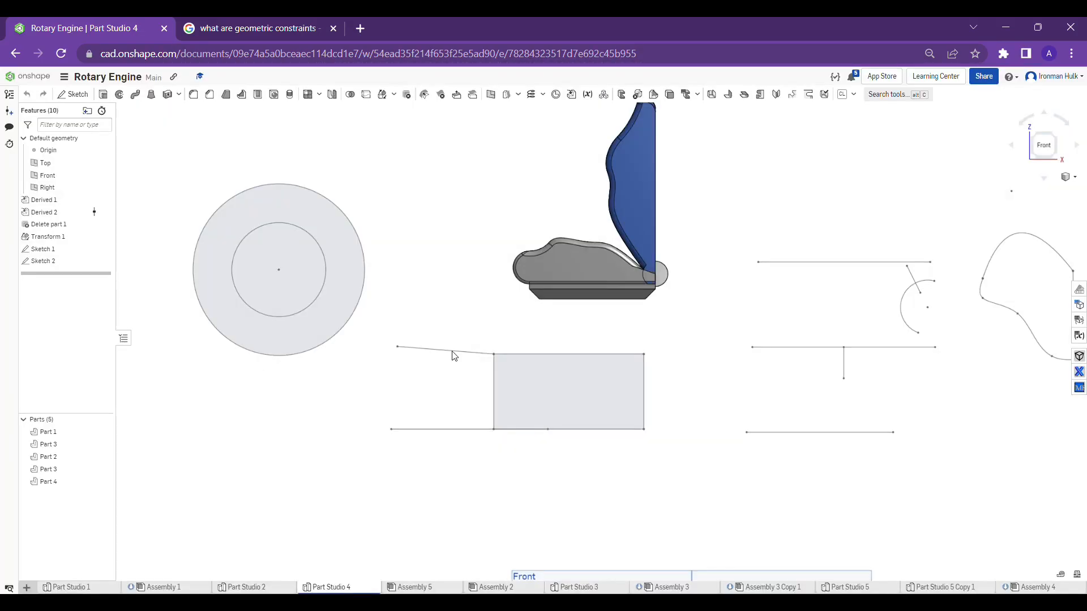
# Reopen Sketch 2 for editing
pyautogui.rightClick(453, 355)
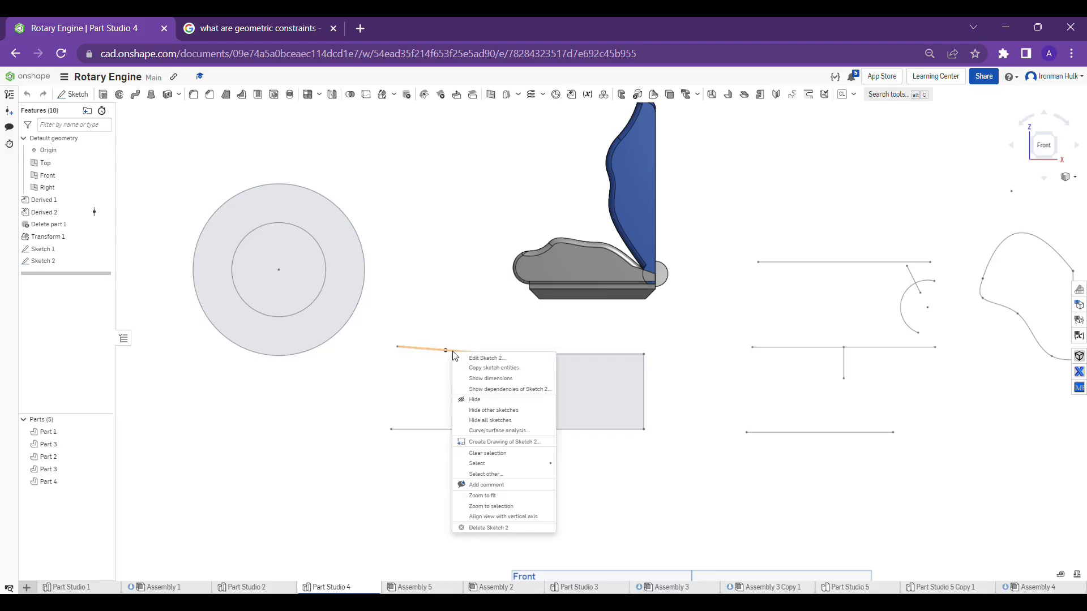
pyautogui.click(476, 360)
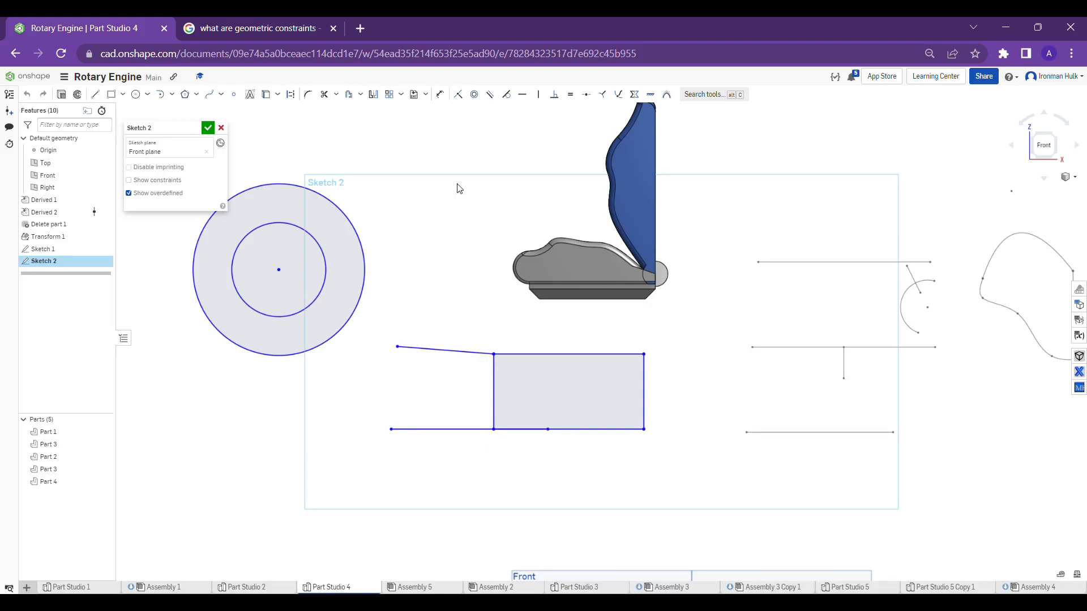
# Try a parallel constraint between the slanted line at the rectangle's upper corner and the lower horizontal line, and undo it
pyautogui.click(496, 99)
pyautogui.click(441, 354)
pyautogui.click(436, 430)
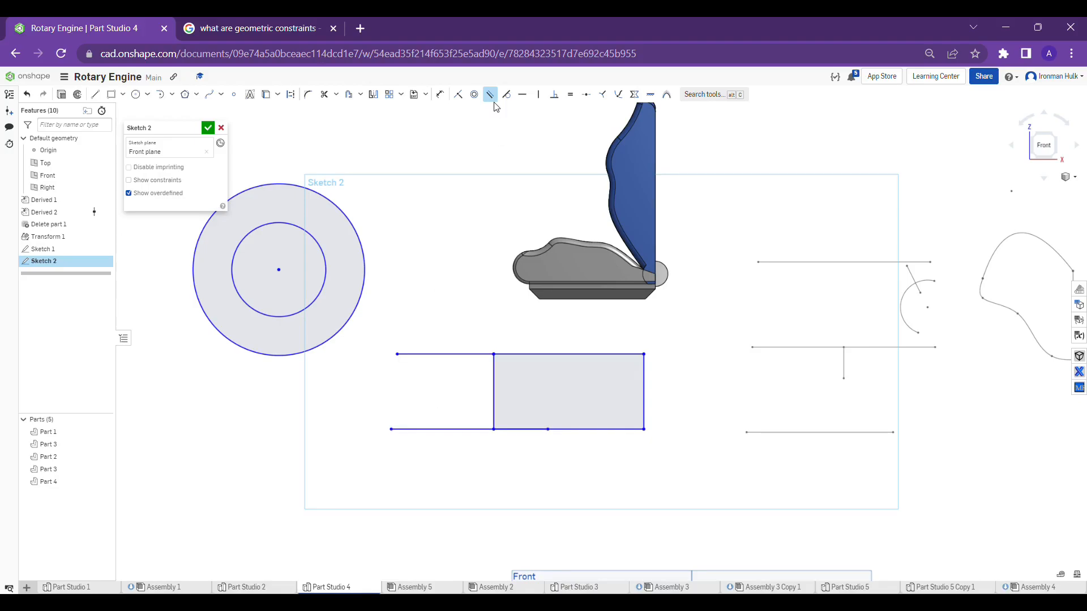
pyautogui.hotkey('ctrl', 'z')
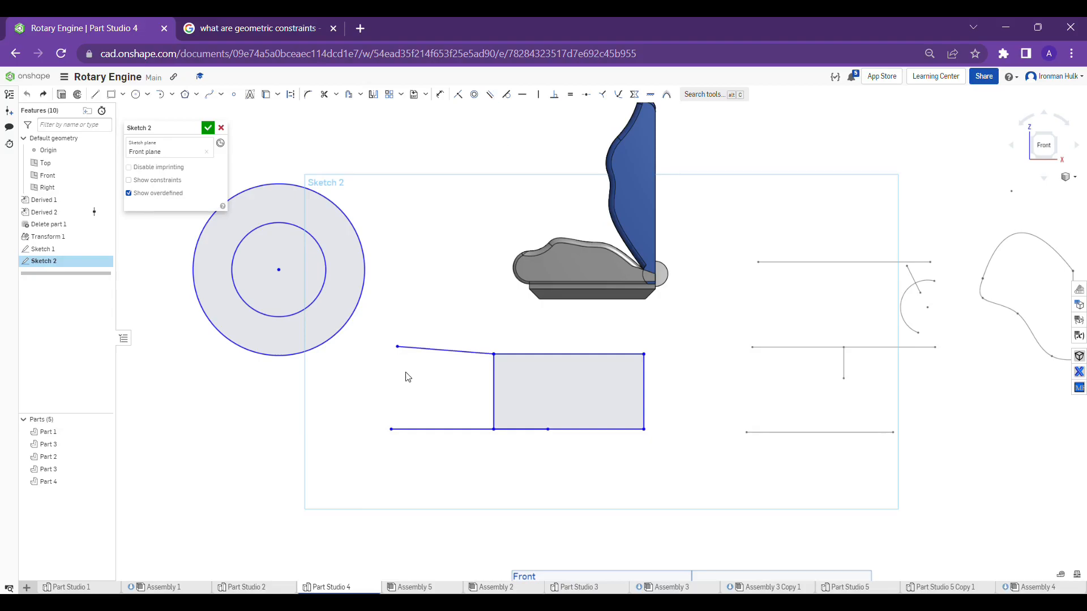
# Make the slanted line at the rectangle's upper corner parallel to the lower horizontal line, selecting both lines before applying the constraint
pyautogui.click(425, 348)
pyautogui.click(425, 429)
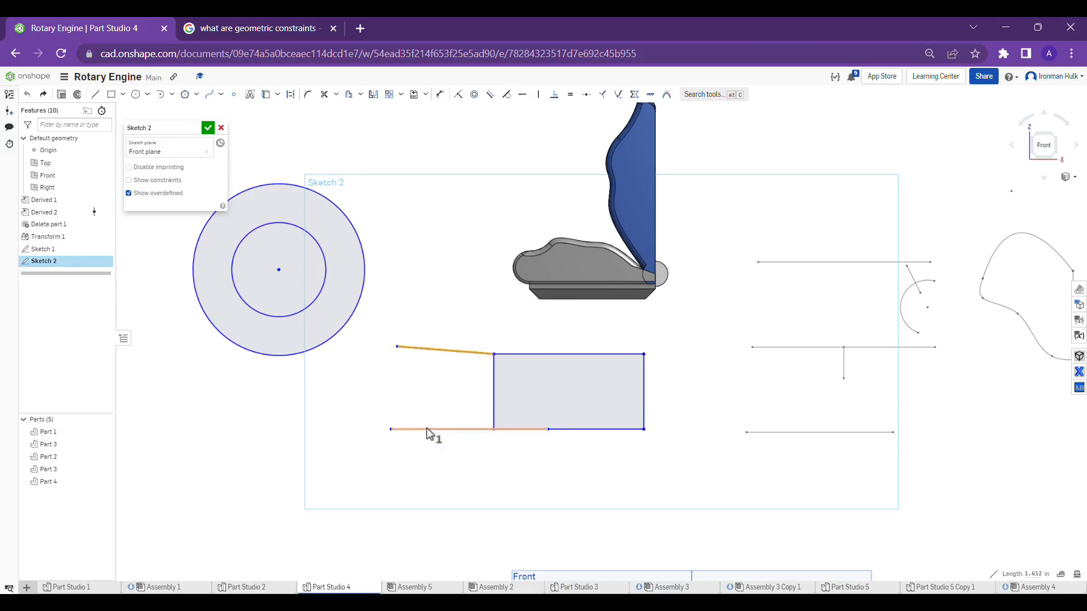
pyautogui.click(490, 95)
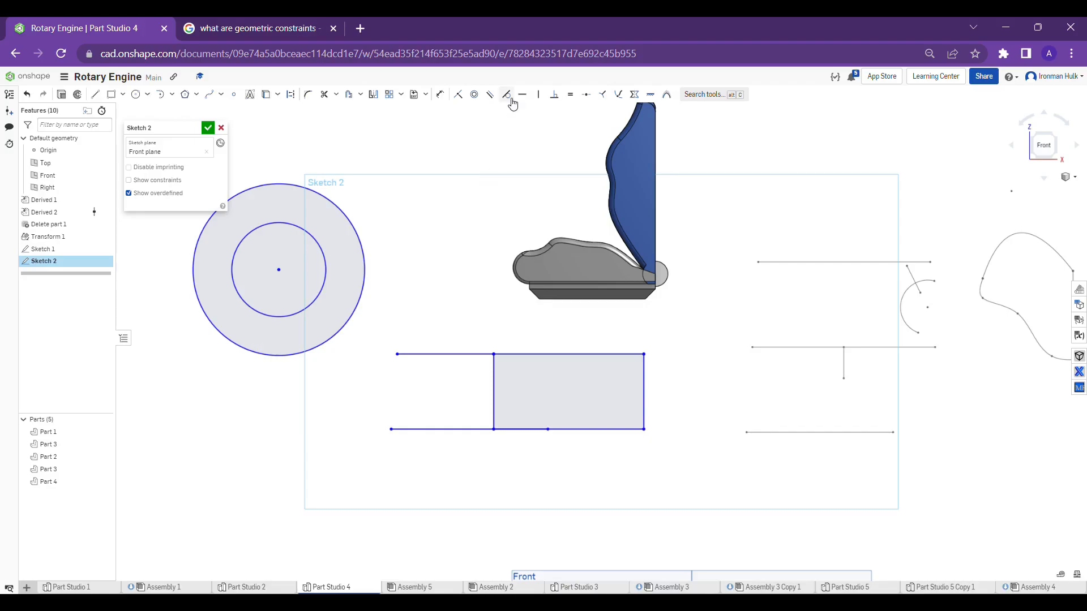
# Sketch a horizontal line about 3.62 in long just above and to the right of the concentric circles
pyautogui.moveTo(436, 163); pyautogui.dragTo(507, 214, button='middle')
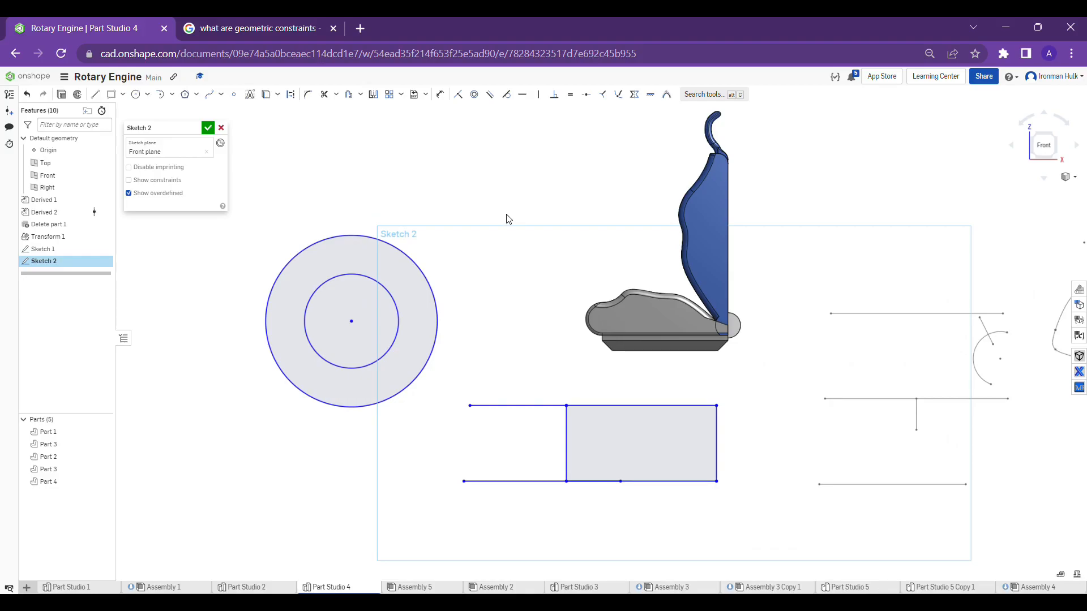
pyautogui.scroll(-2, 509, 220)
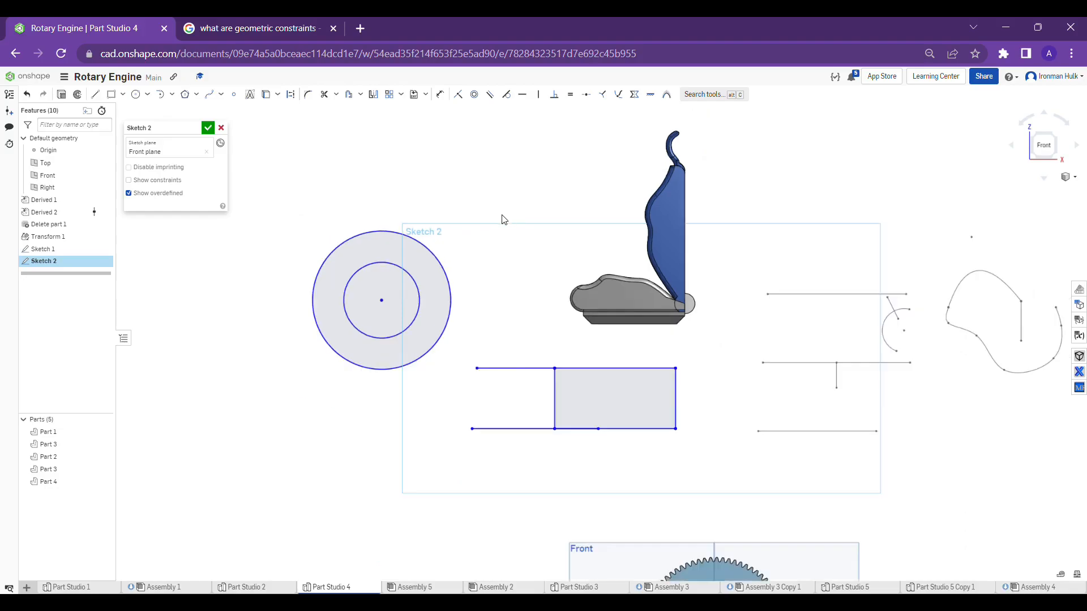
pyautogui.click(102, 97)
pyautogui.moveTo(414, 216); pyautogui.dragTo(590, 216)
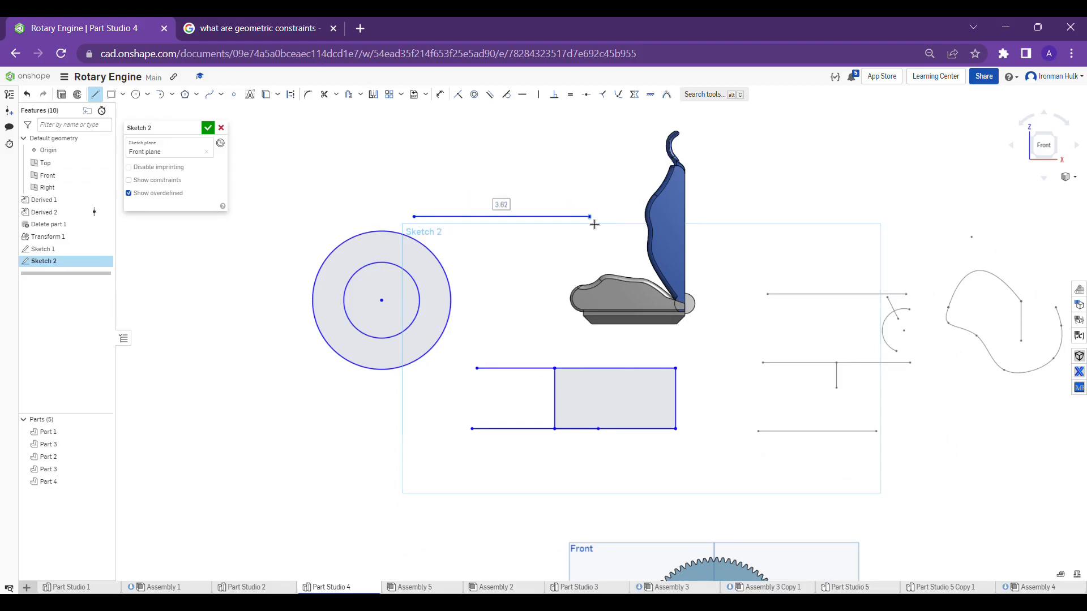
pyautogui.press('Escape')
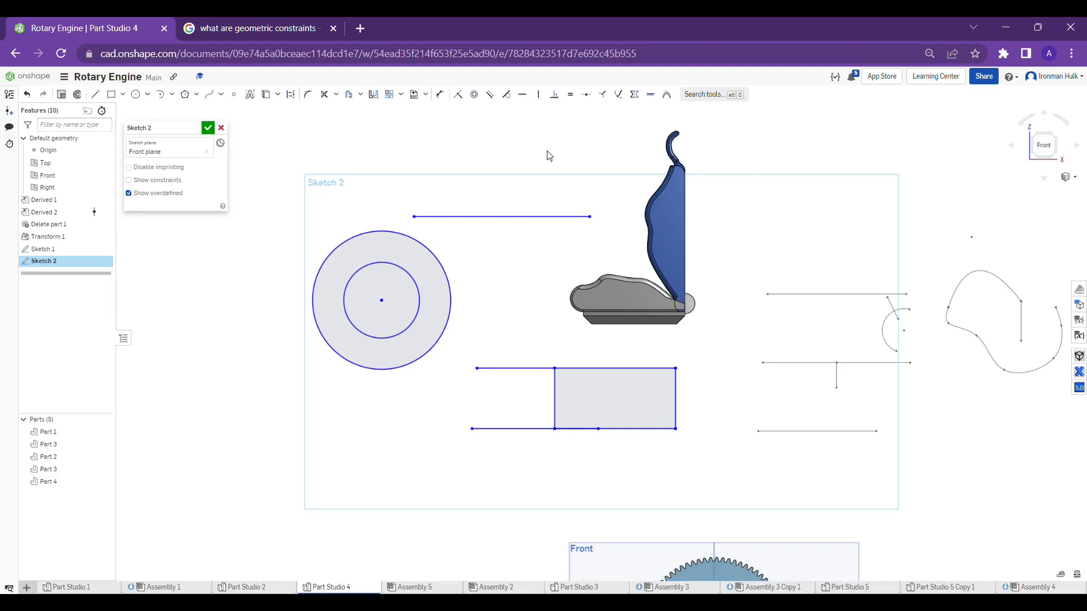
# Apply a tangent constraint between the large circle and the line above it, and extend the line's left end past the circle
pyautogui.click(375, 233)
pyautogui.click(503, 219)
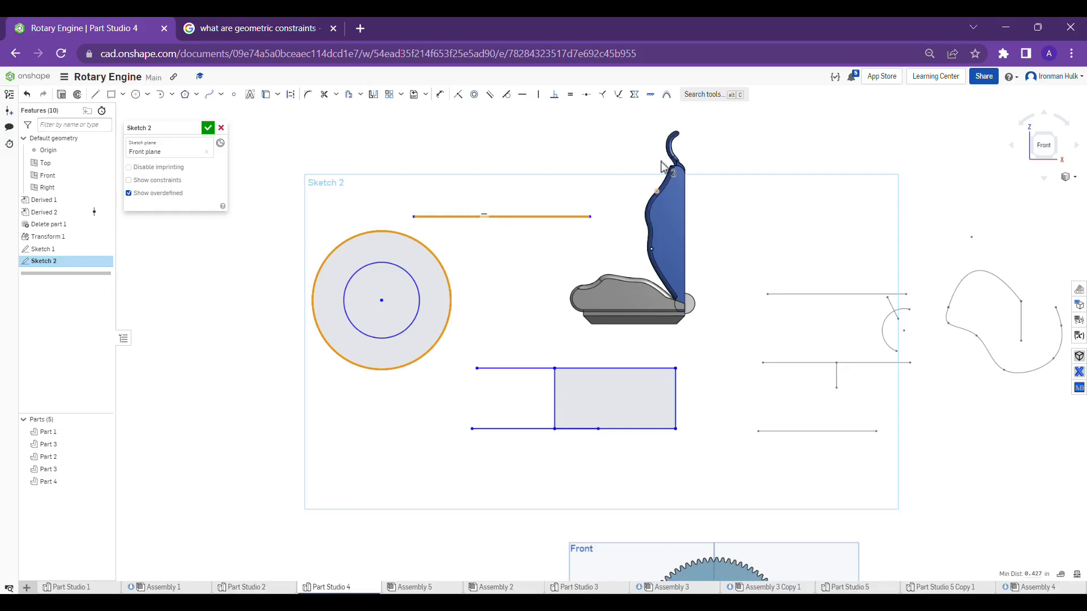
pyautogui.click(512, 98)
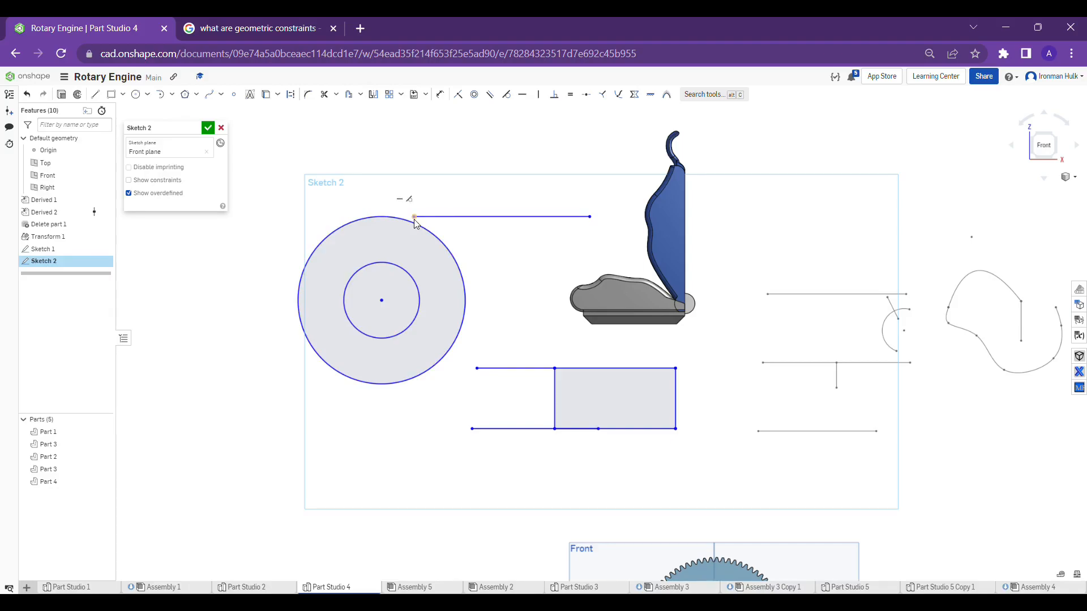
pyautogui.moveTo(415, 223); pyautogui.dragTo(320, 224)
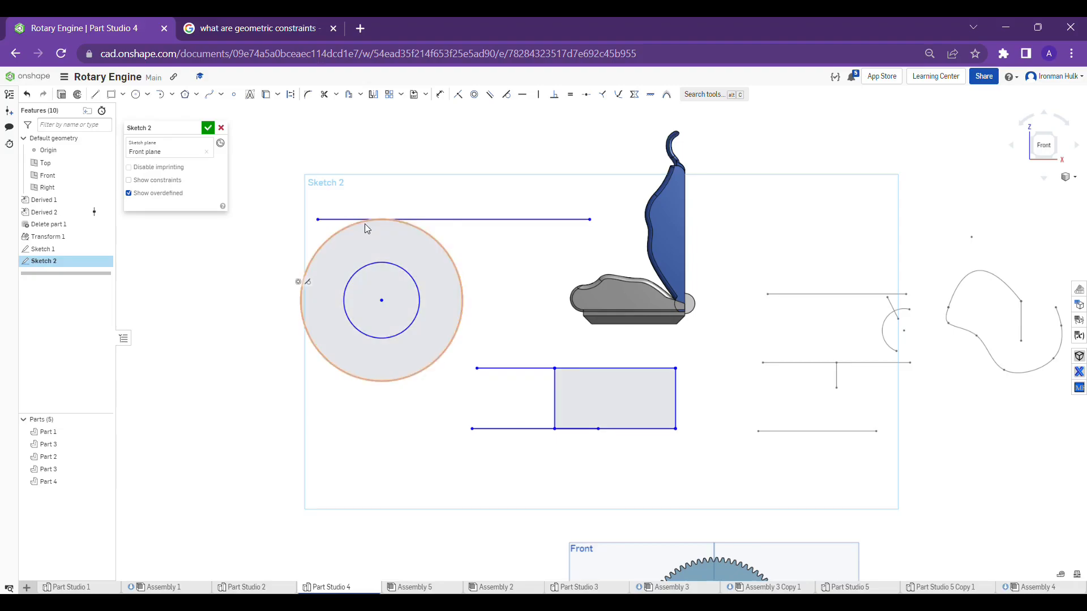
# Sketch a single slanted line about 2.13 in long above the line that is tangent to the large circle
pyautogui.scroll(2, 402, 212)
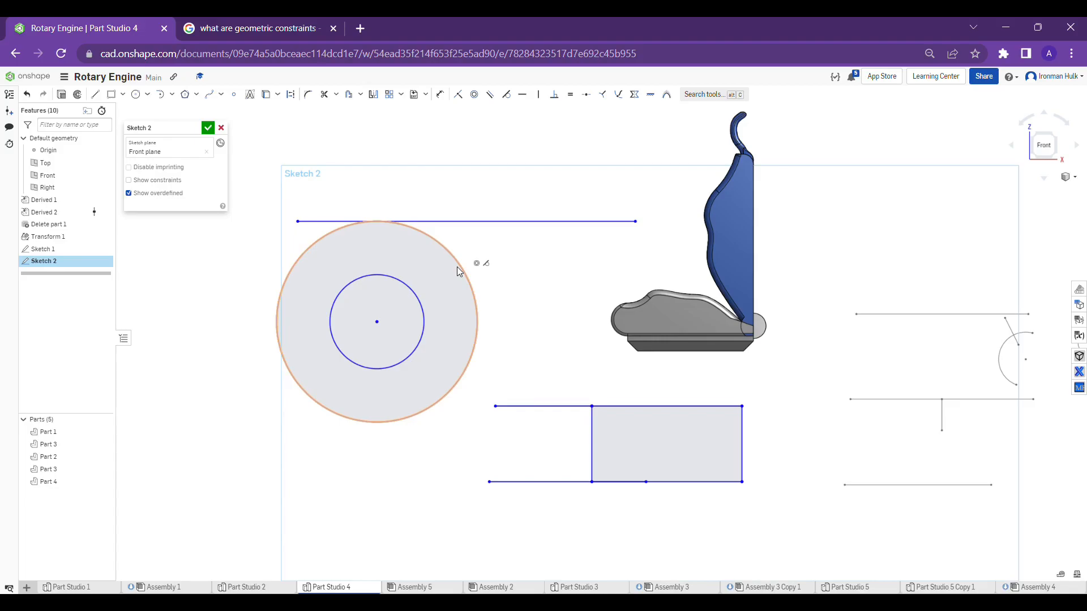
pyautogui.scroll(-4, 455, 265)
pyautogui.scroll(3, 485, 206)
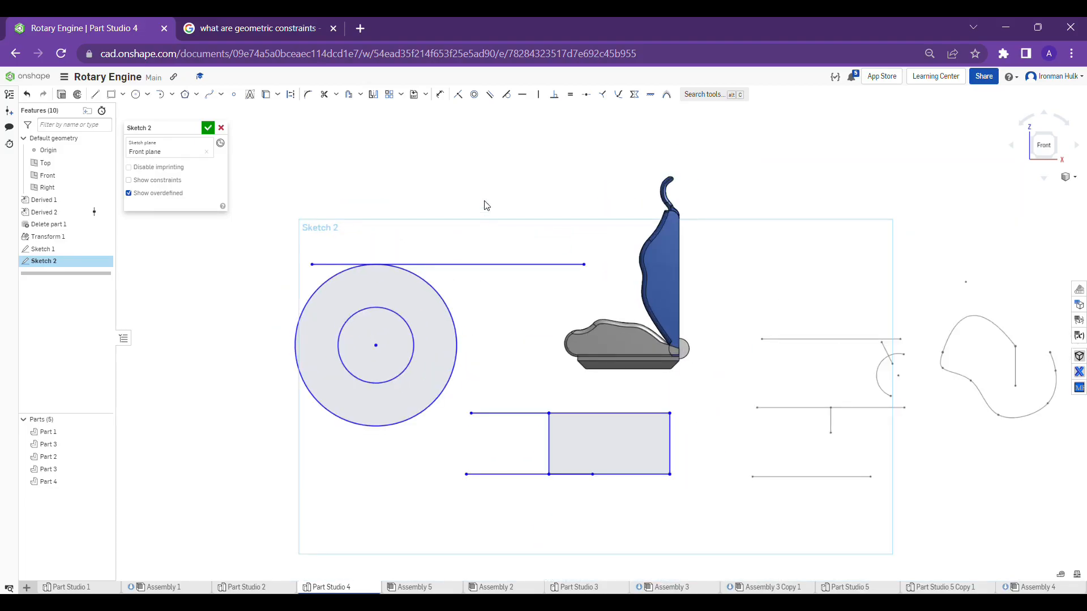
pyautogui.scroll(-2, 485, 205)
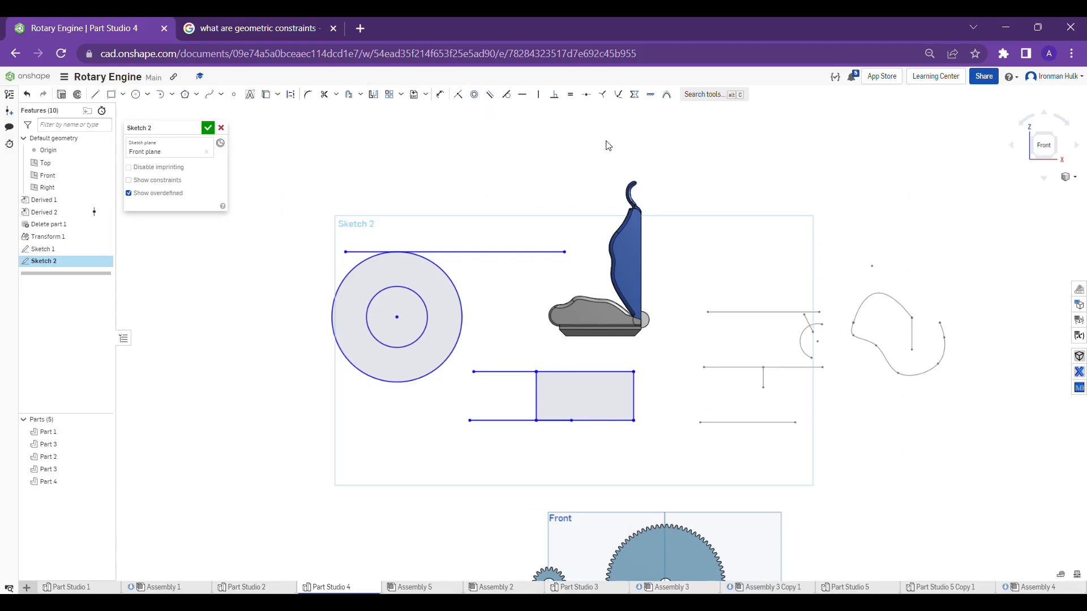
pyautogui.moveTo(584, 149); pyautogui.dragTo(580, 187, button='middle')
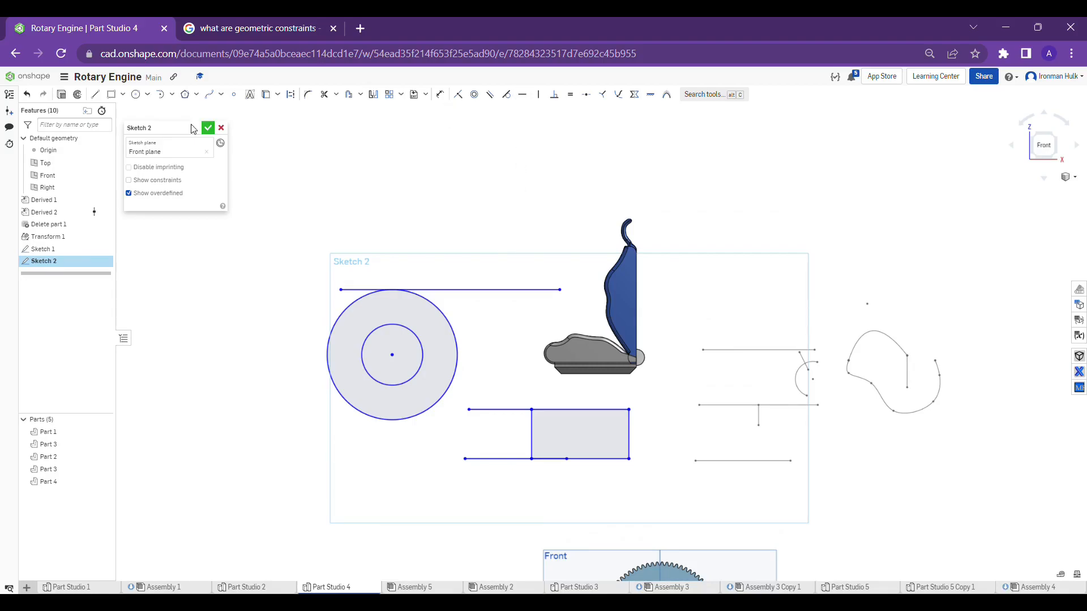
pyautogui.click(95, 94)
pyautogui.click(512, 150)
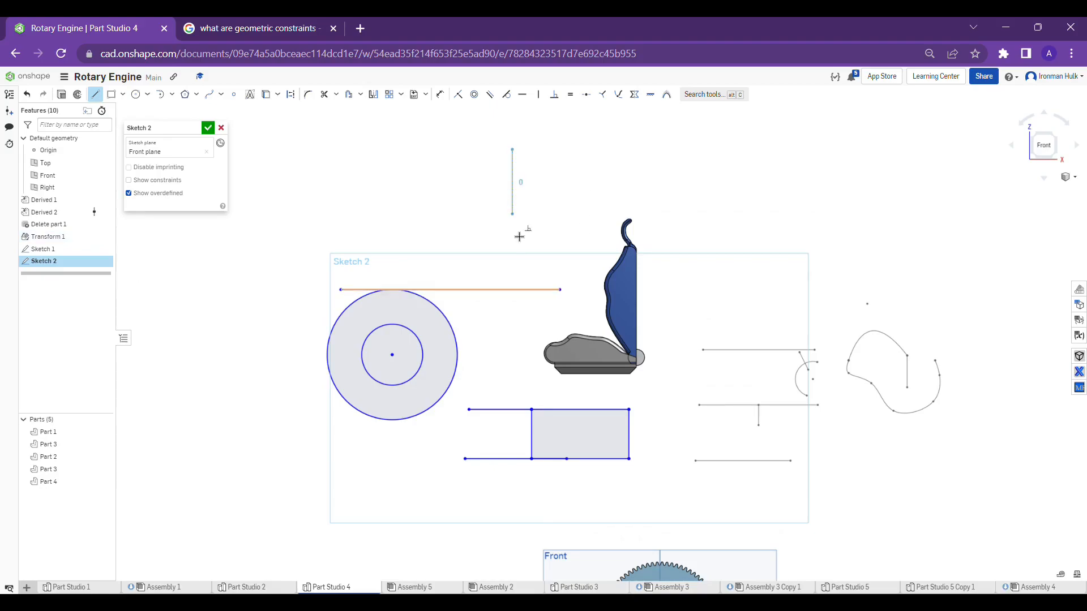
pyautogui.click(487, 228)
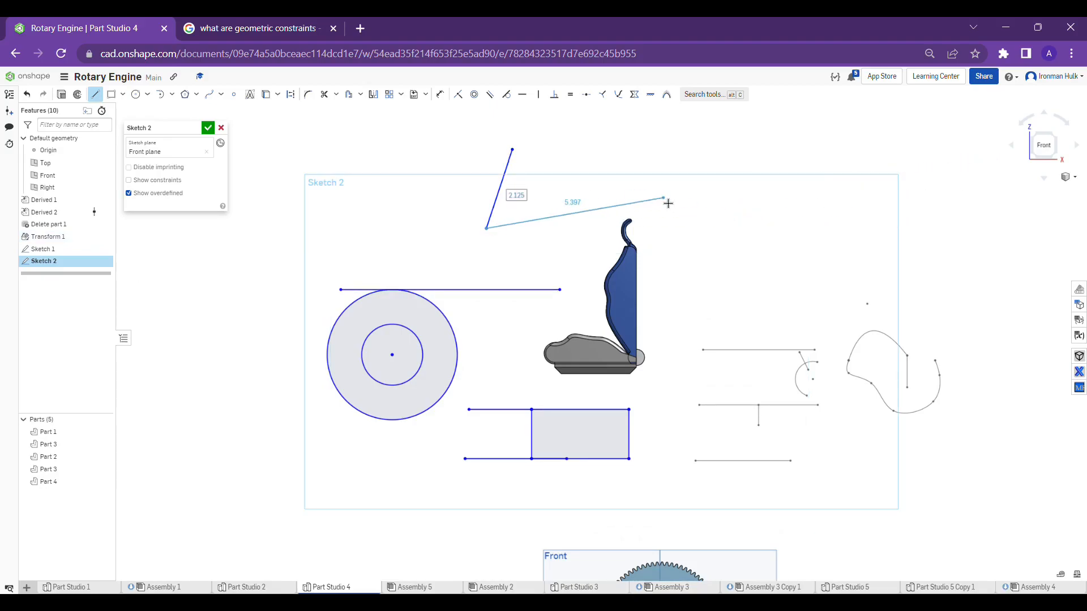
pyautogui.press('Escape')
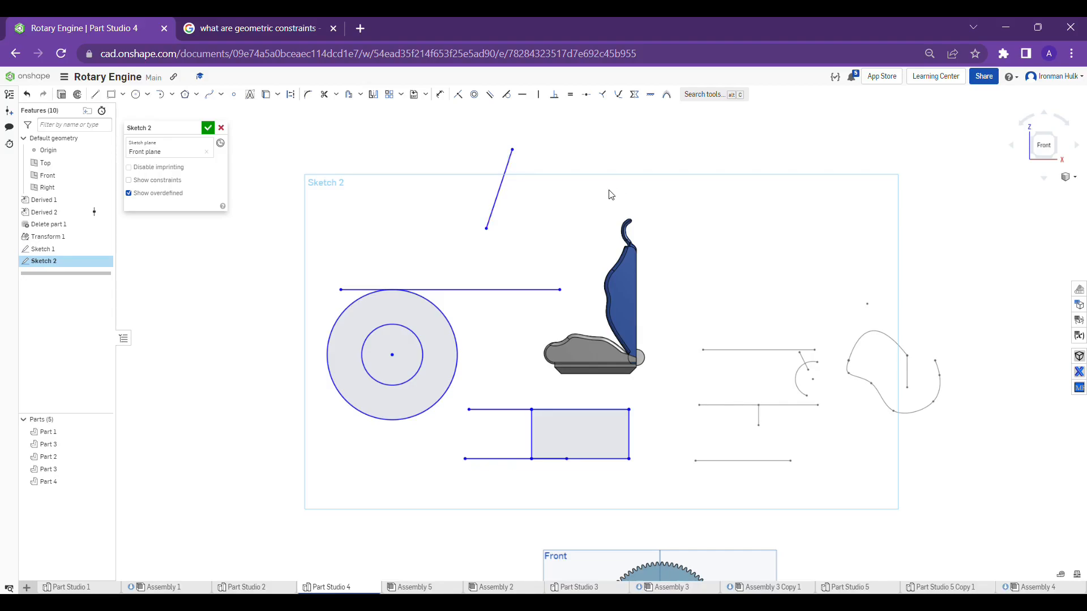
# Apply a horizontal constraint to the short slanted line together with the line tangent to the large circle
pyautogui.click(511, 177)
pyautogui.click(526, 290)
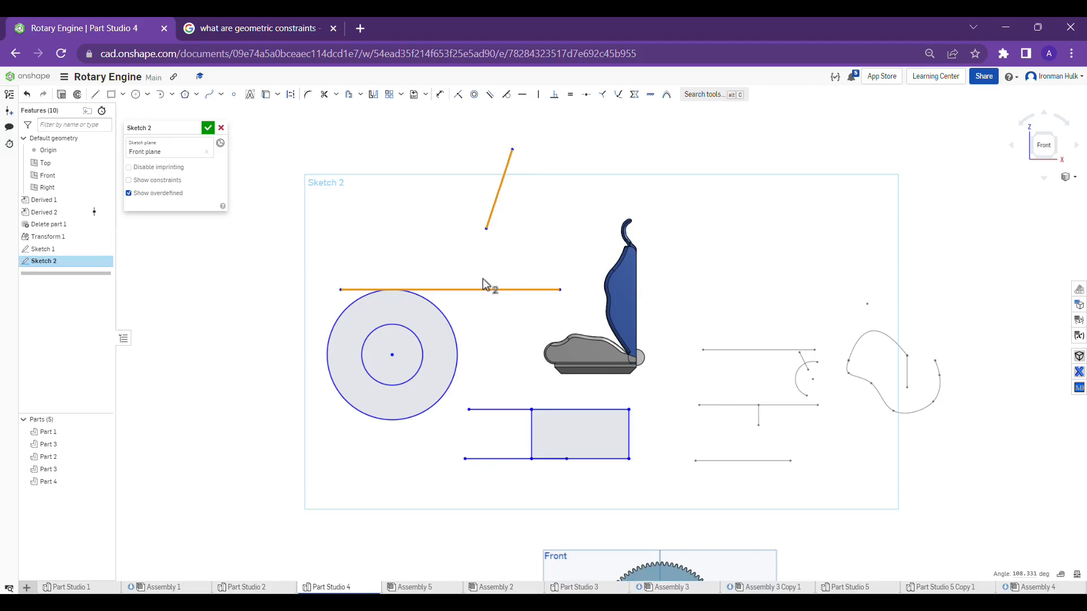
pyautogui.click(524, 97)
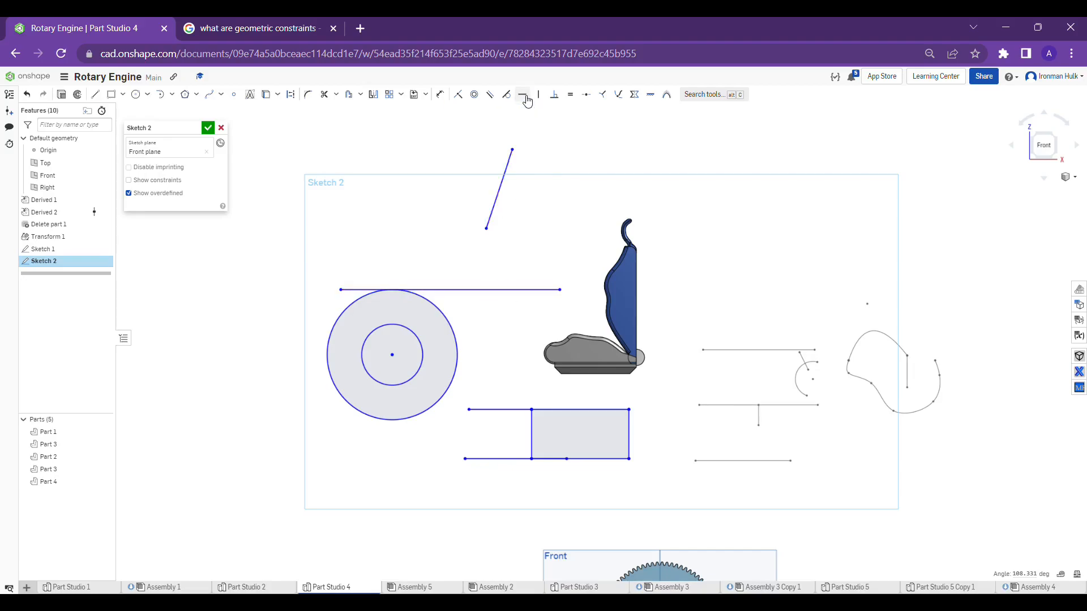
# Try to apply a vertical constraint to the short horizontal line above the tangent line
pyautogui.scroll(-4, 509, 244)
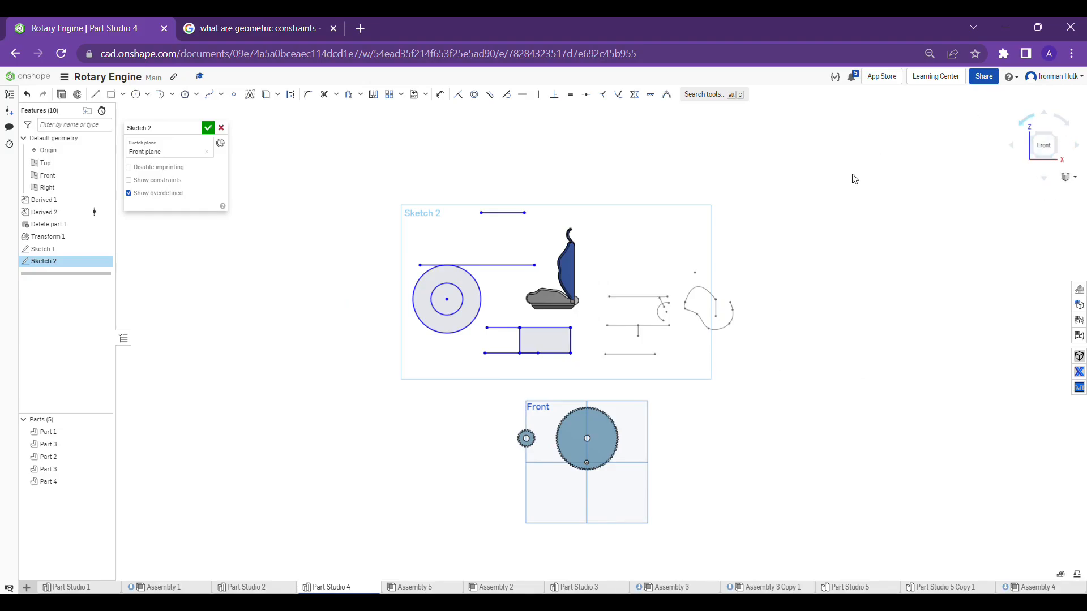
pyautogui.scroll(4, 513, 225)
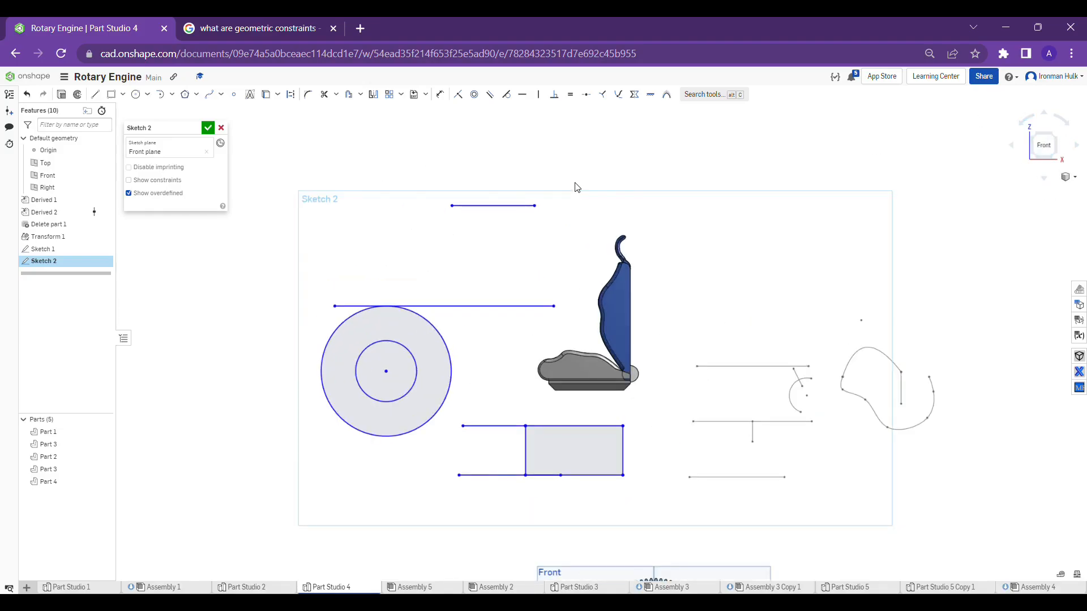
pyautogui.scroll(-1, 575, 211)
pyautogui.scroll(3, 568, 212)
pyautogui.scroll(2, 557, 212)
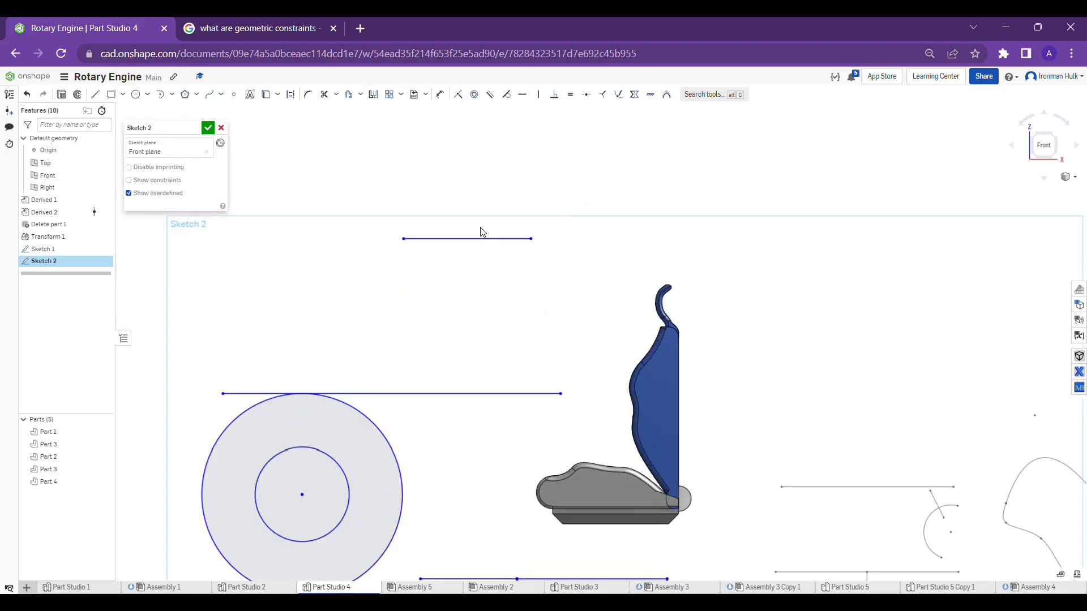
pyautogui.click(481, 239)
pyautogui.click(539, 94)
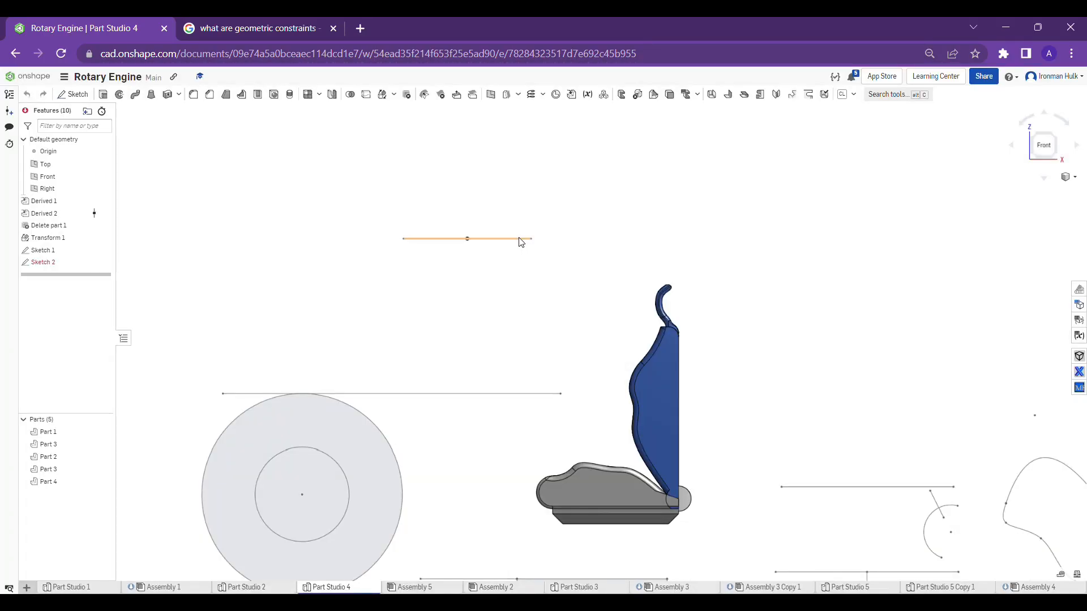
# Reopen Sketch 2 for editing and delete the conflicting vertical constraint on the short upper line
pyautogui.rightClick(532, 240)
pyautogui.click(541, 243)
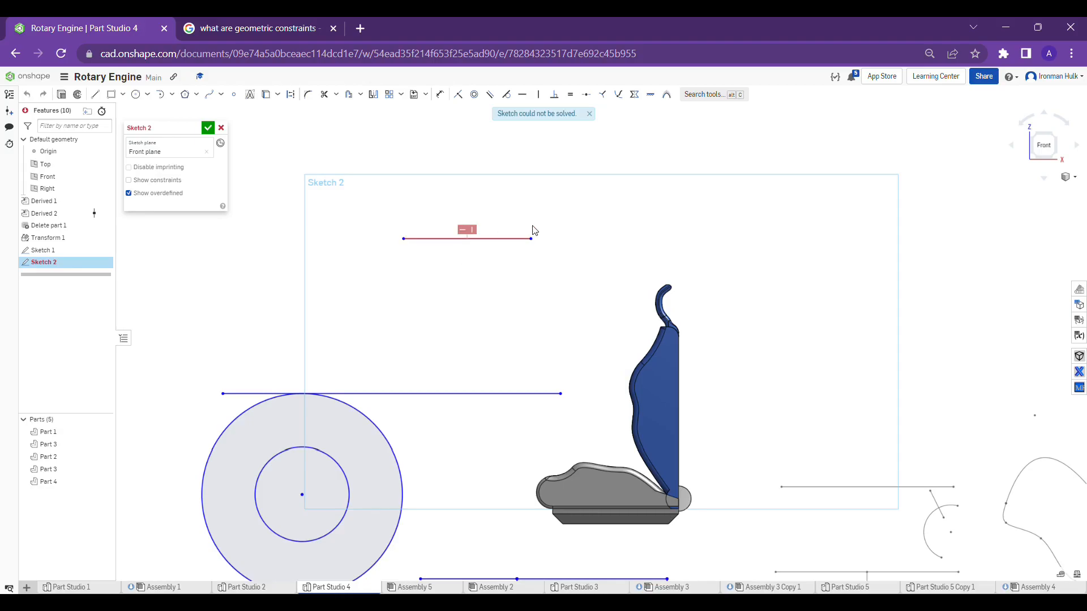
pyautogui.rightClick(476, 236)
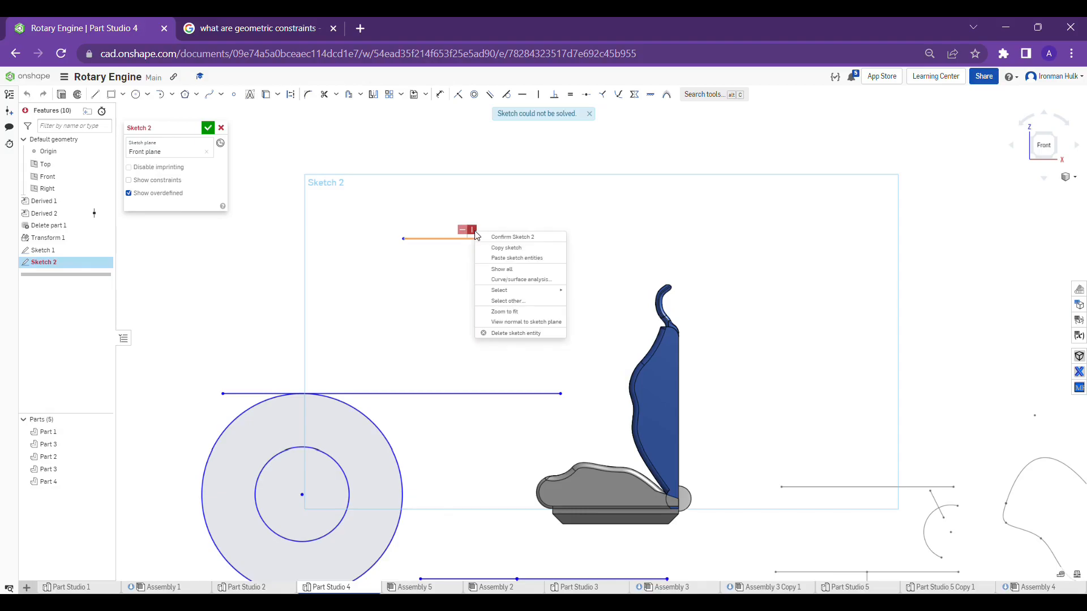
pyautogui.click(506, 334)
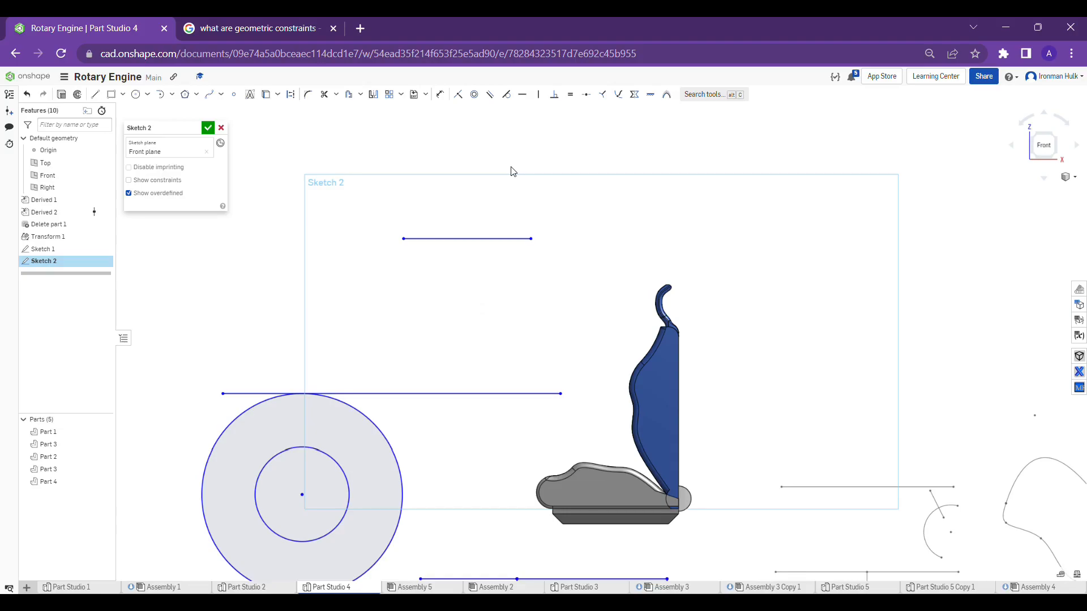
# Sketch a slanted line about 1.88 in long above the circles, to the left of the short horizontal line
pyautogui.click(96, 94)
pyautogui.scroll(-2, 578, 179)
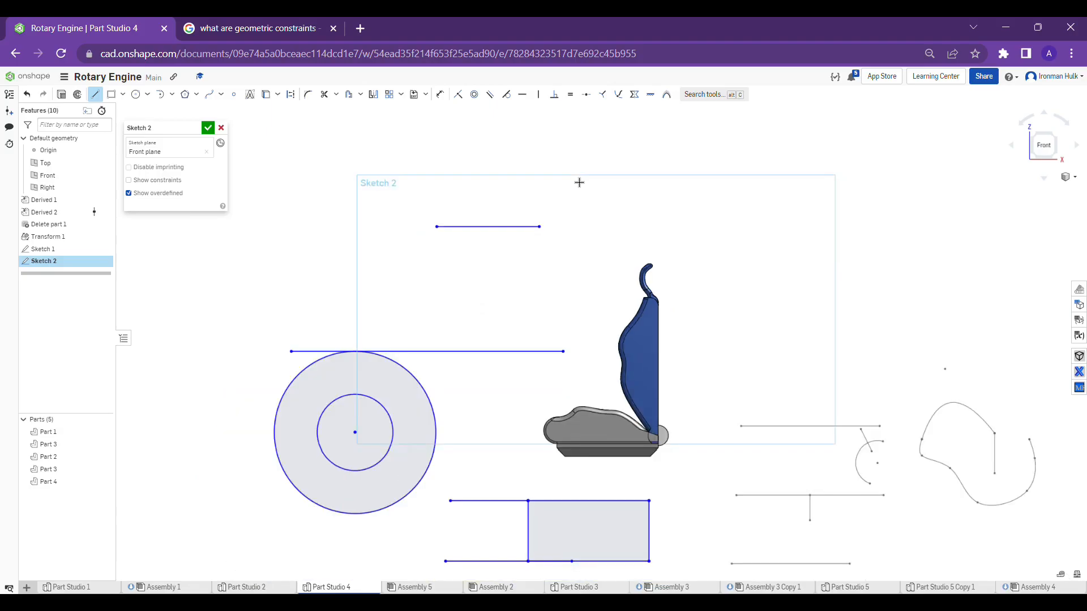
pyautogui.click(317, 163)
pyautogui.click(369, 239)
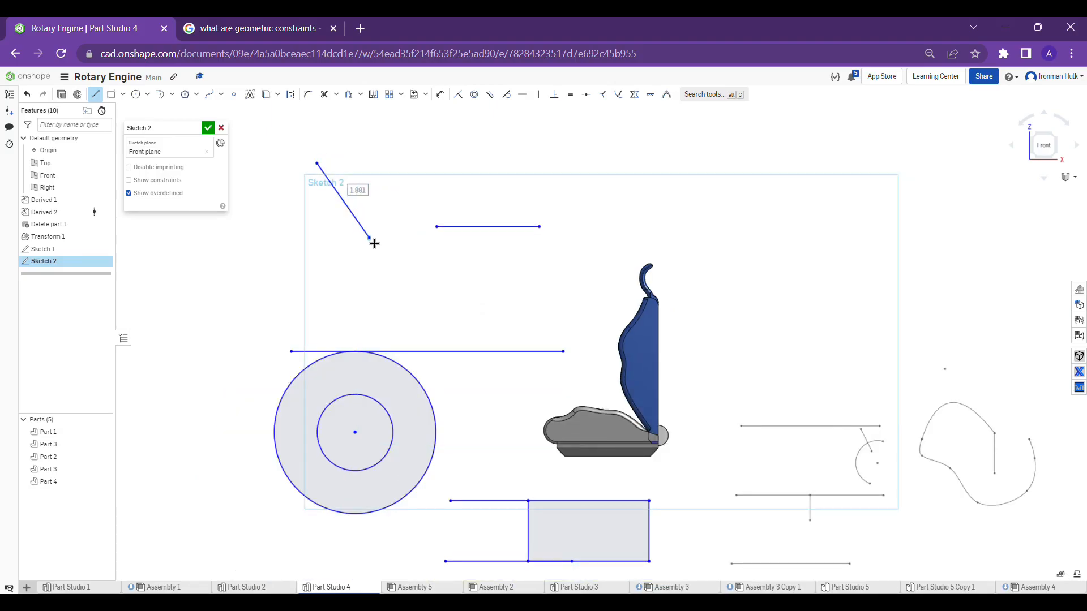
pyautogui.press('Escape')
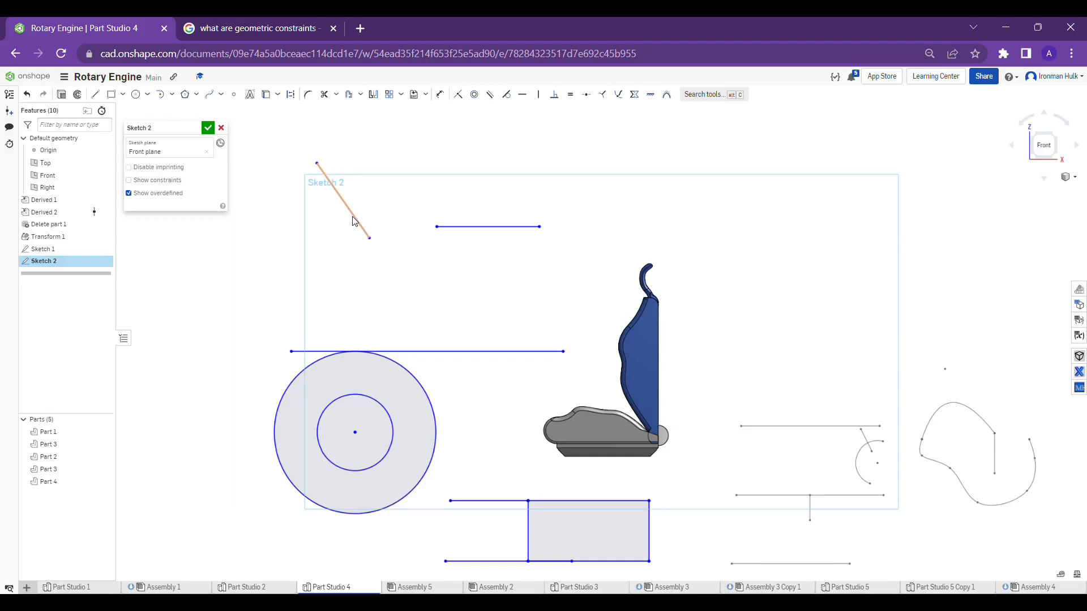
# Apply a vertical constraint to the slanted line and the circle's tangent line, and delete the conflicting horizontal constraint on the tangent line
pyautogui.click(301, 351)
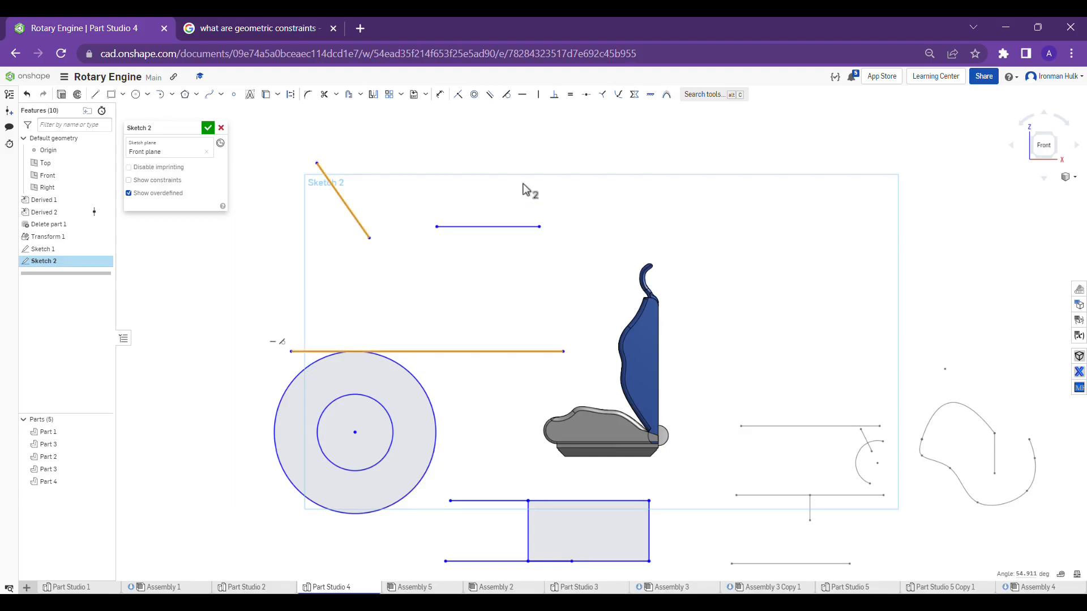
pyautogui.click(538, 95)
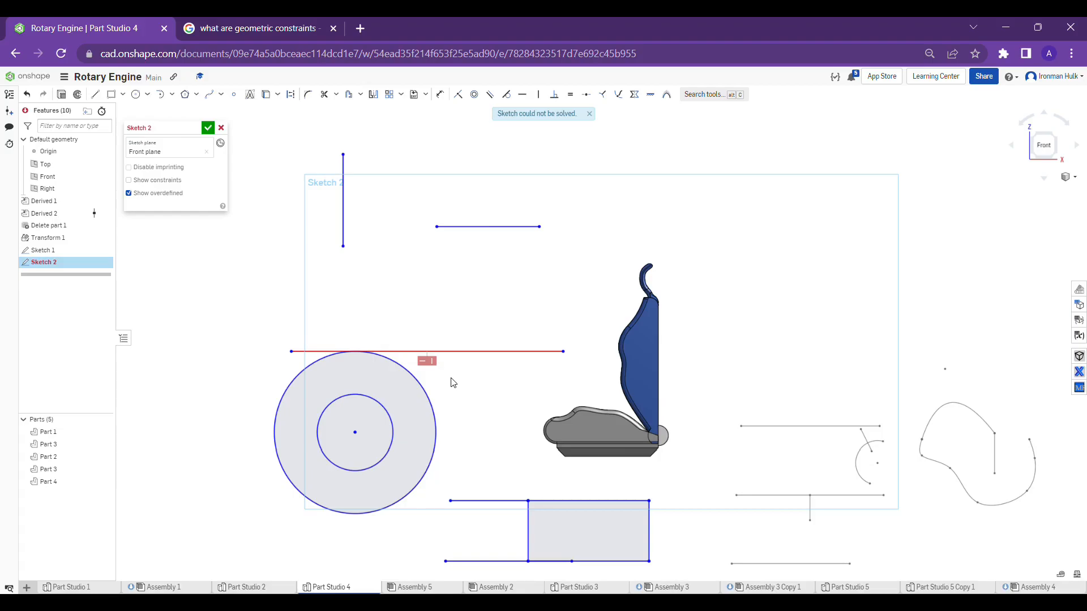
pyautogui.rightClick(428, 365)
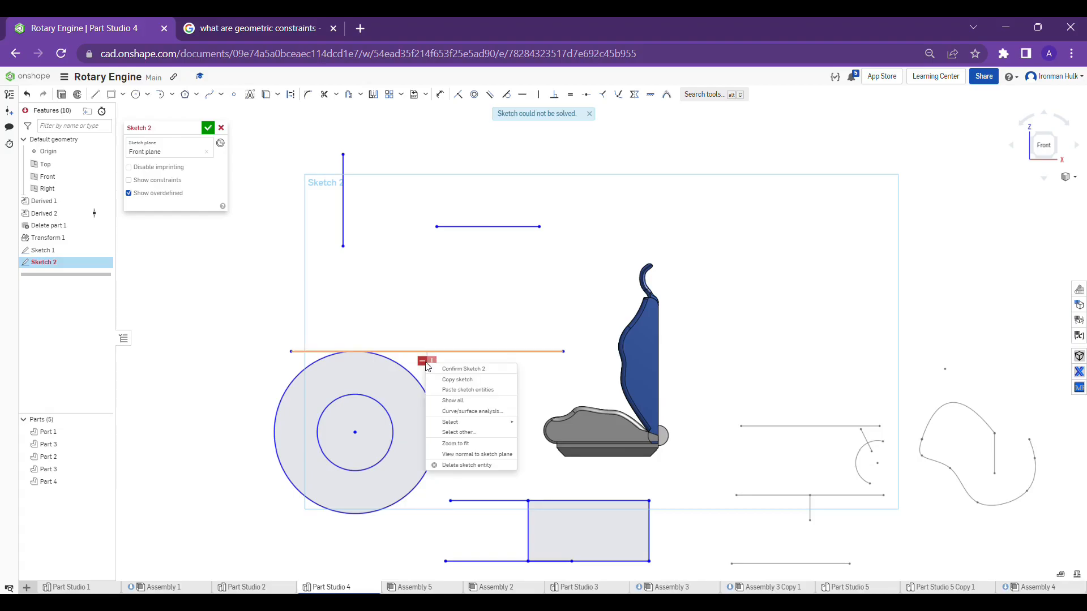
pyautogui.click(456, 463)
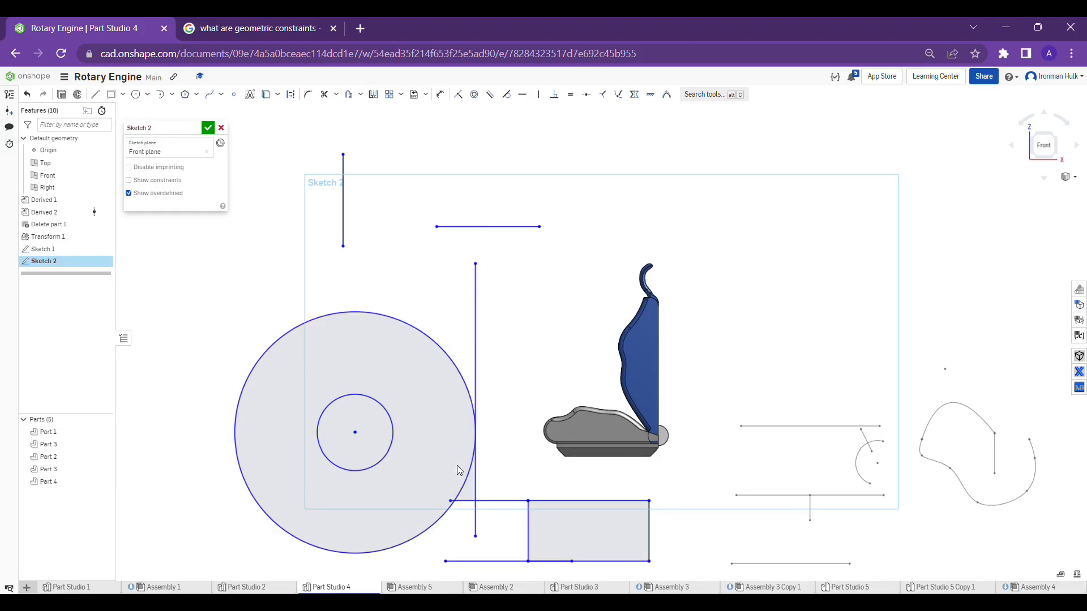
pyautogui.moveTo(510, 342); pyautogui.dragTo(511, 388, button='middle')
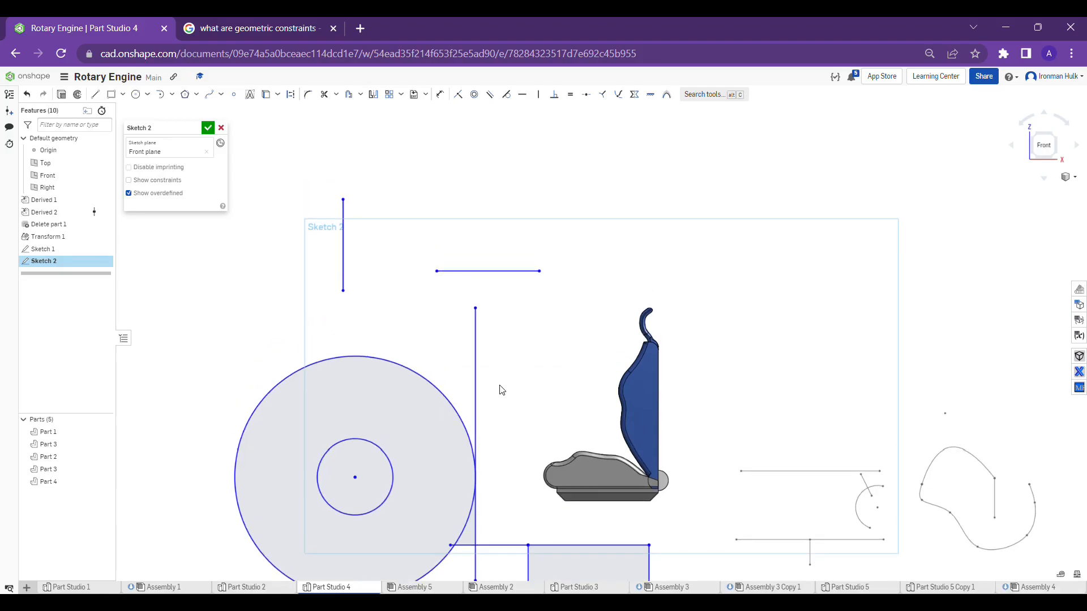
pyautogui.moveTo(631, 170); pyautogui.dragTo(613, 251, button='middle')
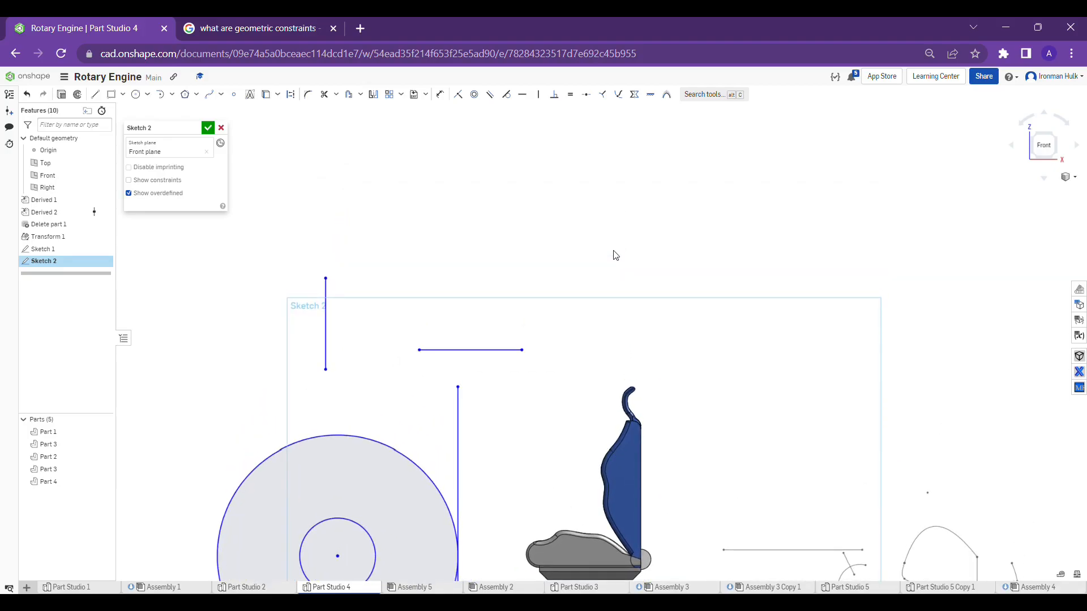
pyautogui.scroll(-2, 566, 223)
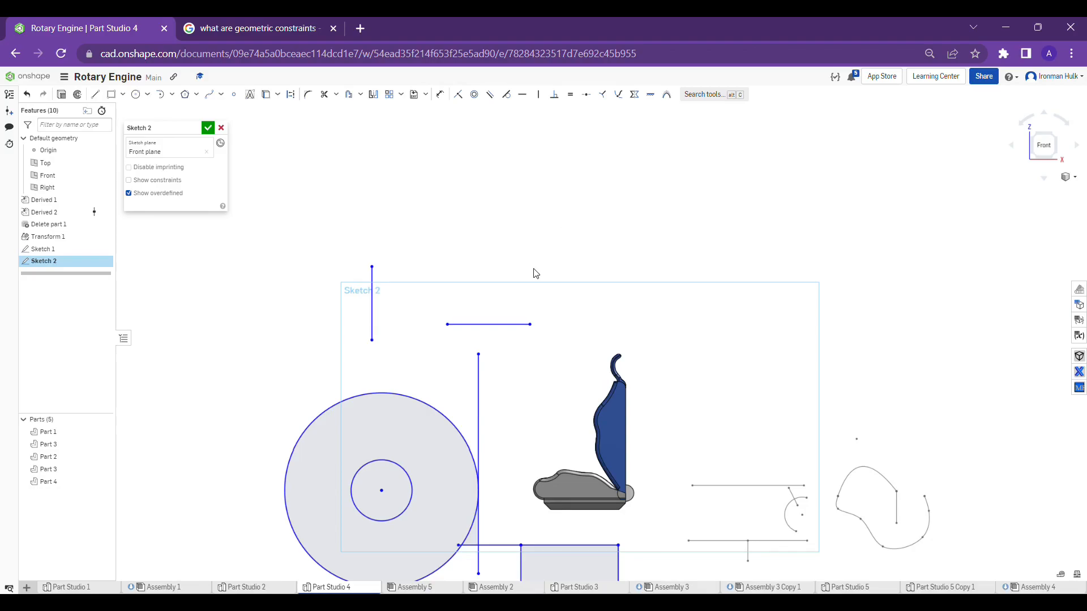
pyautogui.scroll(1, 536, 274)
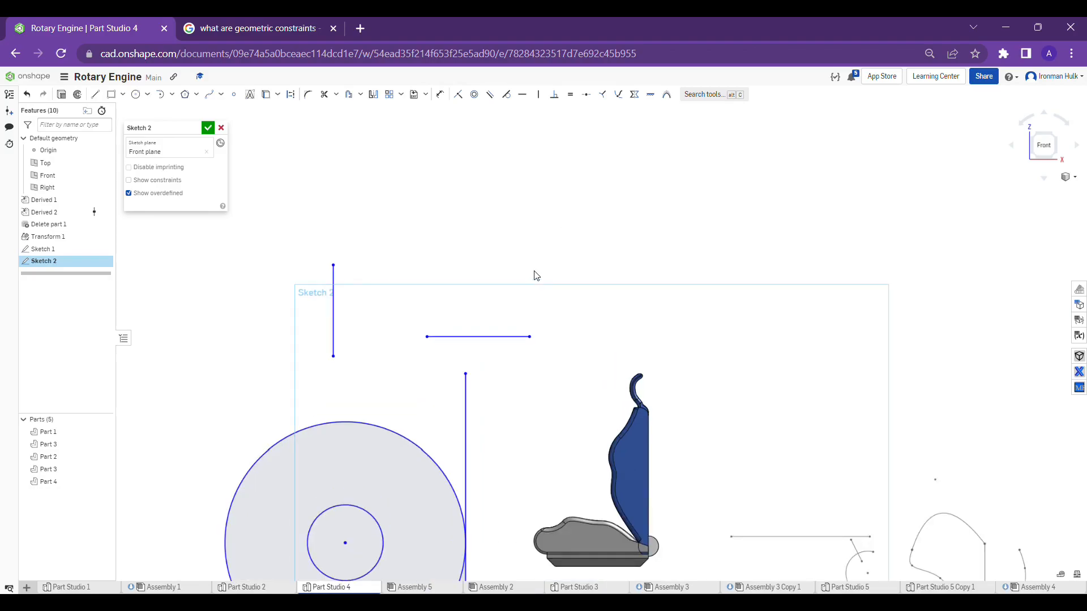
pyautogui.click(559, 99)
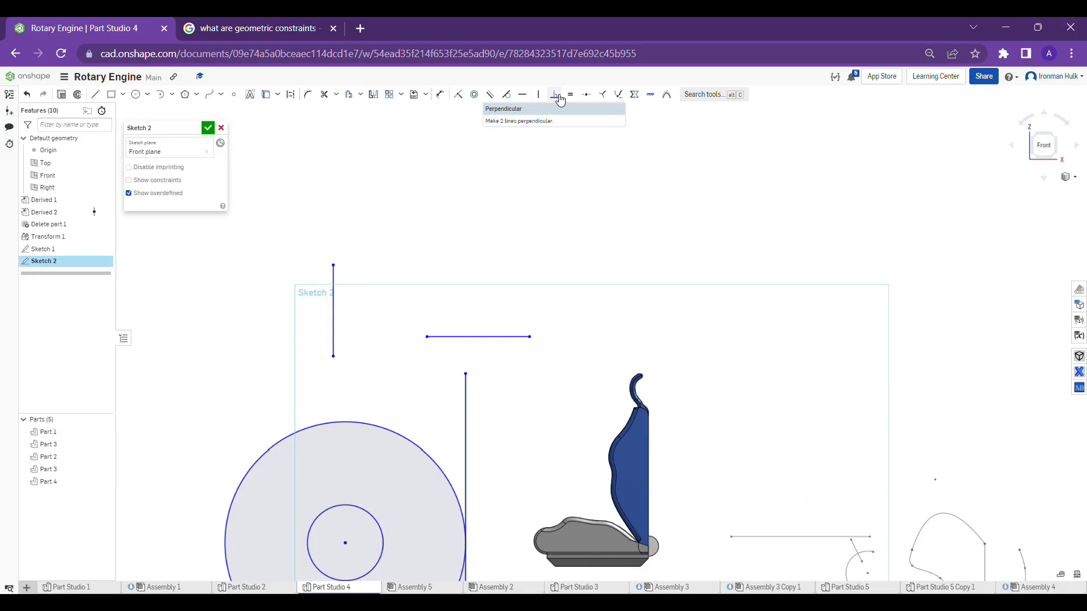
pyautogui.click(558, 98)
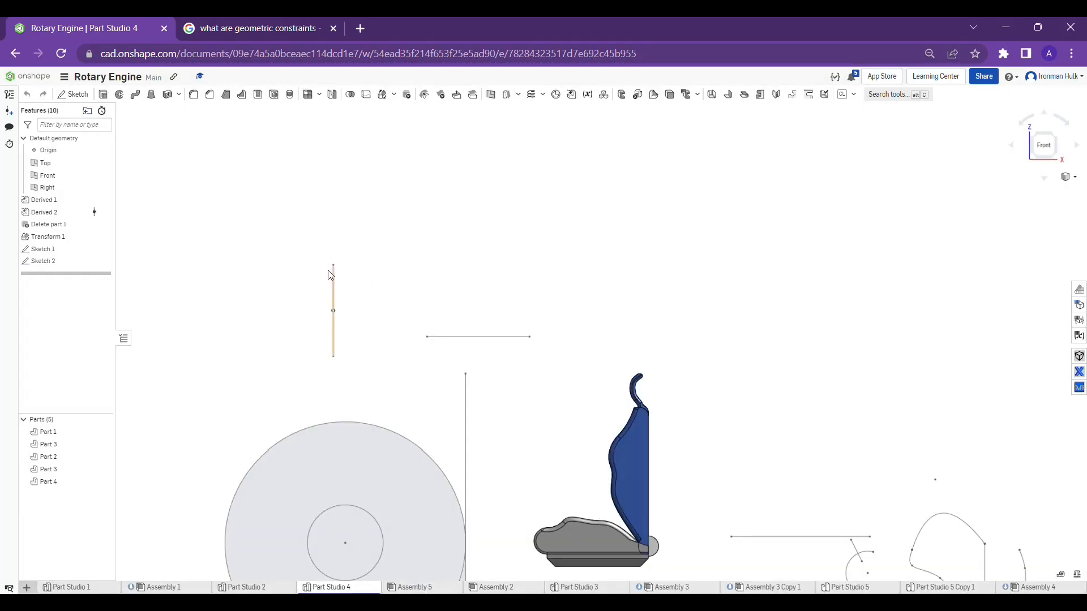
# Reopen Sketch 2 for editing and apply a perpendicular constraint between the short vertical line and the short horizontal line
pyautogui.rightClick(332, 273)
pyautogui.click(348, 276)
pyautogui.rightClick(335, 282)
pyautogui.click(357, 286)
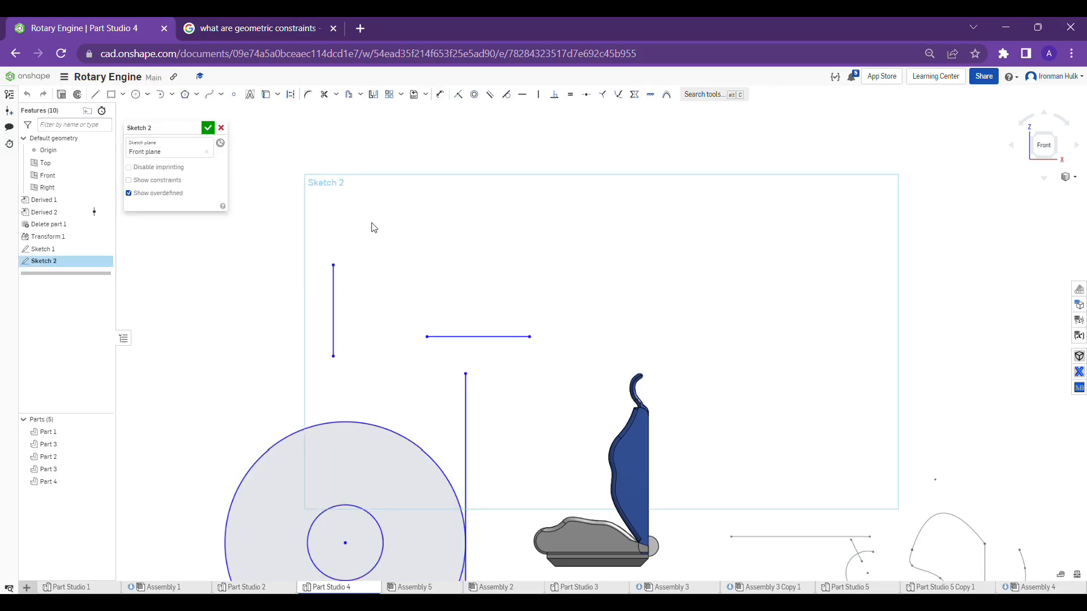
pyautogui.click(555, 95)
pyautogui.click(345, 278)
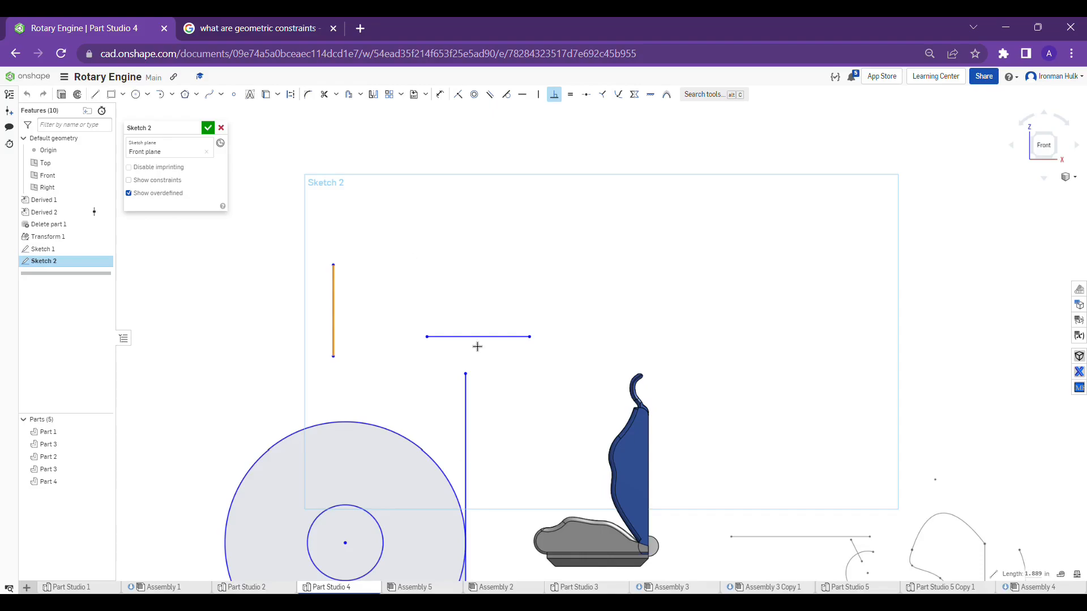
pyautogui.click(478, 342)
# Sketch a slanted line about 2.34 in long from above down to a point on the short horizontal line
pyautogui.click(103, 94)
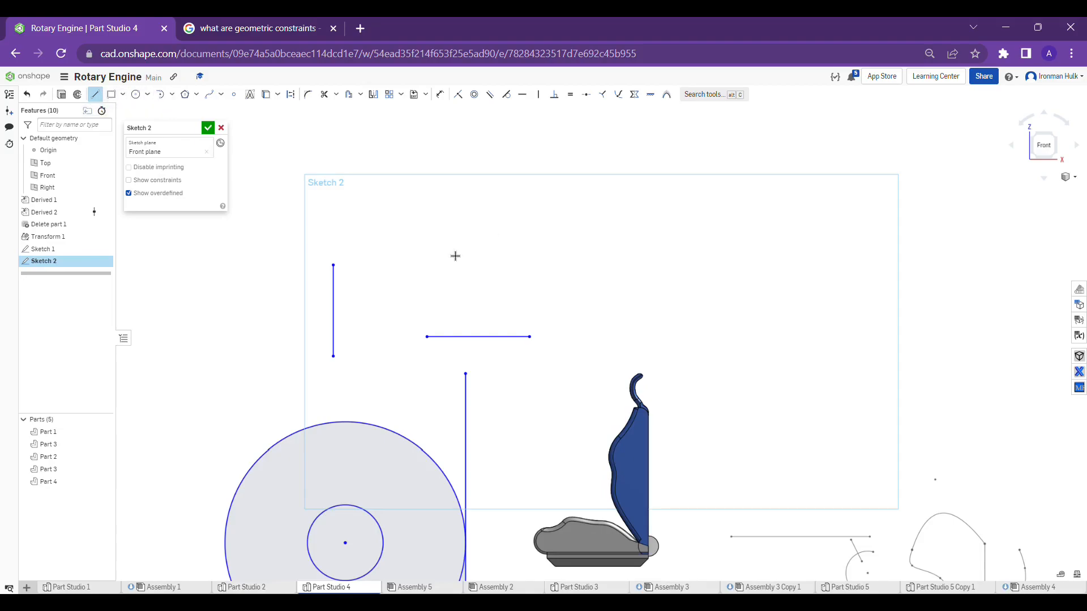
pyautogui.click(448, 233)
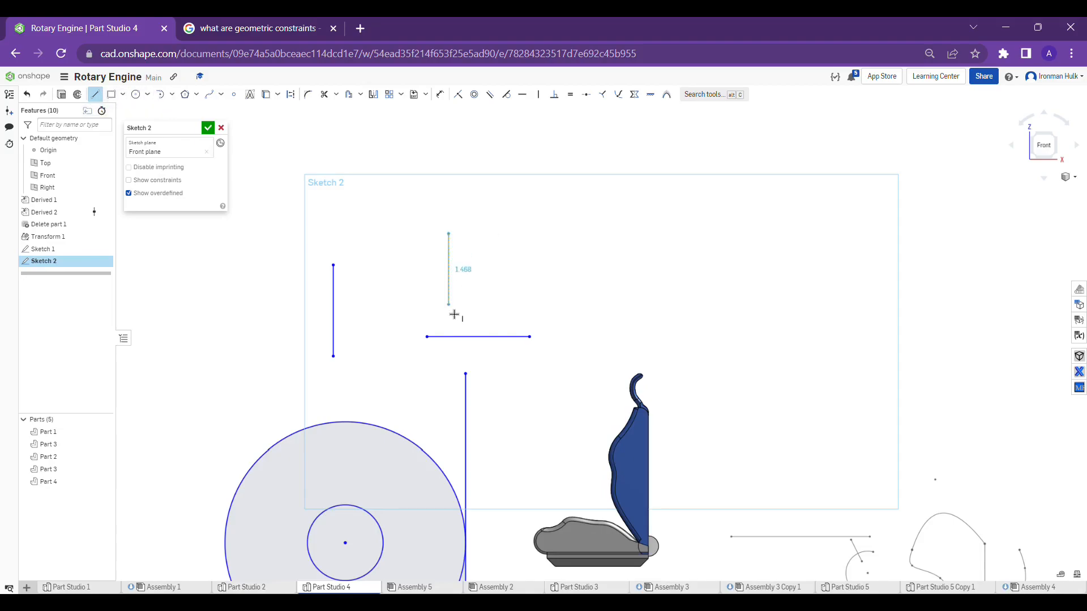
pyautogui.click(499, 342)
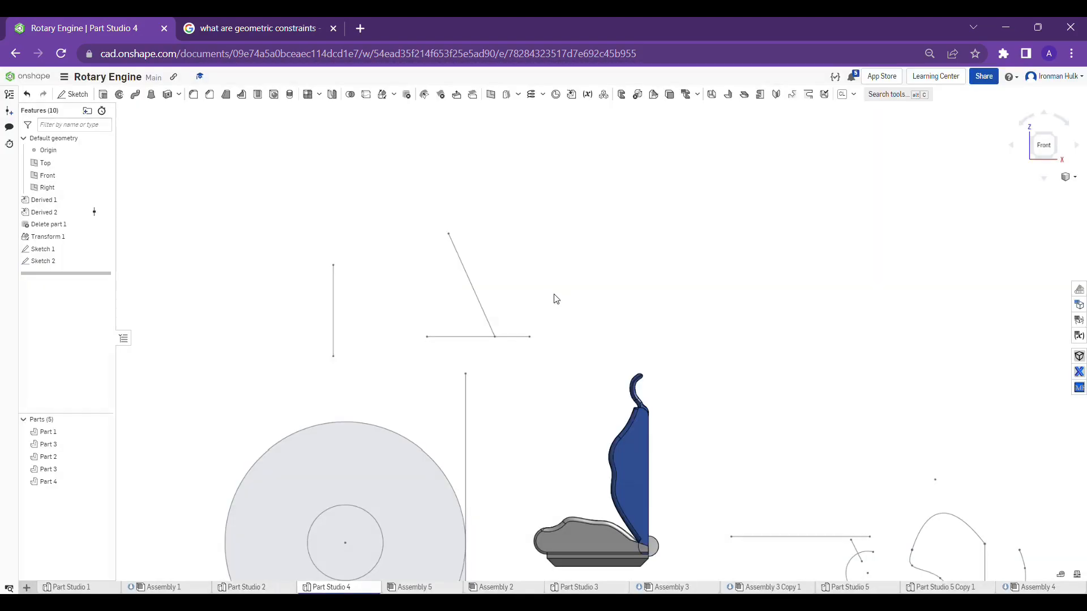
# Reopen Sketch 2 for editing and make the slanted line perpendicular to the short horizontal line it ends on
pyautogui.rightClick(465, 268)
pyautogui.click(485, 269)
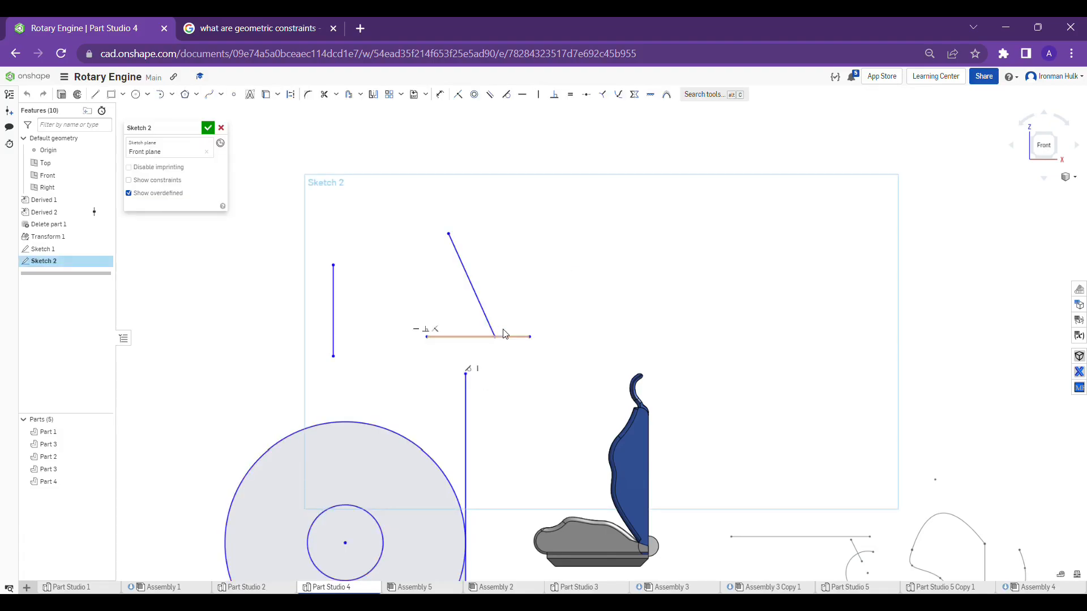
pyautogui.click(554, 96)
pyautogui.click(486, 317)
pyautogui.click(479, 338)
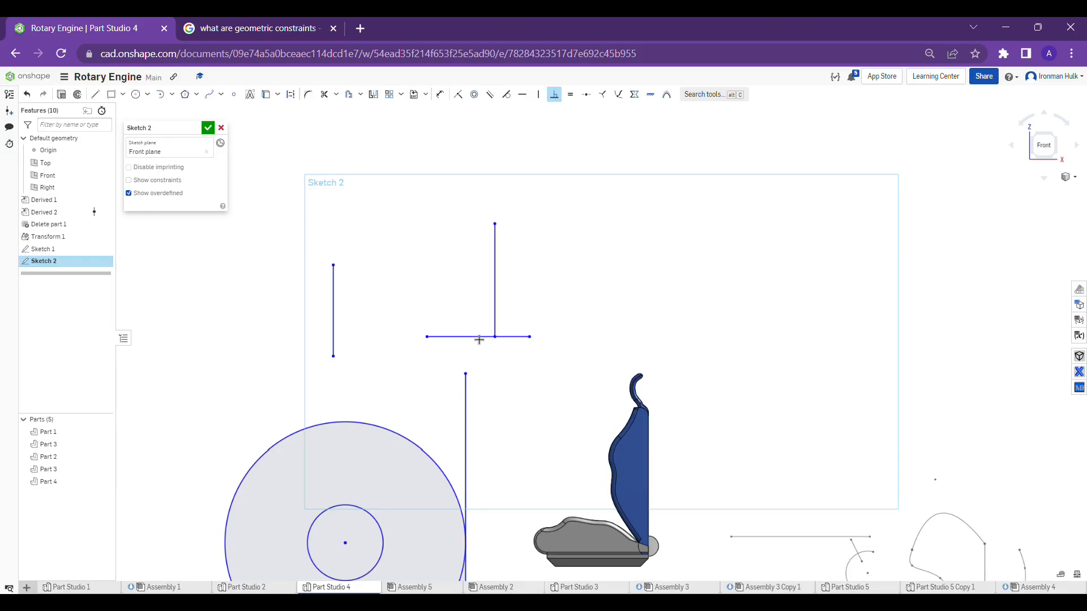
pyautogui.click(554, 95)
pyautogui.scroll(-3, 548, 139)
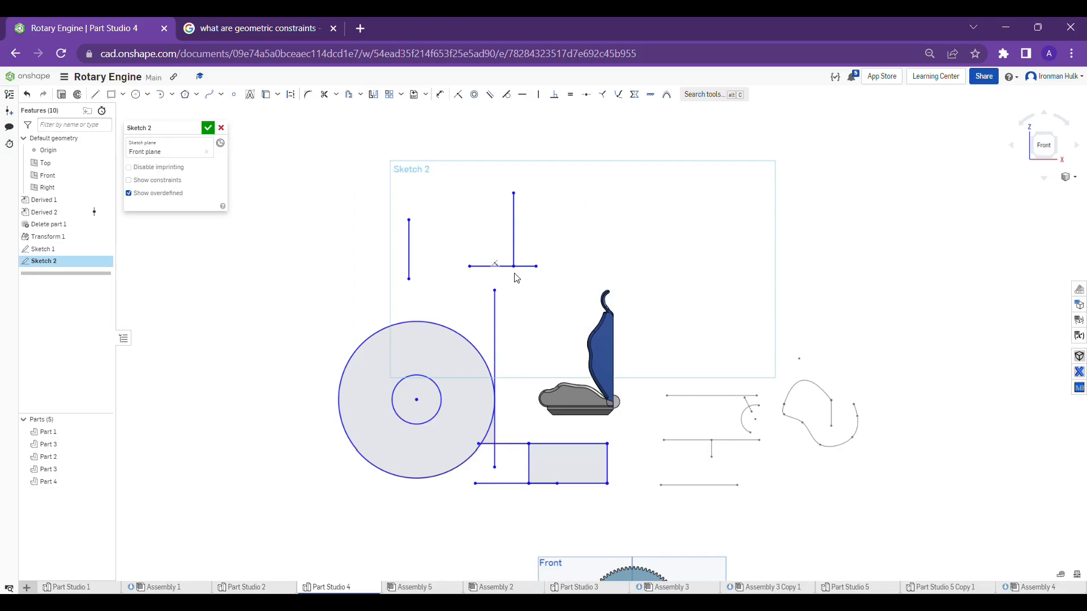
pyautogui.scroll(3, 543, 238)
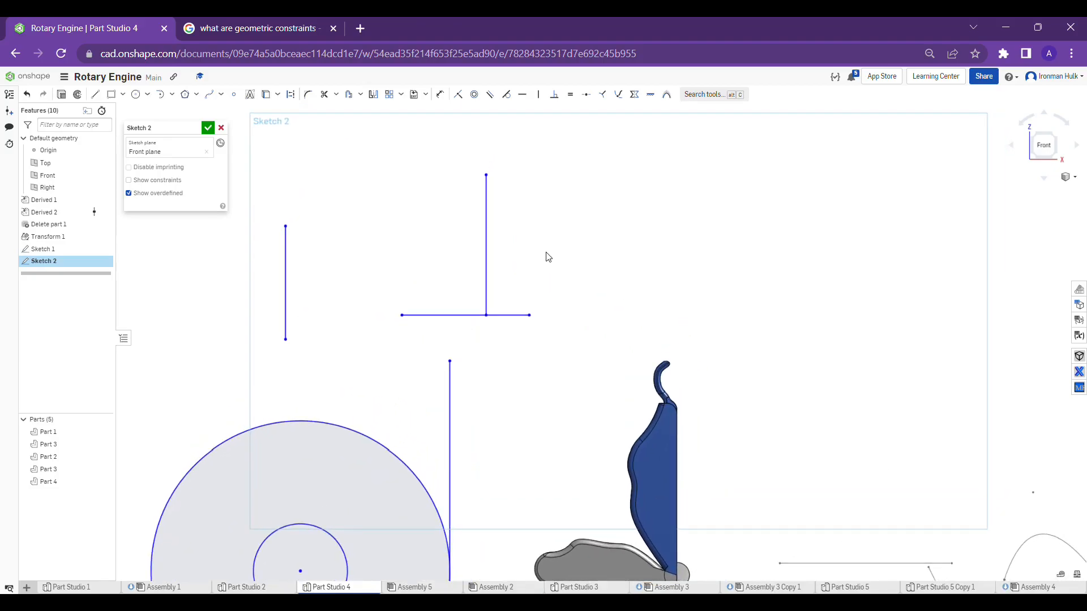
pyautogui.scroll(-2, 540, 248)
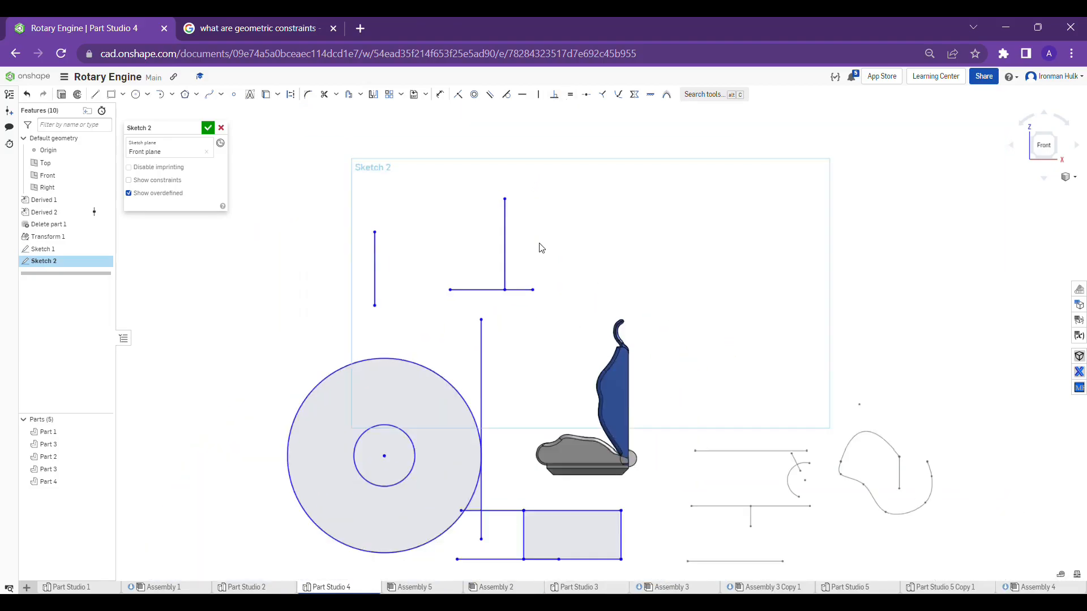
pyautogui.scroll(-1, 544, 243)
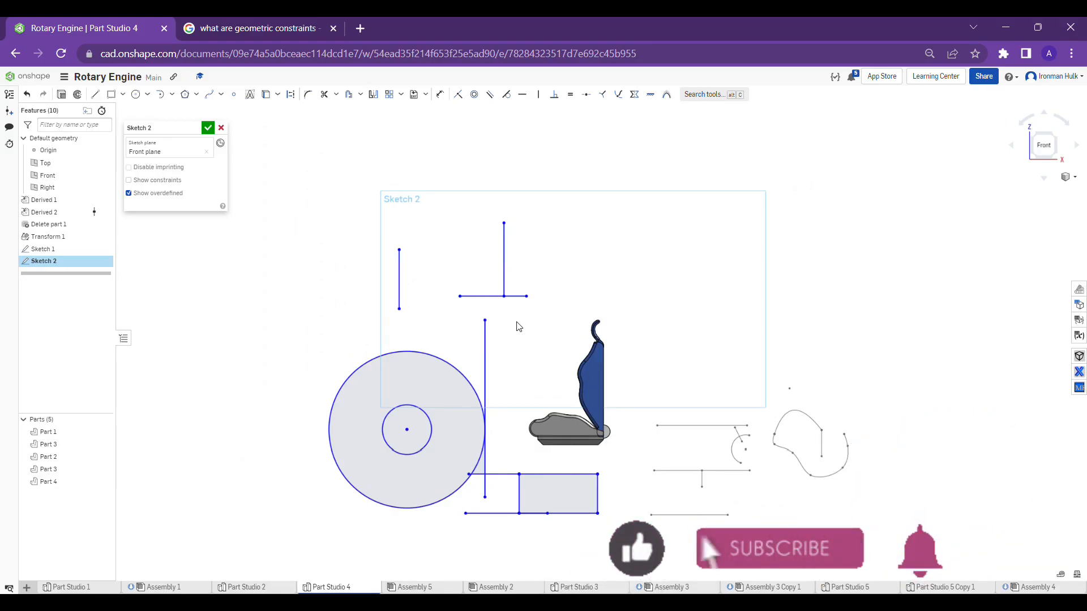
pyautogui.scroll(1, 519, 327)
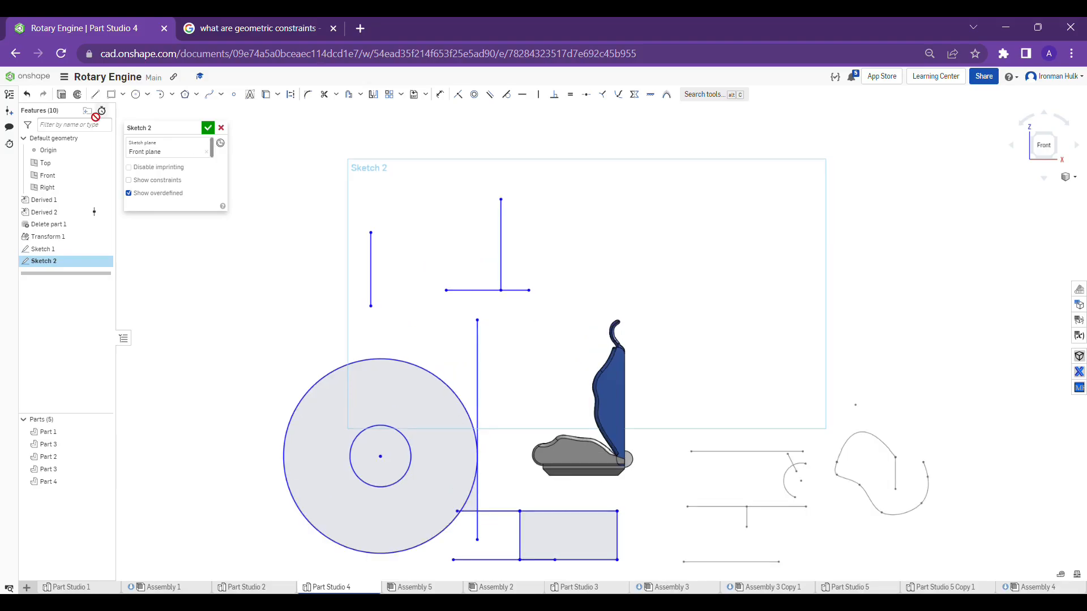
pyautogui.scroll(-1, 601, 236)
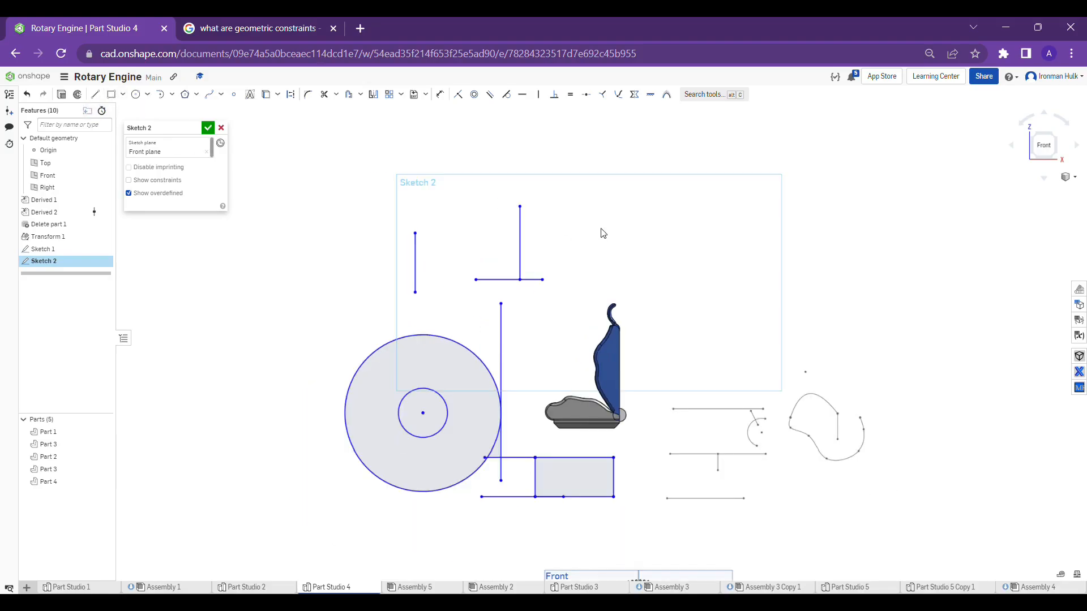
pyautogui.scroll(1, 602, 227)
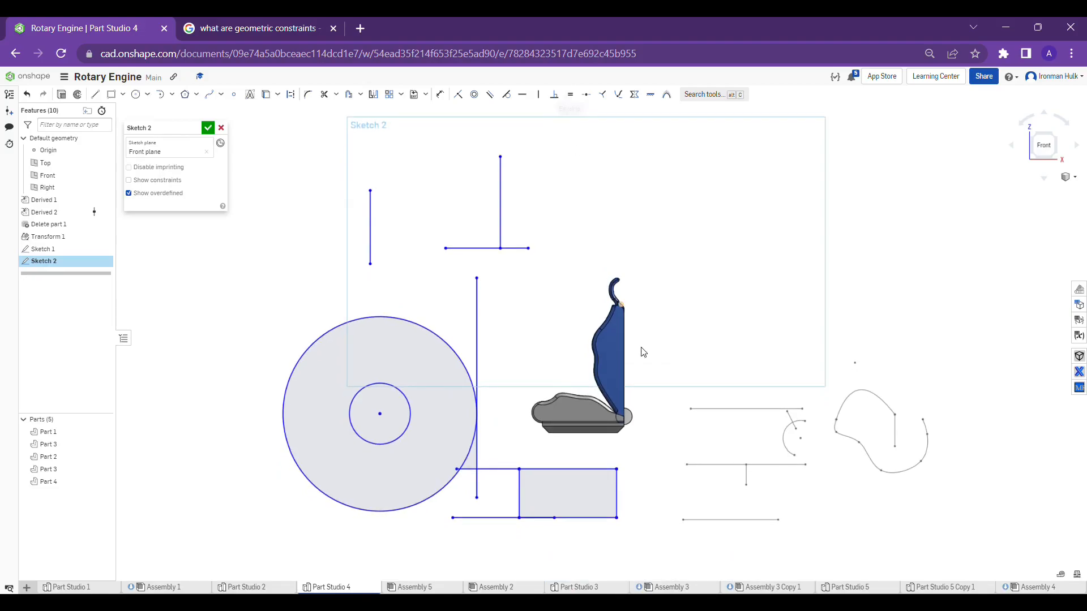
pyautogui.scroll(2, 651, 456)
pyautogui.moveTo(643, 461); pyautogui.dragTo(664, 354, button='middle')
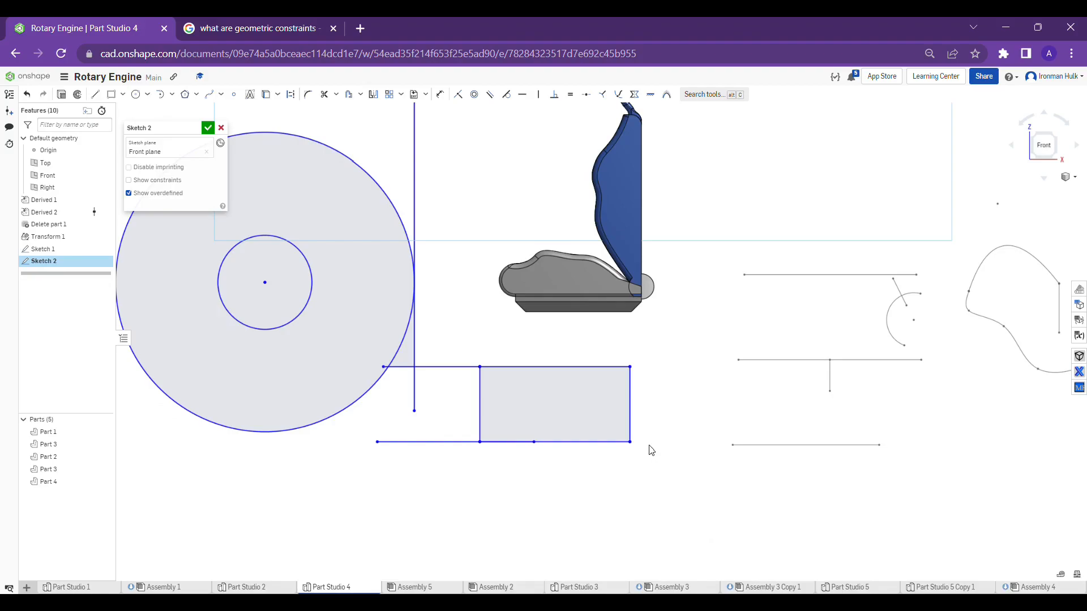
pyautogui.scroll(1, 655, 408)
pyautogui.scroll(-2, 664, 464)
pyautogui.moveTo(700, 296); pyautogui.dragTo(672, 514, button='middle')
pyautogui.scroll(-2, 672, 514)
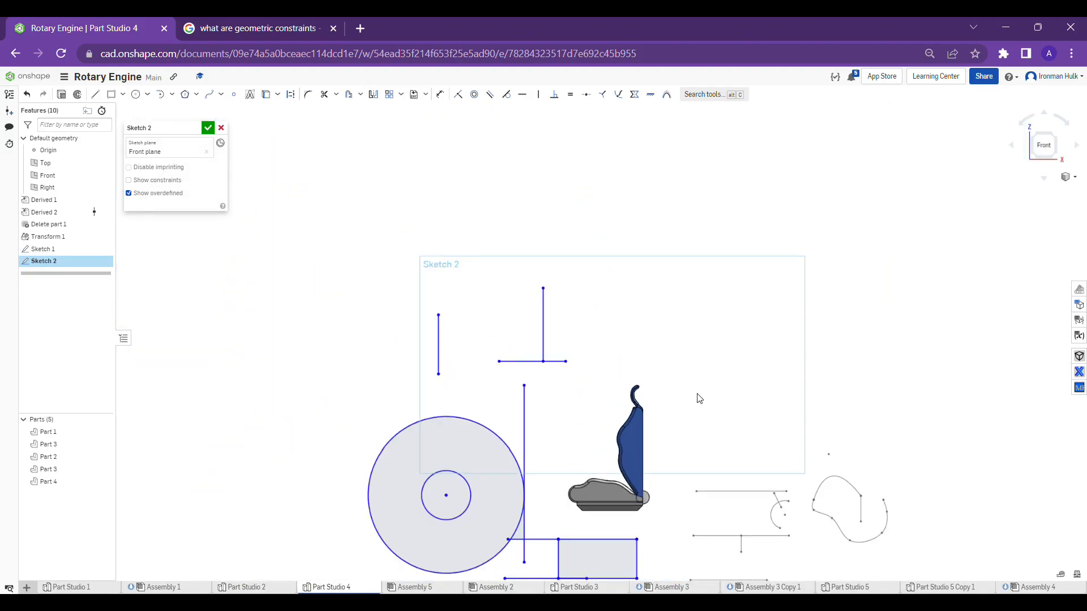
# Sketch a corner rectangle about 2.12 in wide and 2.34 in high above the seat, to the right of the perpendicular lines
pyautogui.moveTo(698, 394); pyautogui.dragTo(662, 408, button='middle')
pyautogui.click(121, 97)
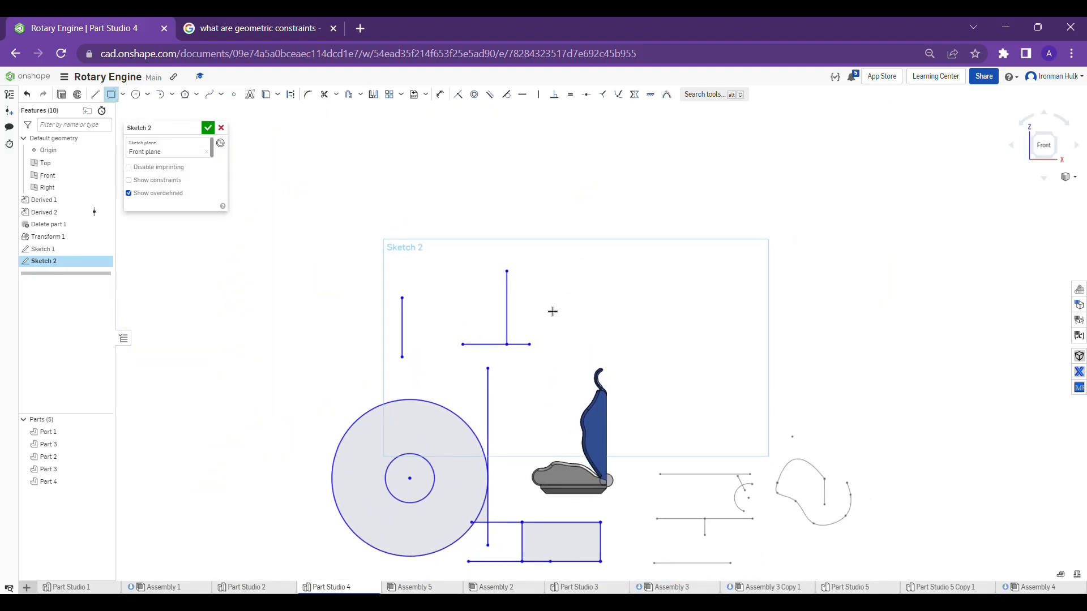
pyautogui.click(558, 223)
pyautogui.click(630, 298)
pyautogui.scroll(1, 670, 248)
pyautogui.scroll(2, 654, 246)
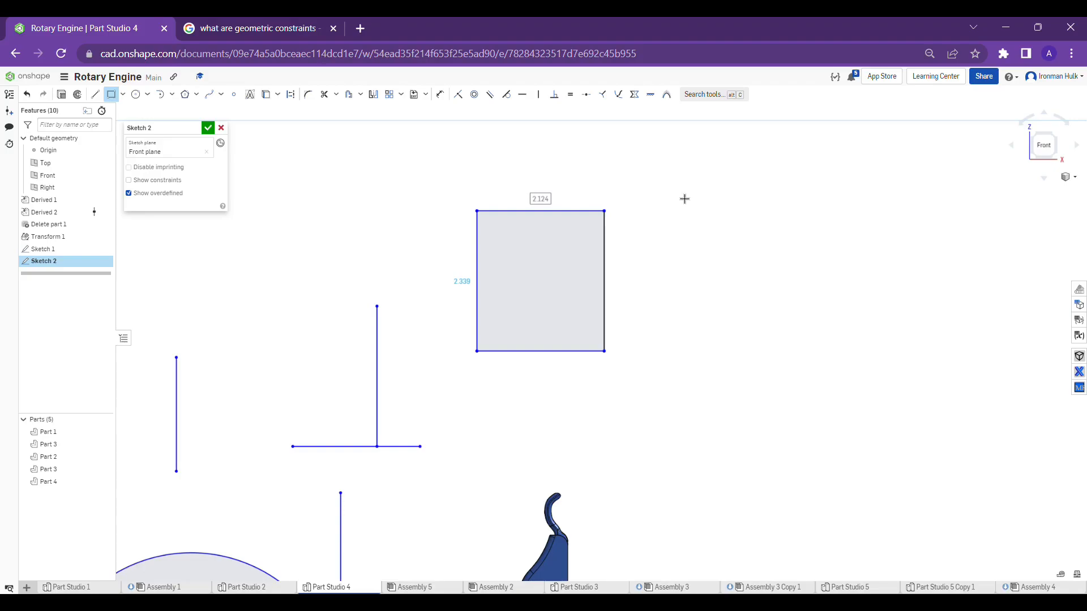
pyautogui.press('Escape')
# Dimension the rectangle's top edge and set its width to 2 in
pyautogui.click(440, 94)
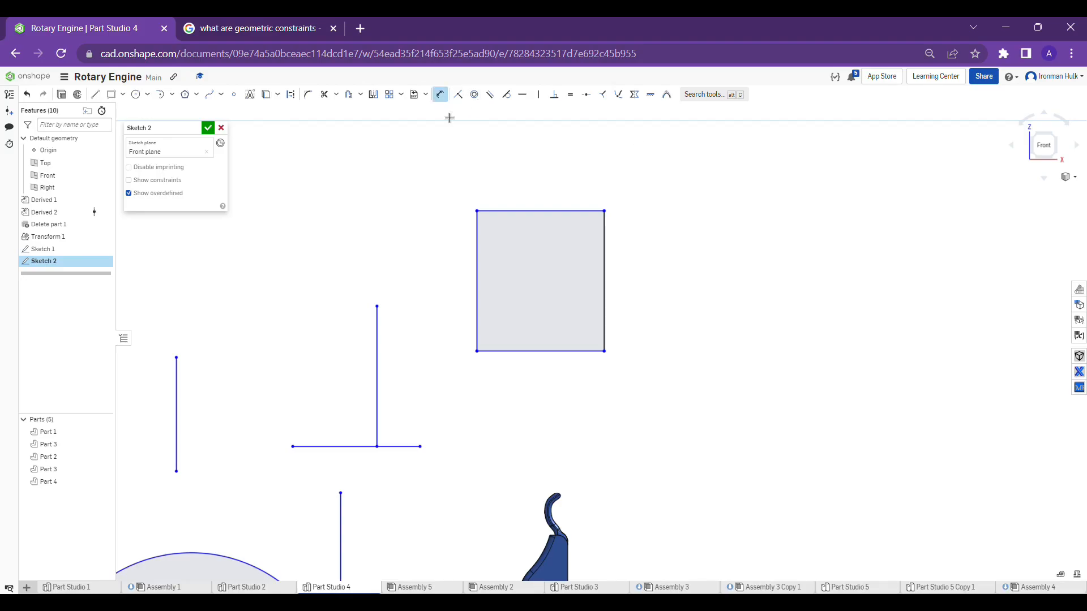
pyautogui.click(536, 212)
pyautogui.click(540, 170)
pyautogui.write('2')
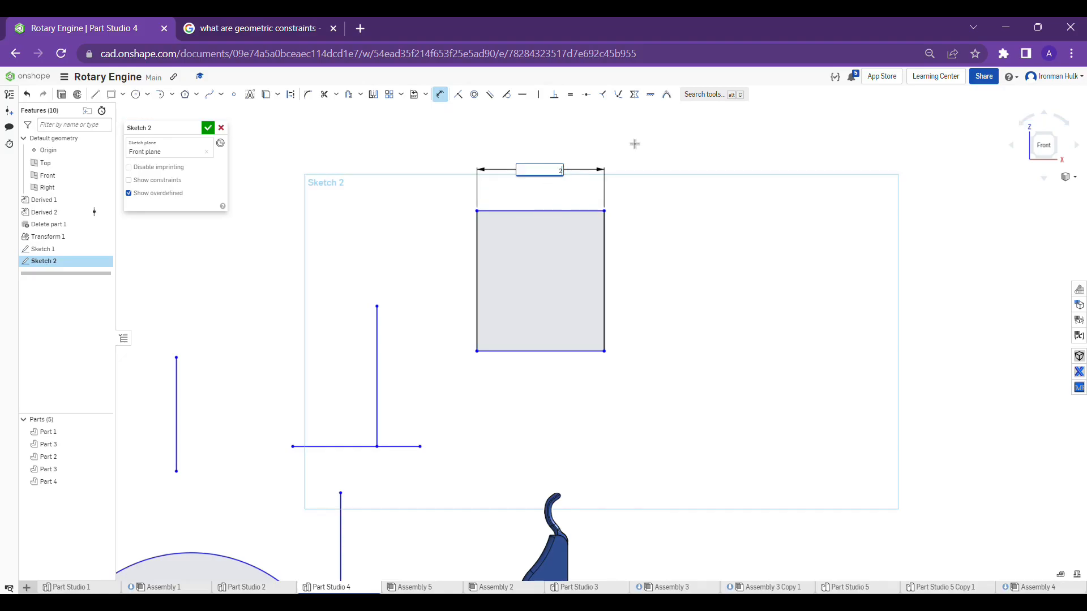
pyautogui.press('Return')
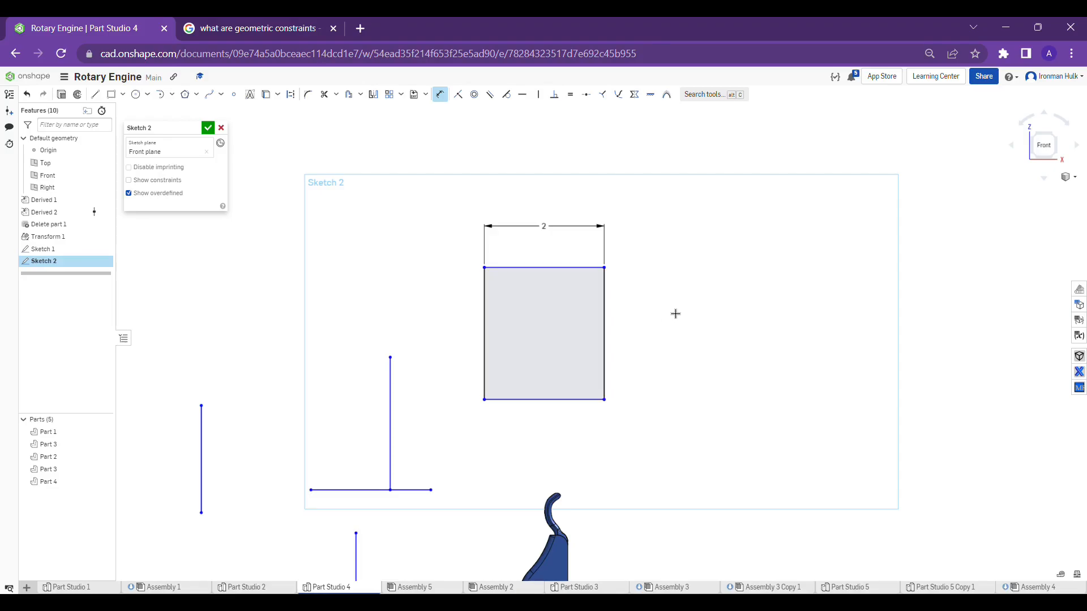
# Dimension the rectangle's height along its right edge
pyautogui.click(605, 320)
pyautogui.click(655, 316)
pyautogui.write('2.202')
pyautogui.press('Return')
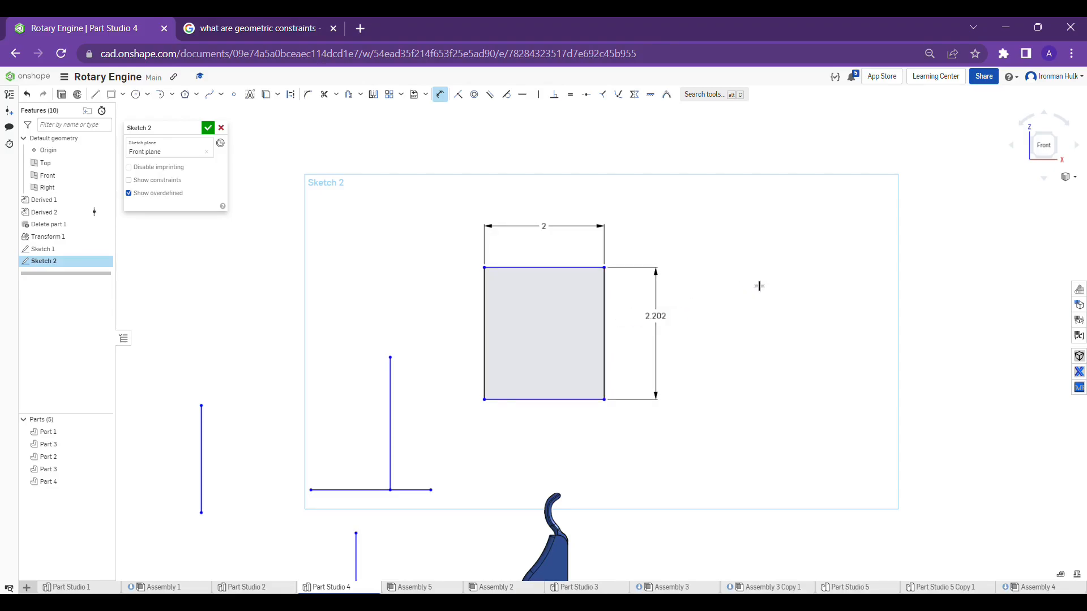
# Undo the height dimension on the rectangle, keeping only its 2 in width dimension
pyautogui.moveTo(713, 274); pyautogui.dragTo(712, 275, button='middle')
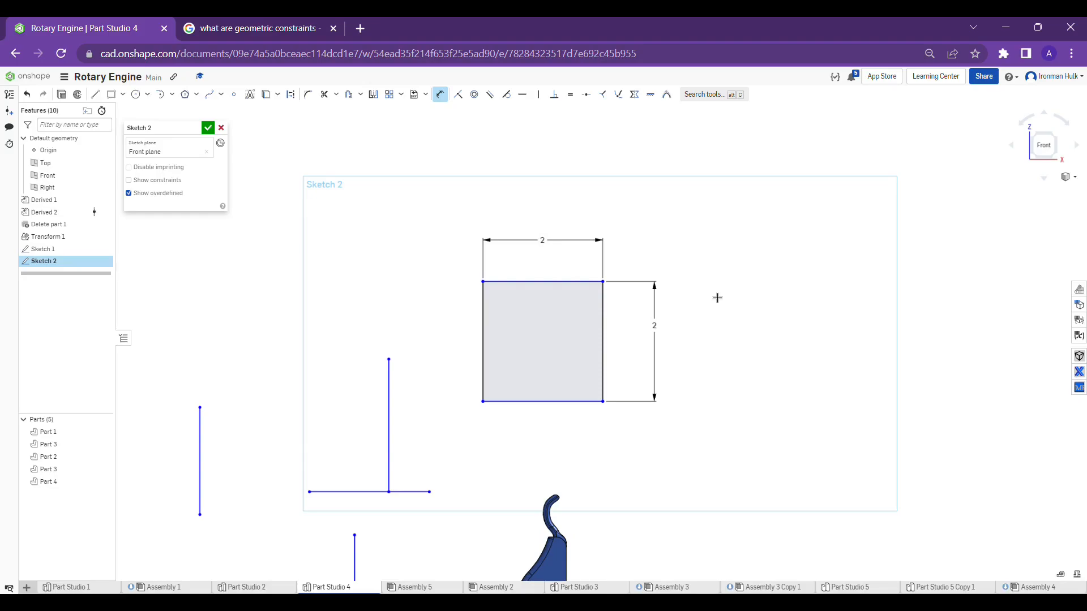
pyautogui.hotkey('ctrl', 'z')
pyautogui.hotkey('ctrl', 'z')
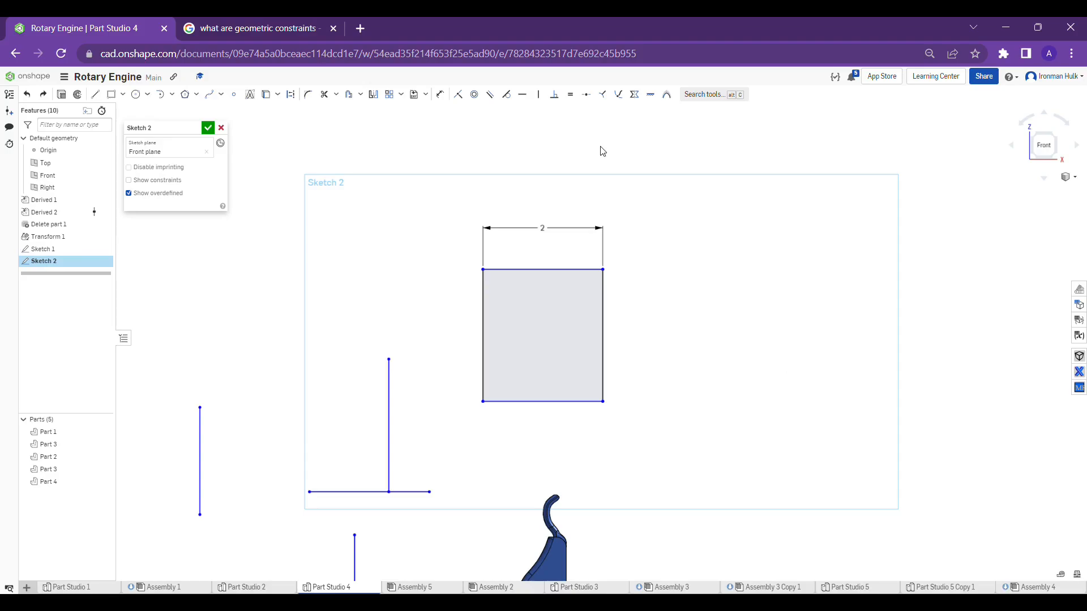
# Apply an equal constraint between the rectangle's top edge and right edge
pyautogui.click(573, 99)
pyautogui.click(587, 270)
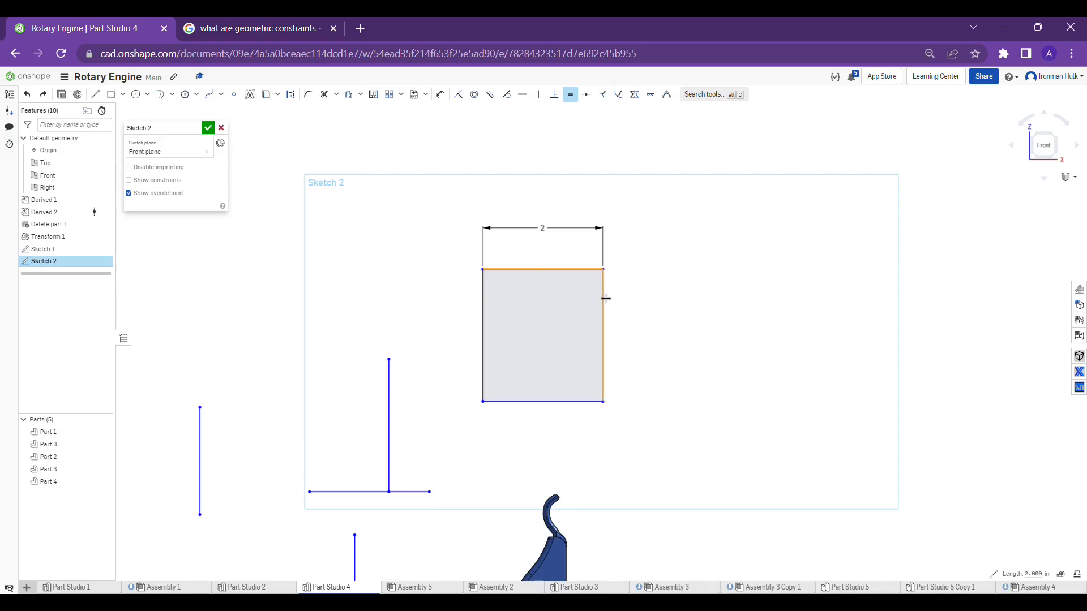
pyautogui.click(604, 299)
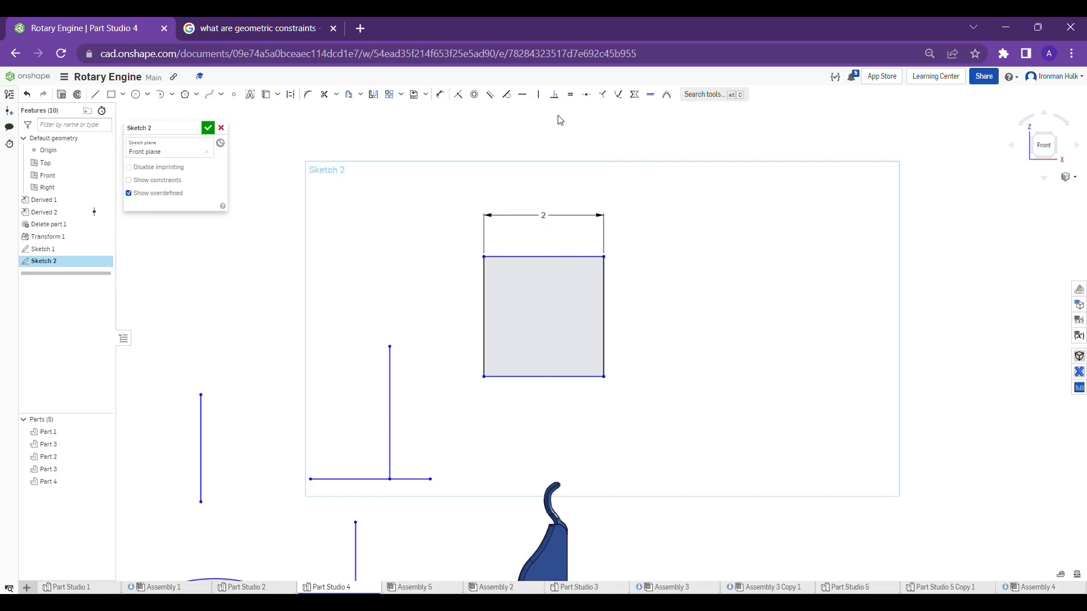
# Check the lengths of the square's right and left edges without adding a dimension
pyautogui.click(446, 95)
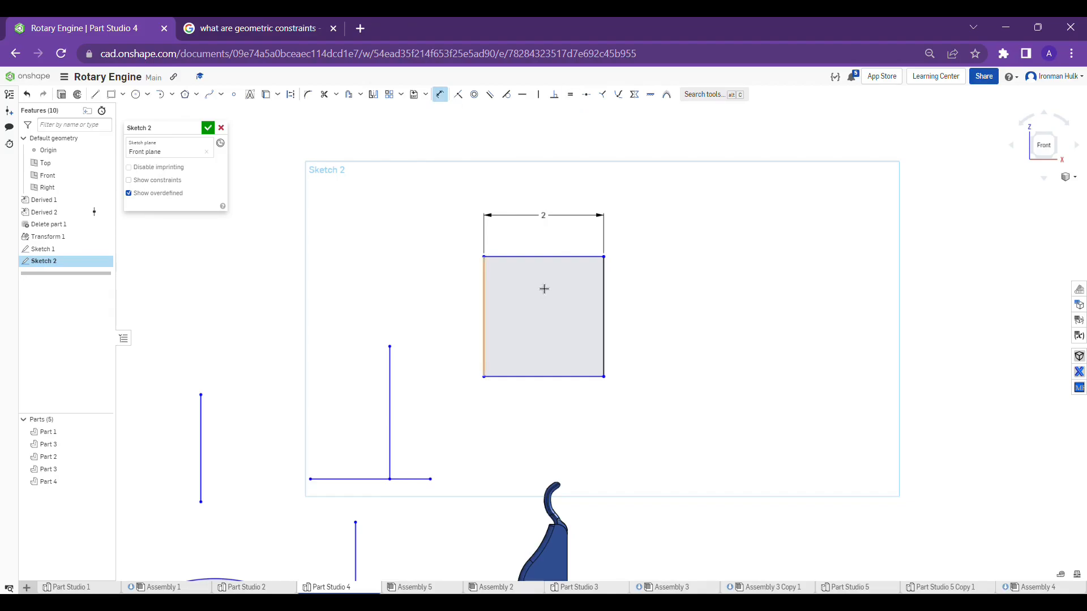
pyautogui.click(609, 286)
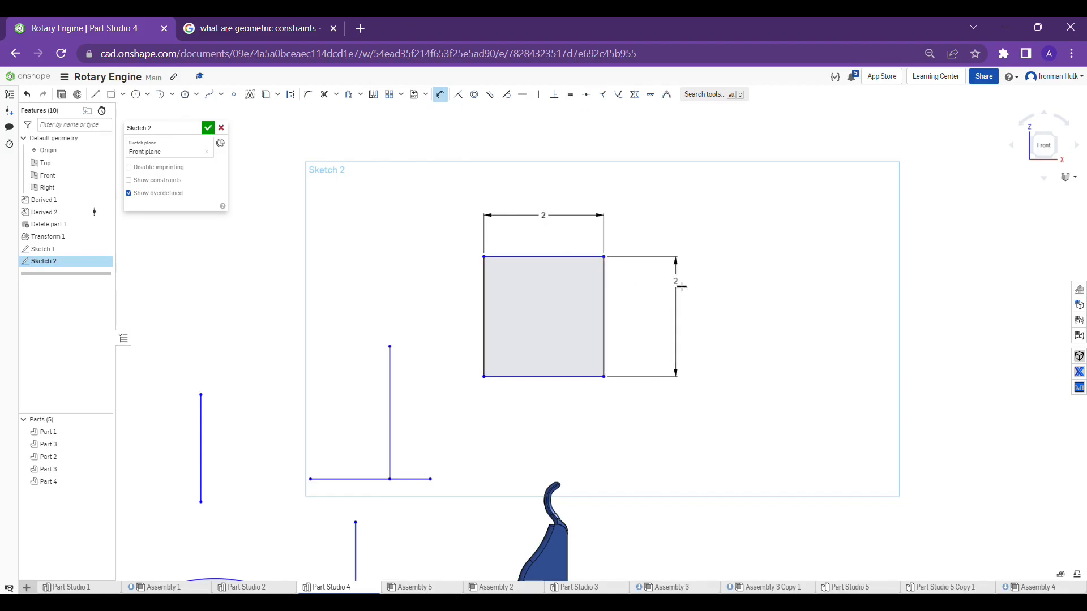
pyautogui.press('Escape')
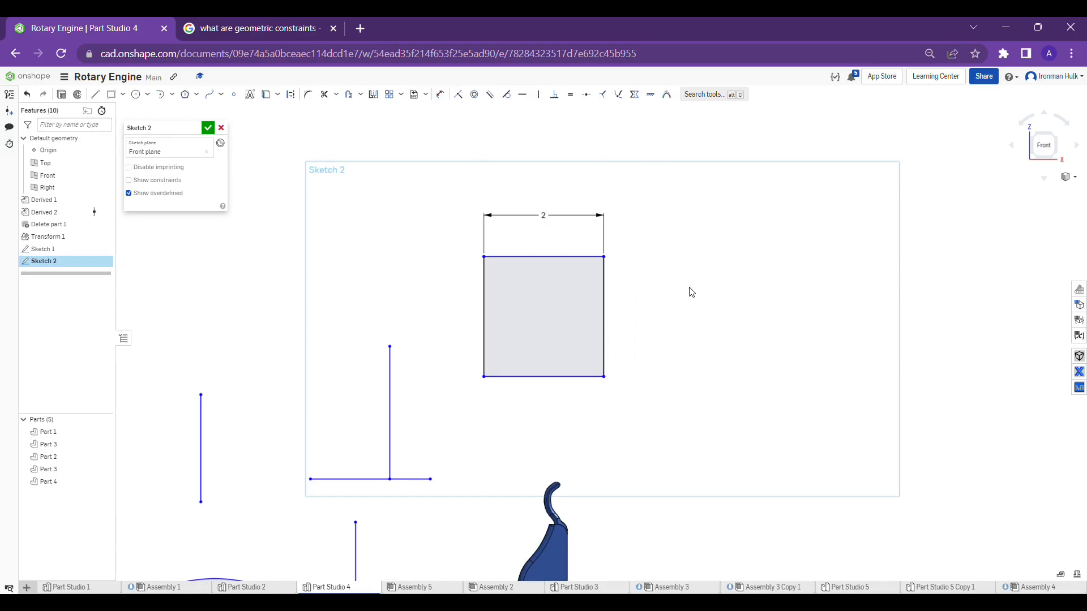
pyautogui.click(605, 295)
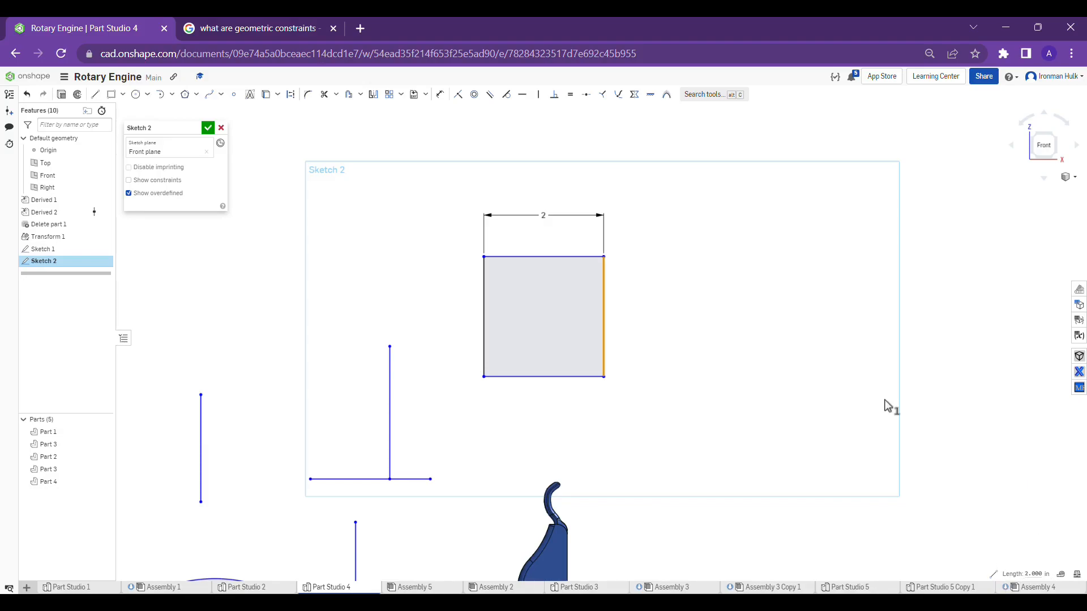
pyautogui.click(604, 354)
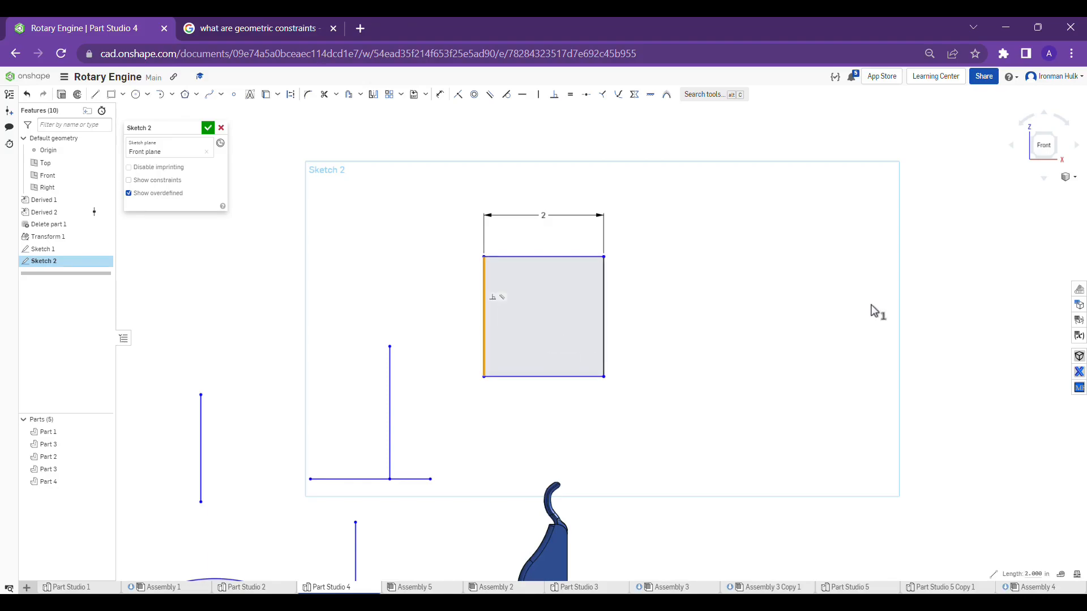
# Dimension the diameter of the large outer circle and set it to 4 in
pyautogui.scroll(-3, 837, 333)
pyautogui.scroll(-2, 837, 335)
pyautogui.moveTo(708, 427); pyautogui.dragTo(681, 311, button='middle')
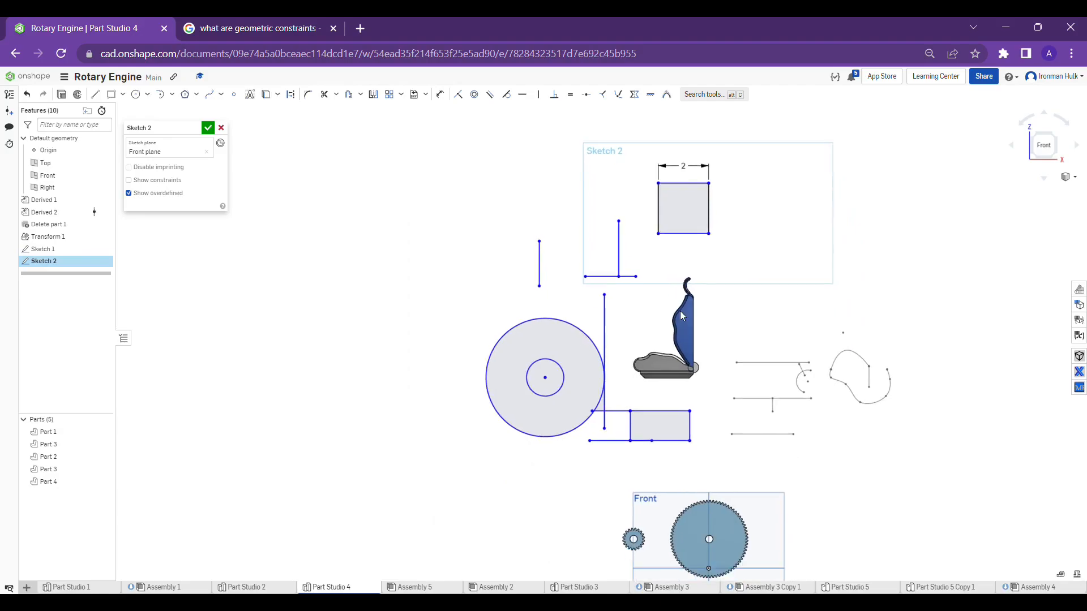
pyautogui.scroll(4, 716, 216)
pyautogui.scroll(-2, 717, 217)
pyautogui.moveTo(535, 372); pyautogui.dragTo(586, 396, button='middle')
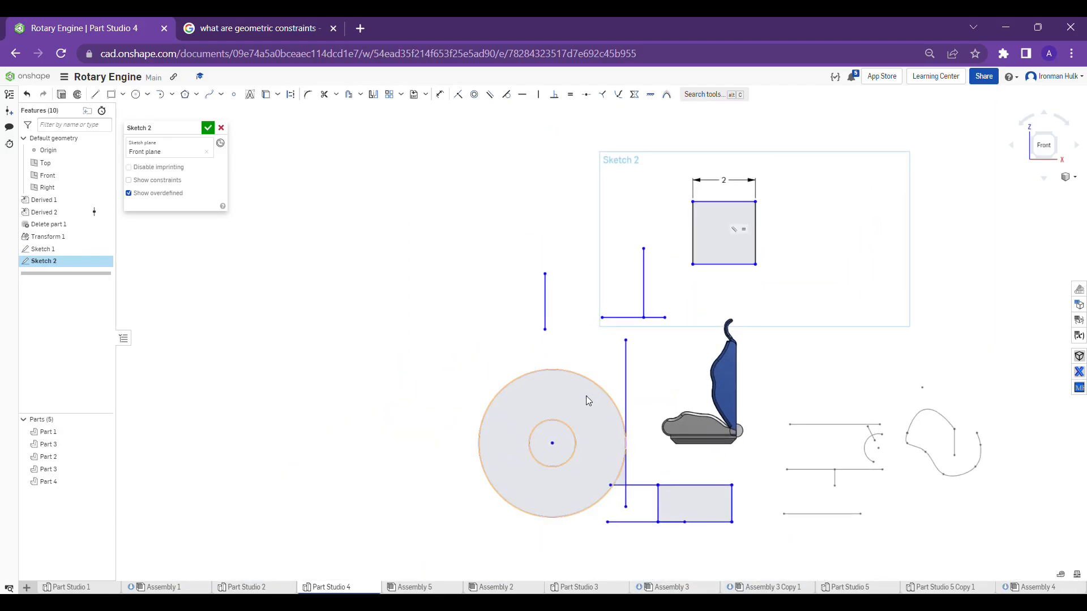
pyautogui.scroll(2, 586, 395)
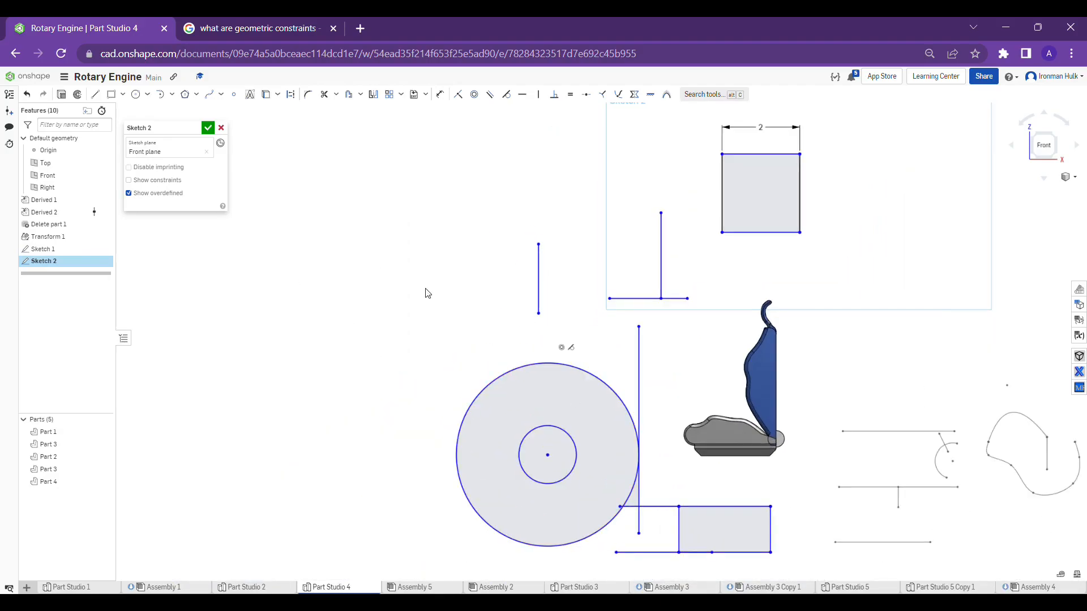
pyautogui.press('u')
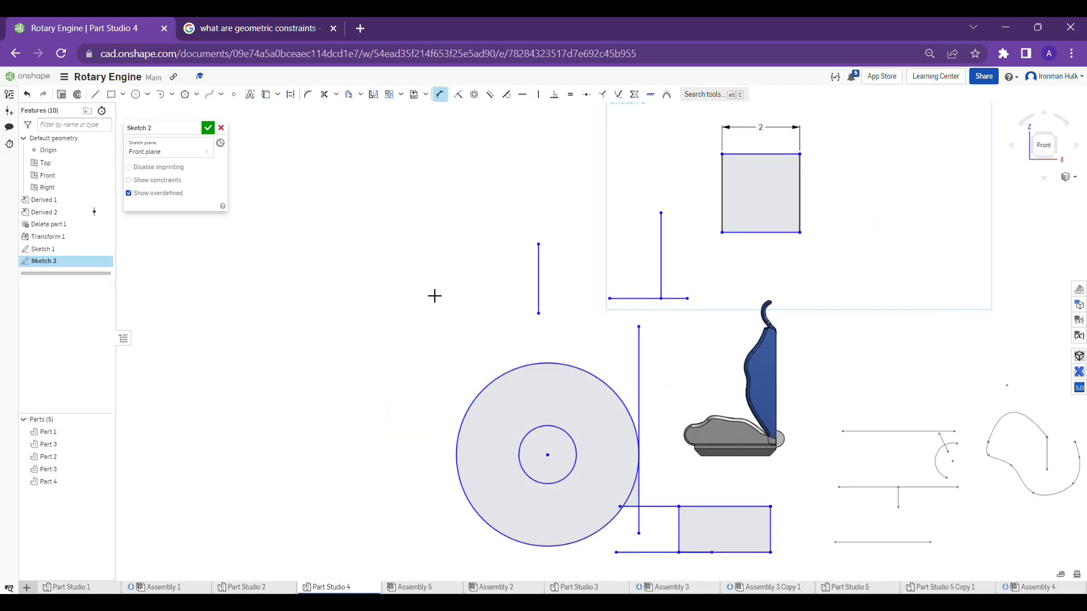
pyautogui.click(482, 398)
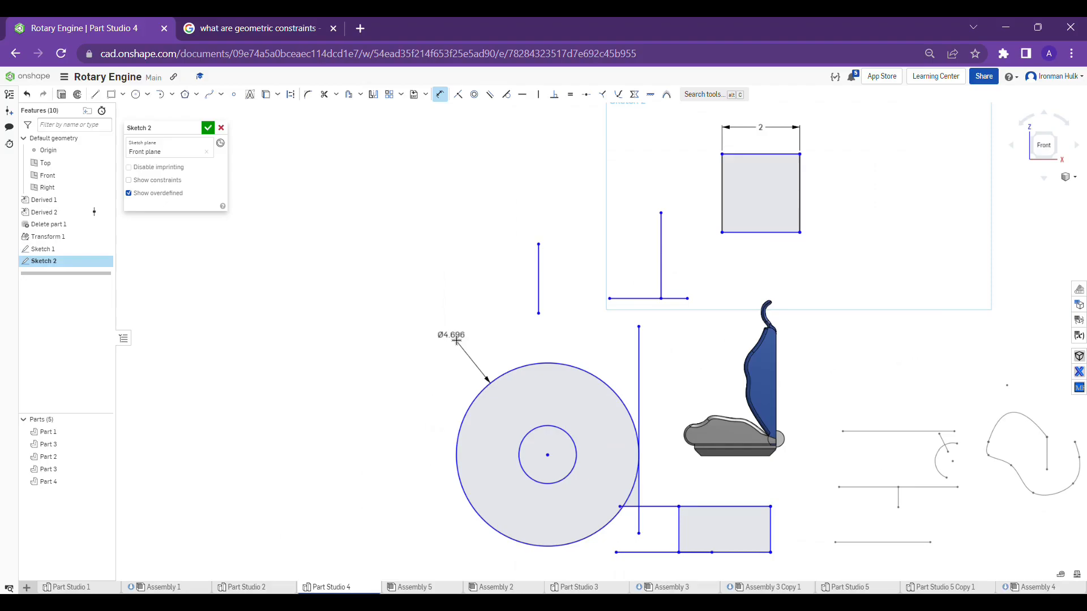
pyautogui.click(450, 347)
pyautogui.write('4')
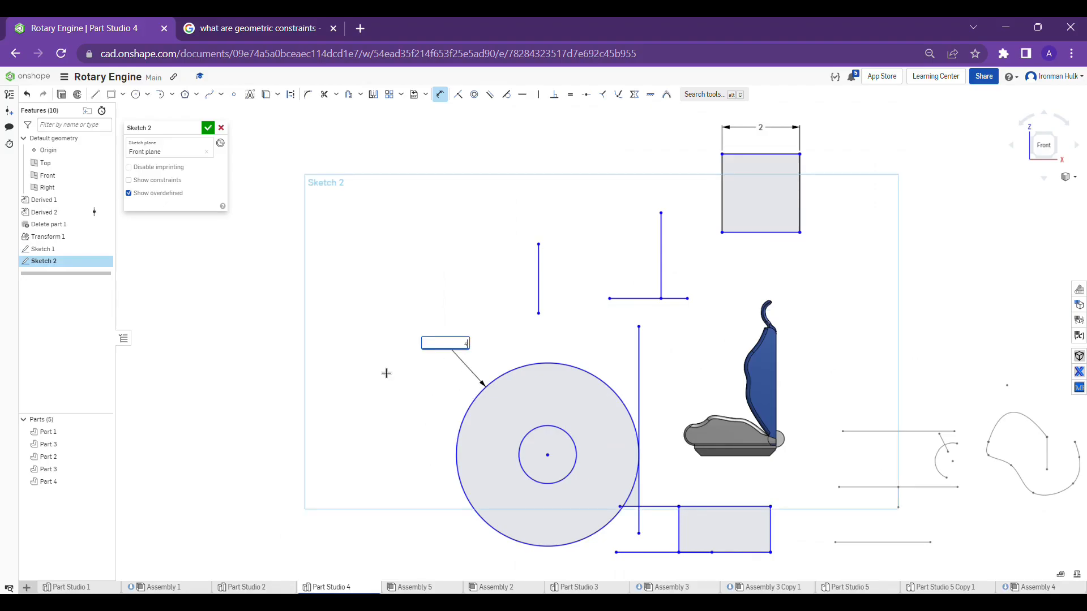
pyautogui.press('Return')
pyautogui.press('Escape')
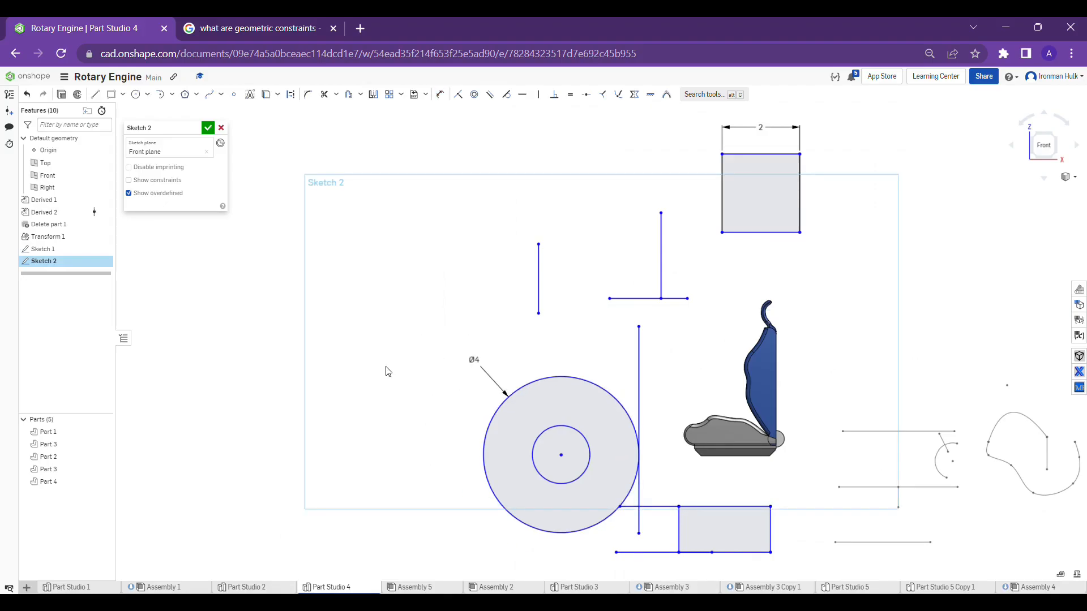
# Try an equal constraint between the inner and outer concentric circles and undo it
pyautogui.click(568, 426)
pyautogui.click(550, 379)
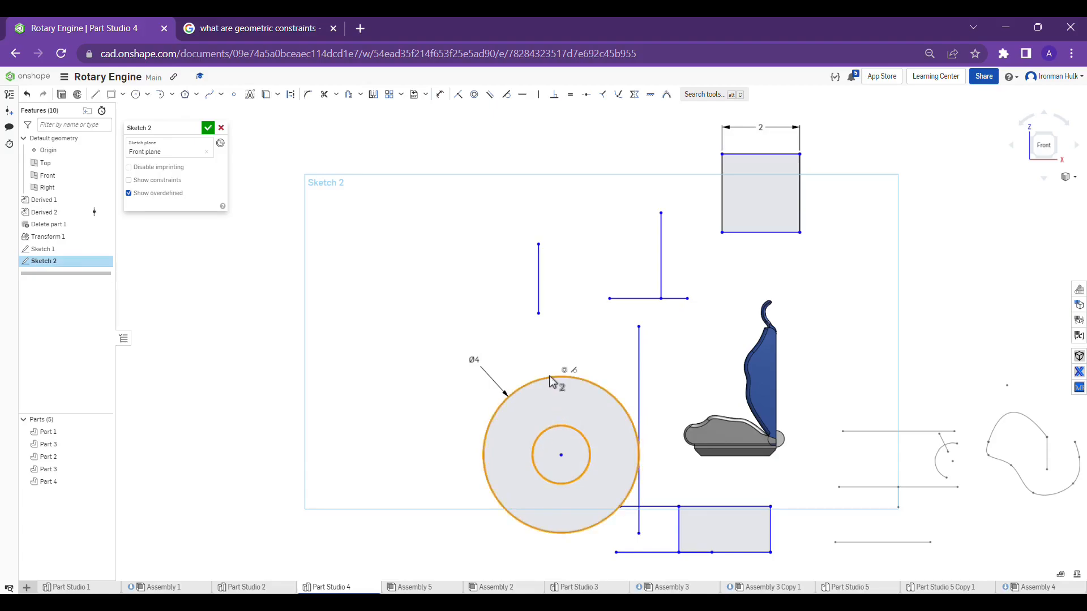
pyautogui.click(571, 94)
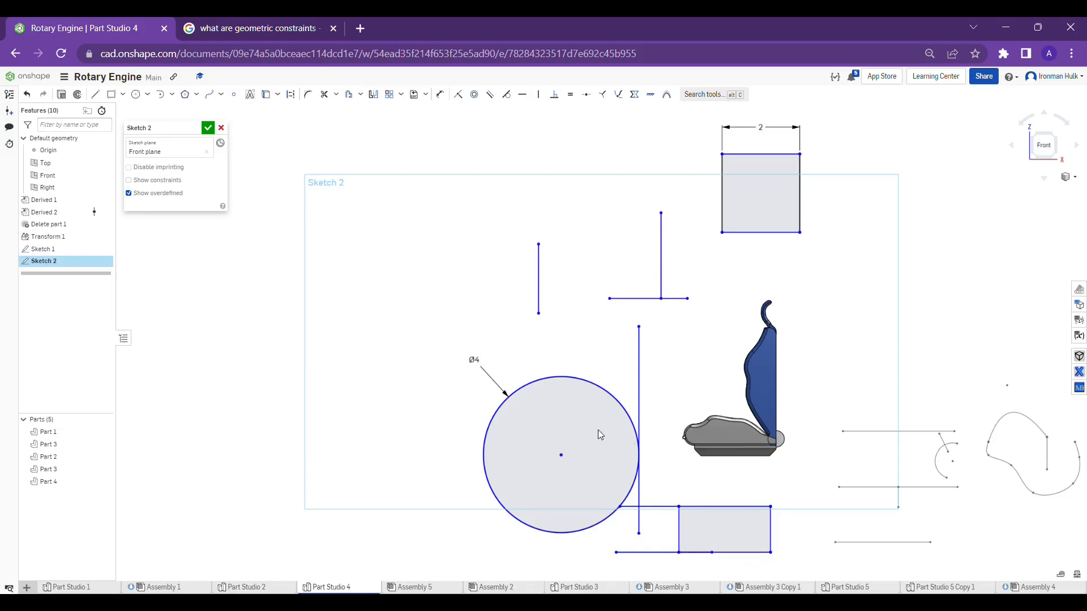
pyautogui.hotkey('ctrl', 'z')
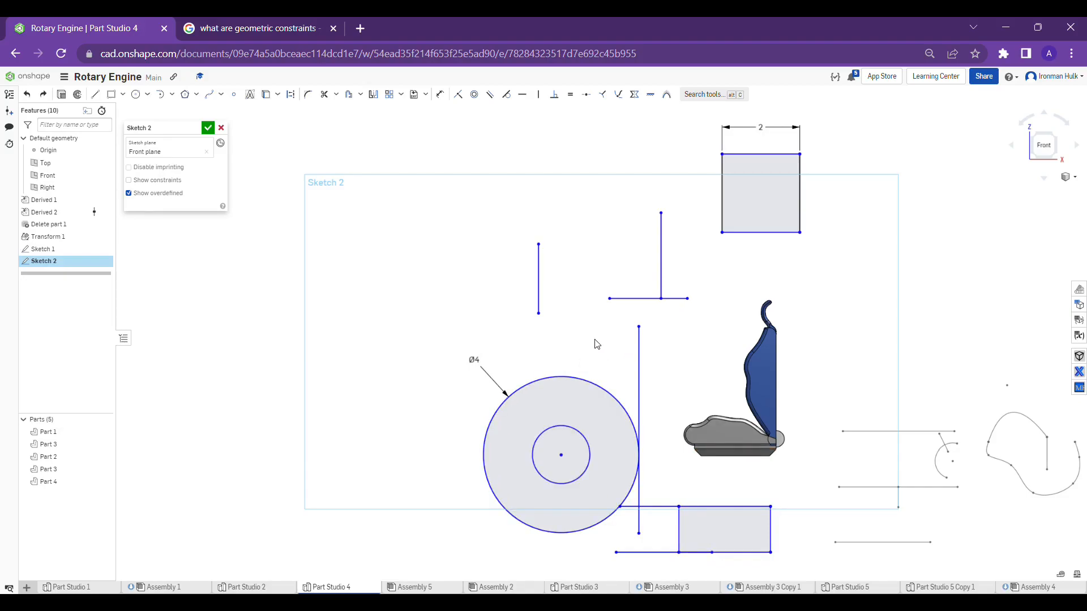
# Sketch a six-sided polygon around a construction circle, with sides about 2.07 in long, above and to the left of the short vertical line
pyautogui.scroll(1, 524, 342)
pyautogui.scroll(-2, 632, 197)
pyautogui.moveTo(631, 198); pyautogui.dragTo(601, 287, button='middle')
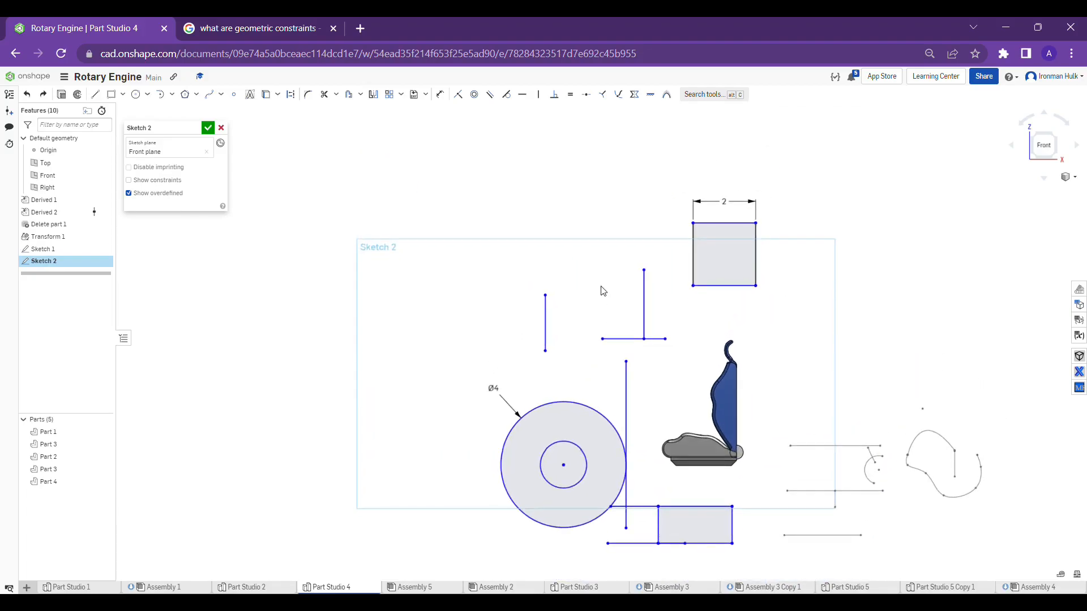
pyautogui.scroll(4, 725, 232)
pyautogui.scroll(-3, 771, 230)
pyautogui.moveTo(827, 209); pyautogui.dragTo(768, 215, button='middle')
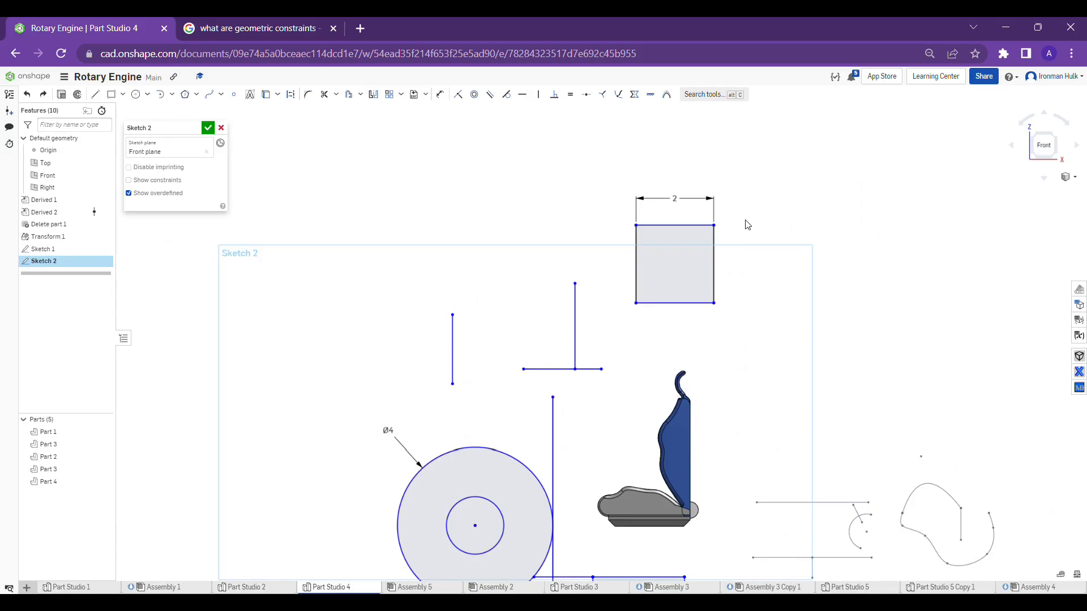
pyautogui.click(190, 99)
pyautogui.click(416, 206)
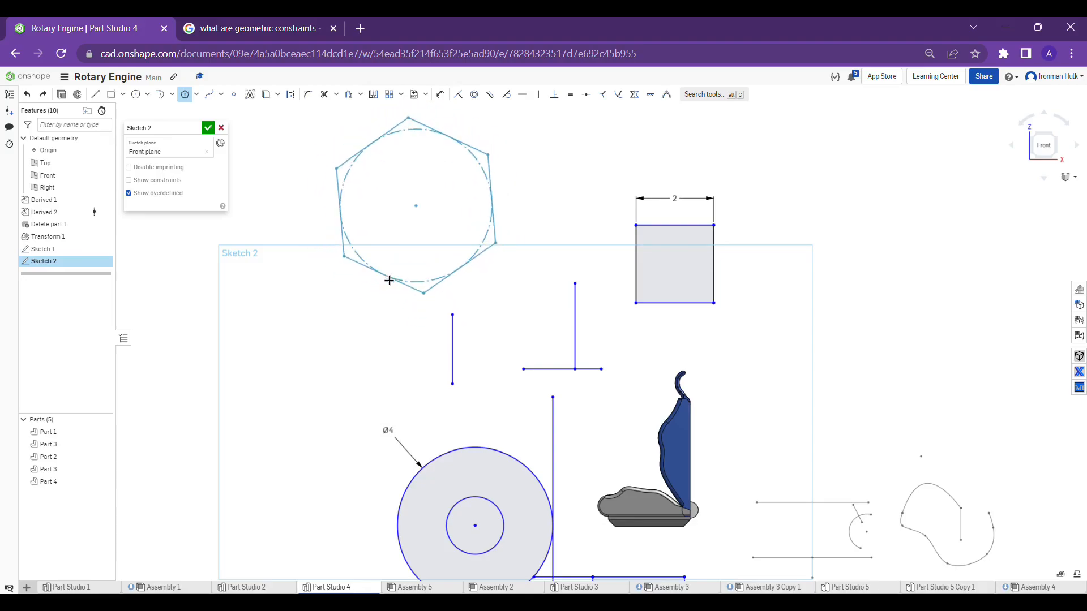
pyautogui.click(391, 272)
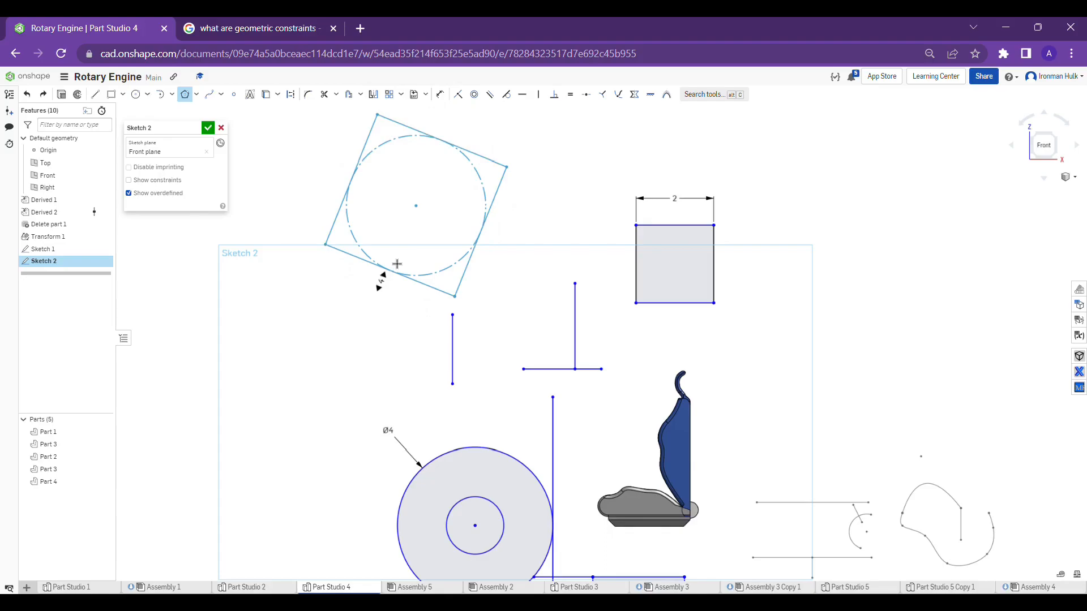
pyautogui.click(381, 279)
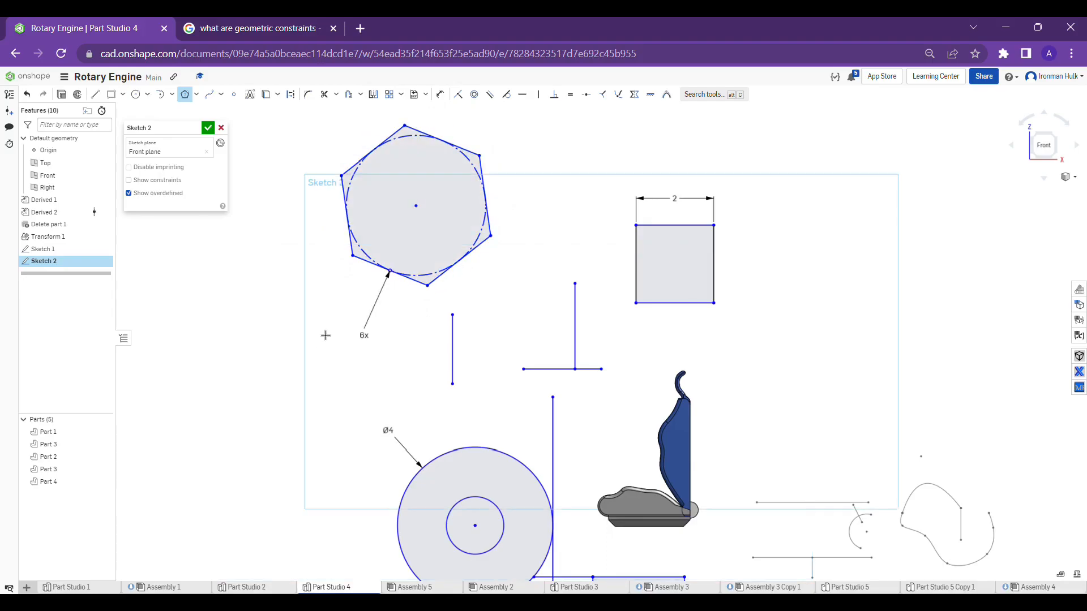
pyautogui.press('Escape')
# Dimension the regular hexagon's right side to 2 in and check the length of its adjacent upper side
pyautogui.moveTo(331, 298); pyautogui.dragTo(341, 326, button='middle')
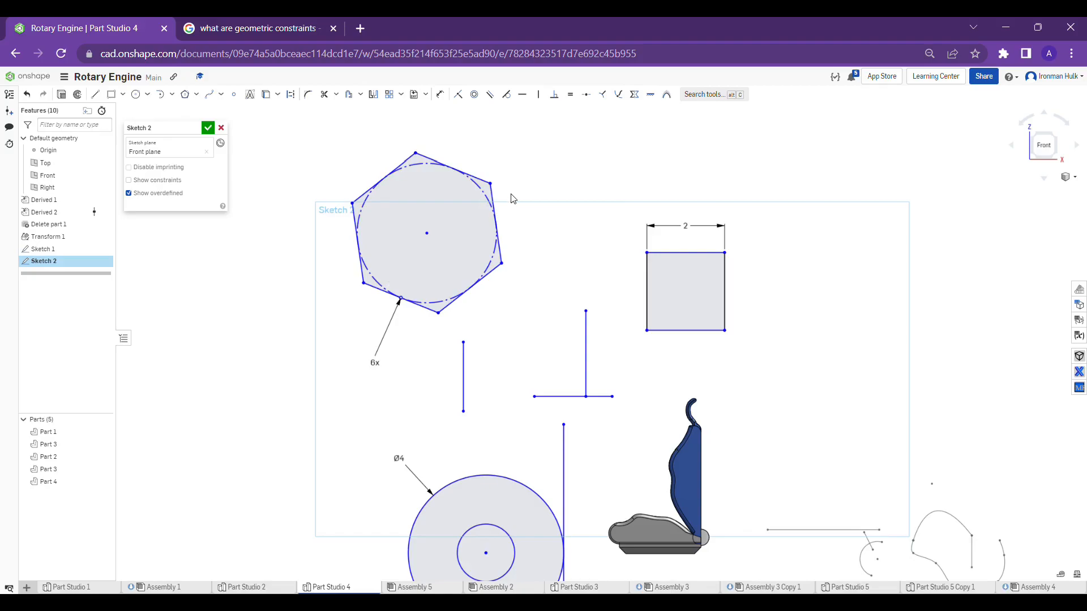
pyautogui.press('d')
pyautogui.click(495, 195)
pyautogui.click(576, 202)
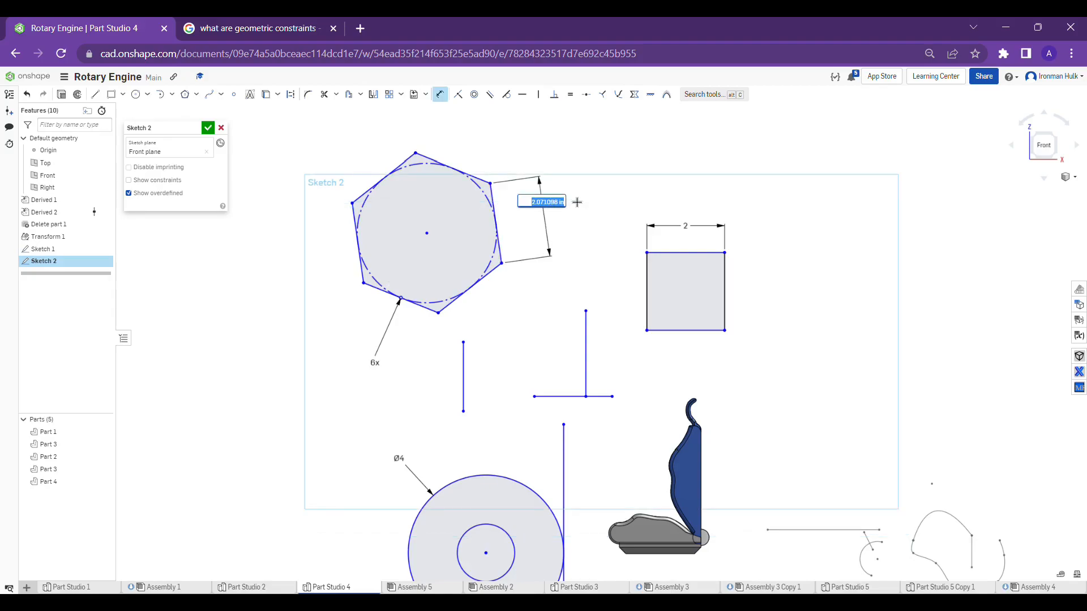
pyautogui.write('2')
pyautogui.press('Return')
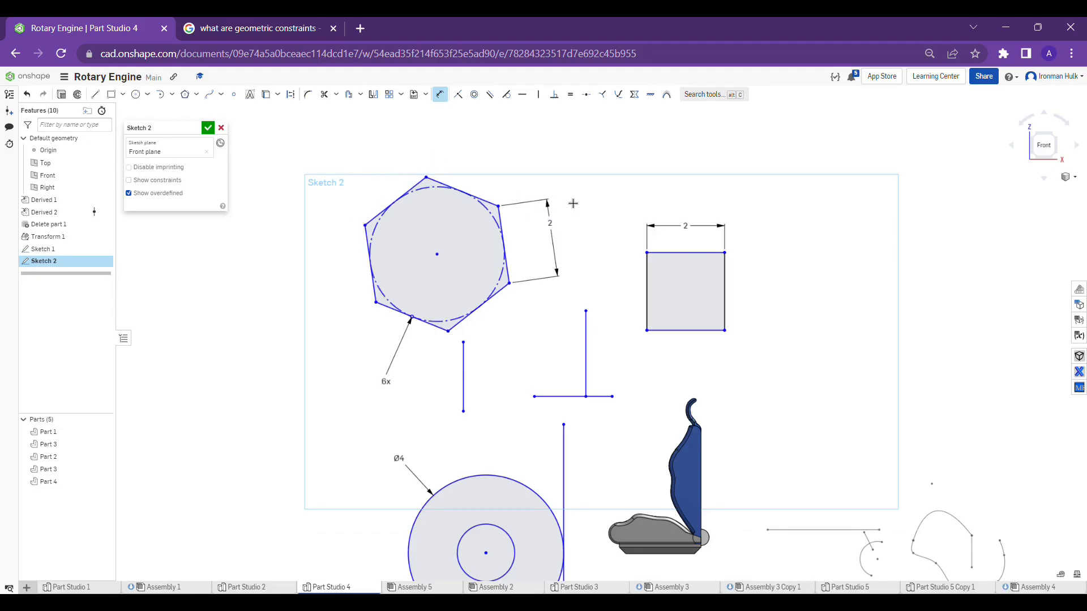
pyautogui.press('Escape')
pyautogui.click(492, 204)
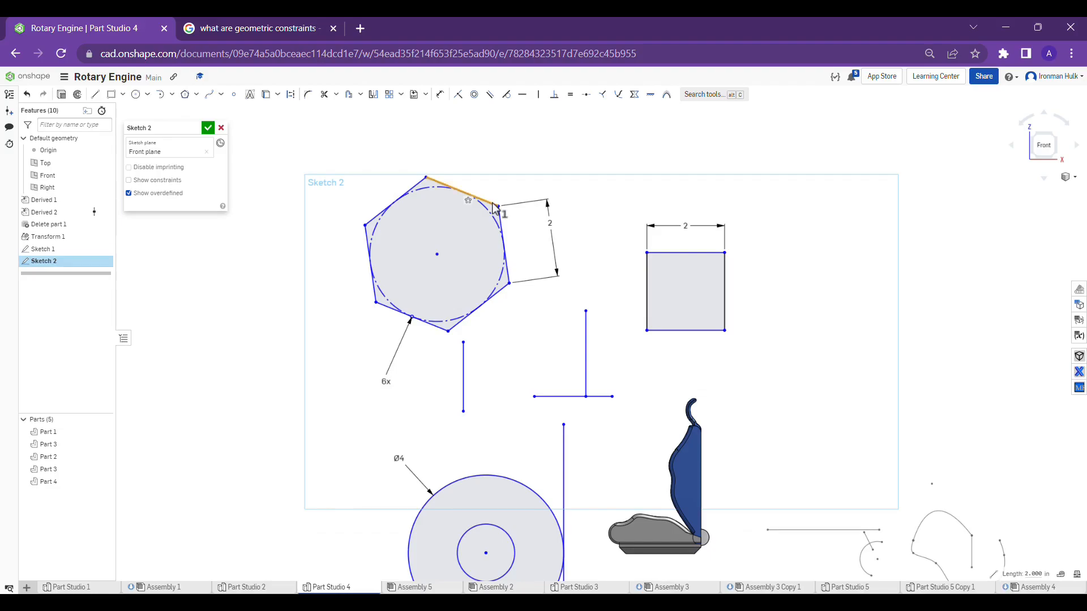
pyautogui.click(505, 177)
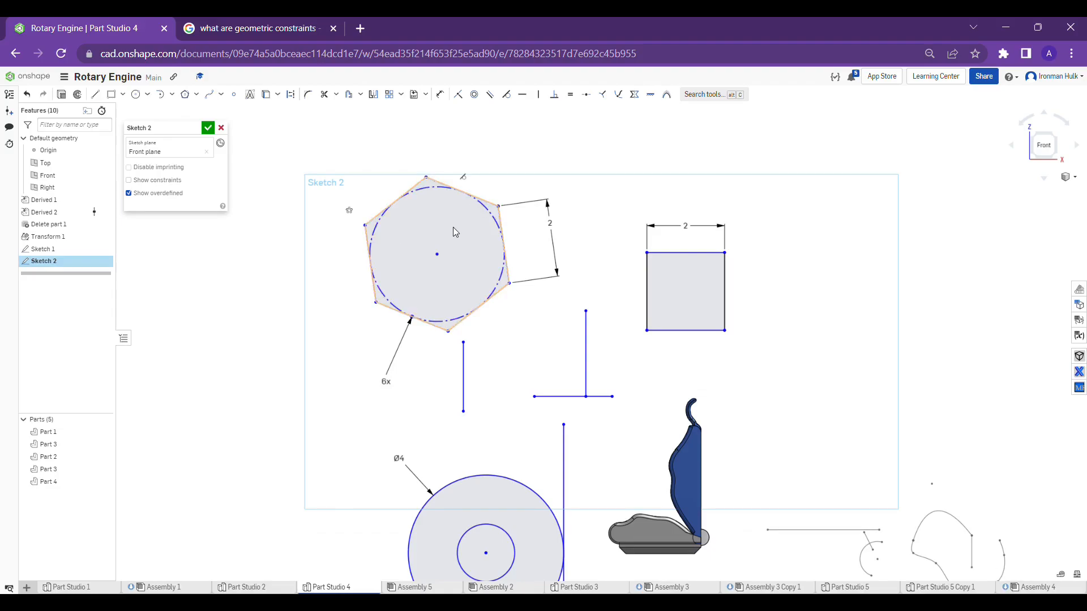
# Sketch a closed irregular hexagon from six connected lines above and to the right of the square, its left side about 2.26 in long
pyautogui.scroll(-3, 449, 223)
pyautogui.scroll(2, 526, 201)
pyautogui.scroll(-2, 439, 182)
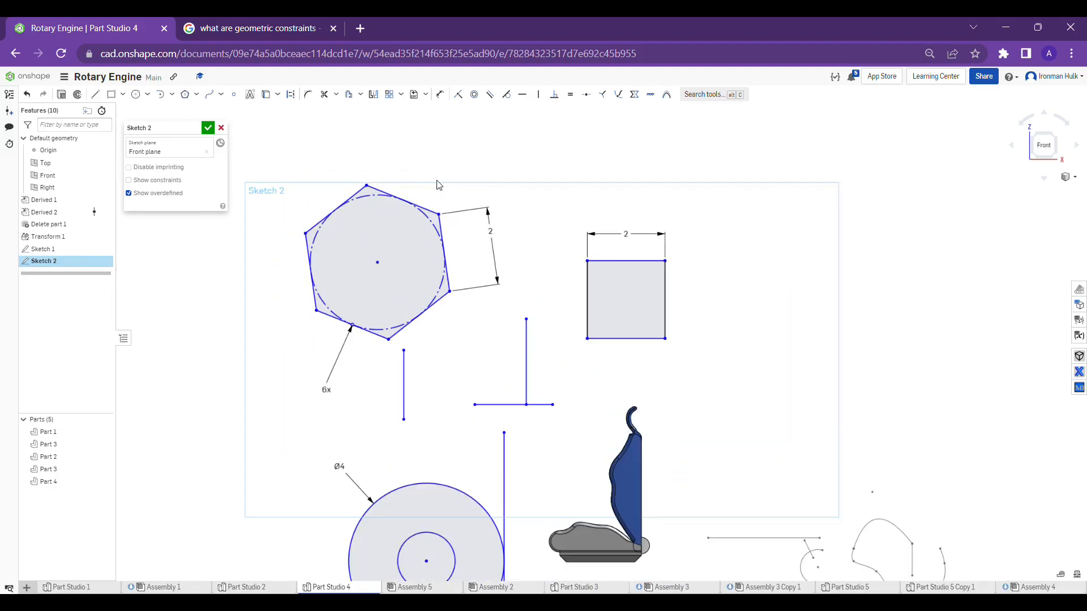
pyautogui.click(94, 94)
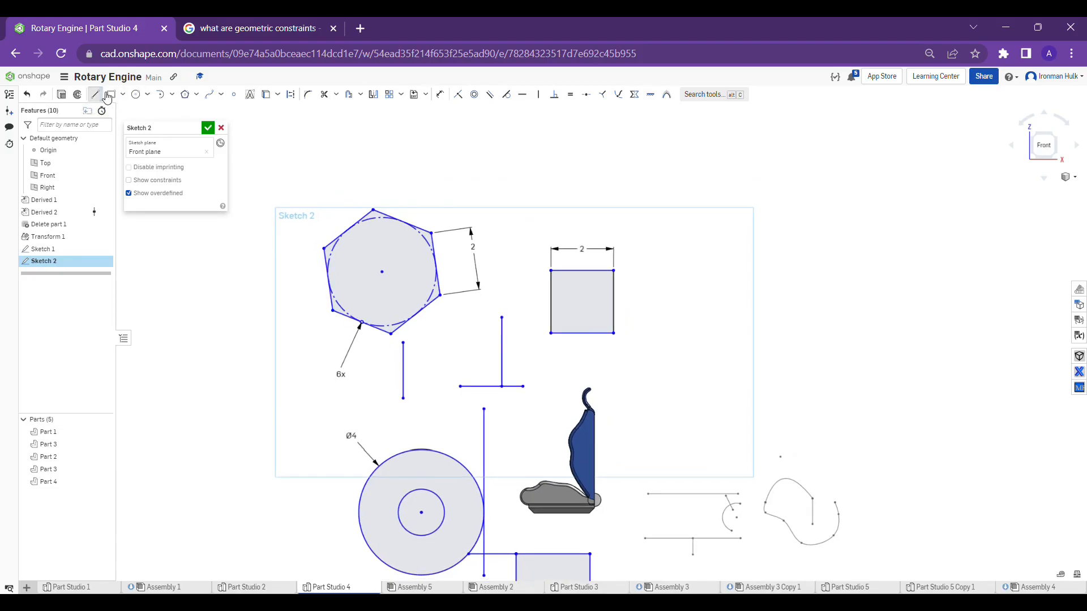
pyautogui.click(639, 178)
pyautogui.click(633, 249)
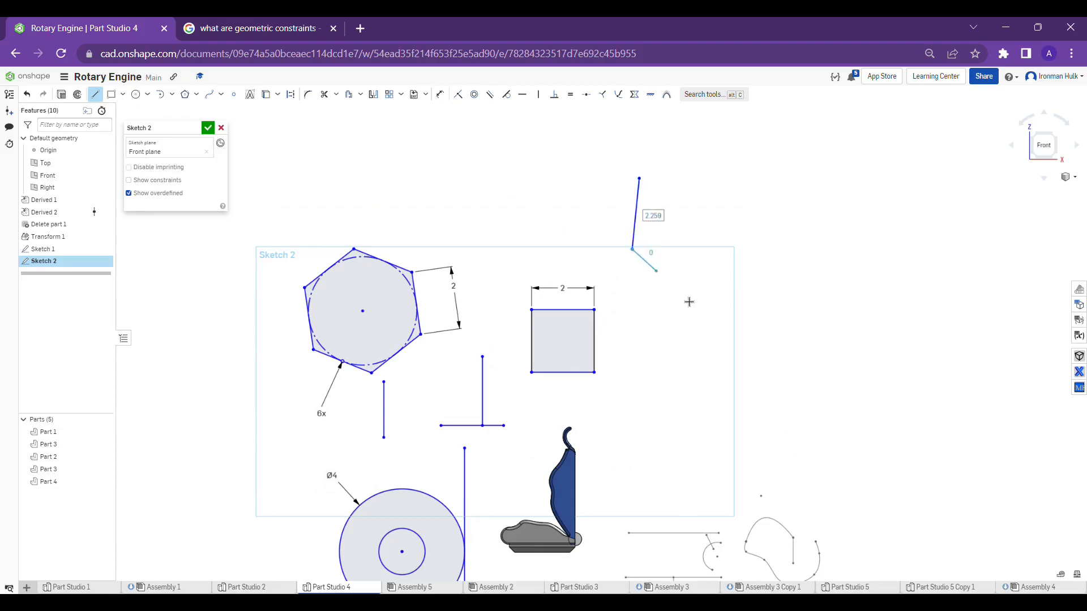
pyautogui.click(696, 306)
pyautogui.click(790, 280)
pyautogui.click(804, 194)
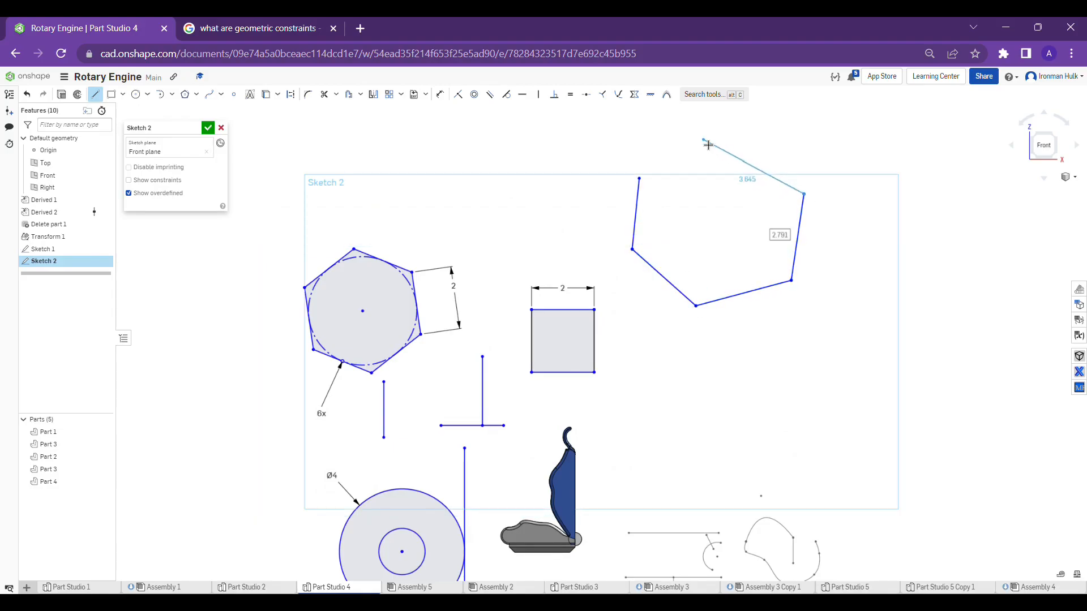
pyautogui.click(703, 139)
pyautogui.click(639, 178)
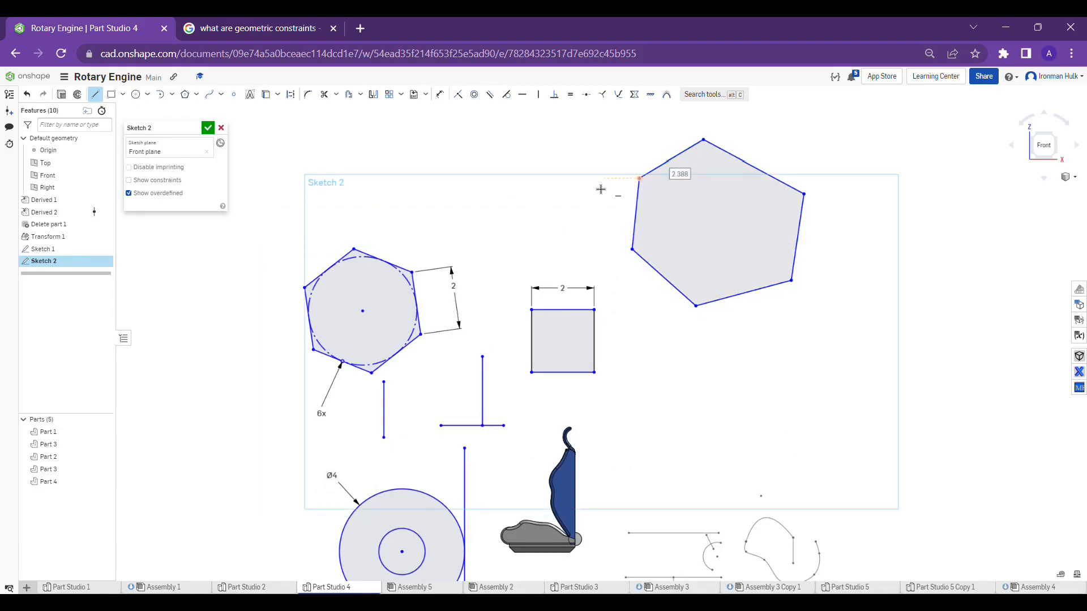
pyautogui.press('Escape')
# Dimension the upper-left side of the irregular hexagon to 2 in
pyautogui.moveTo(608, 186); pyautogui.dragTo(583, 240, button='middle')
pyautogui.press('d')
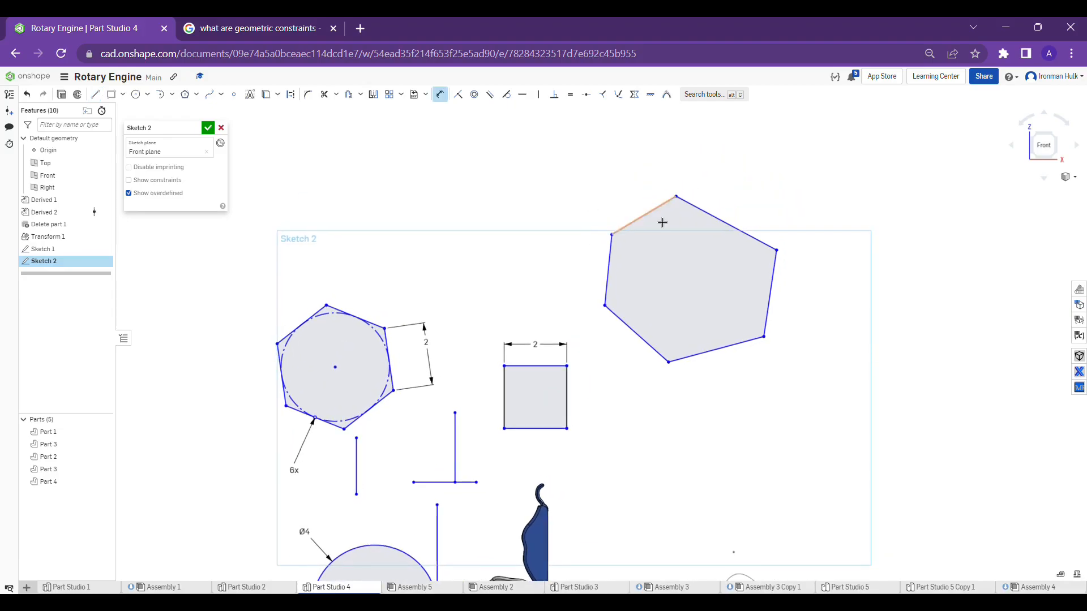
pyautogui.click(663, 222)
pyautogui.click(620, 187)
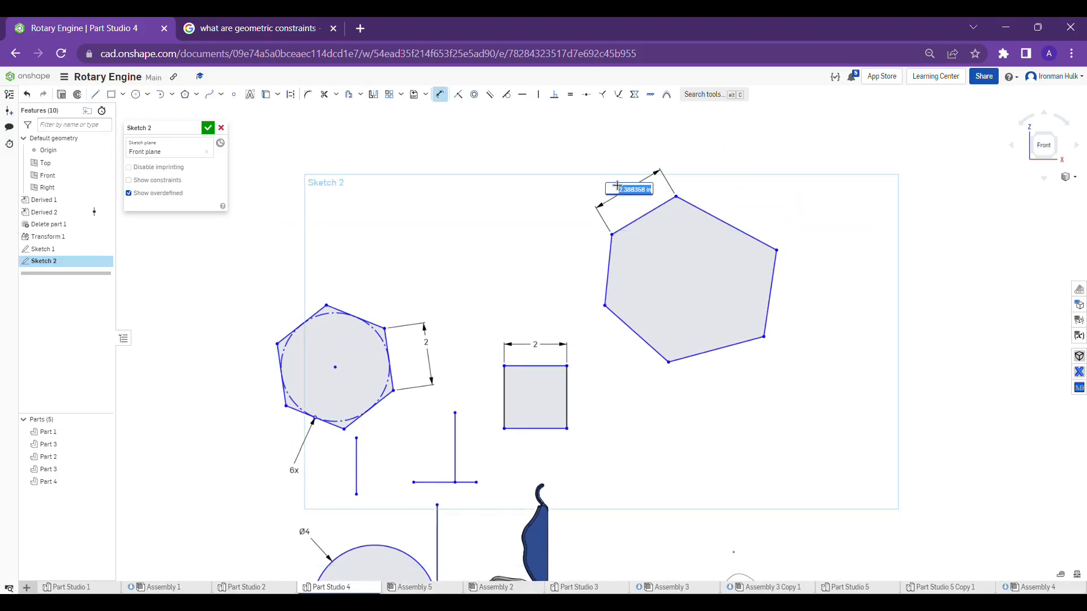
pyautogui.write('2')
pyautogui.press('Return')
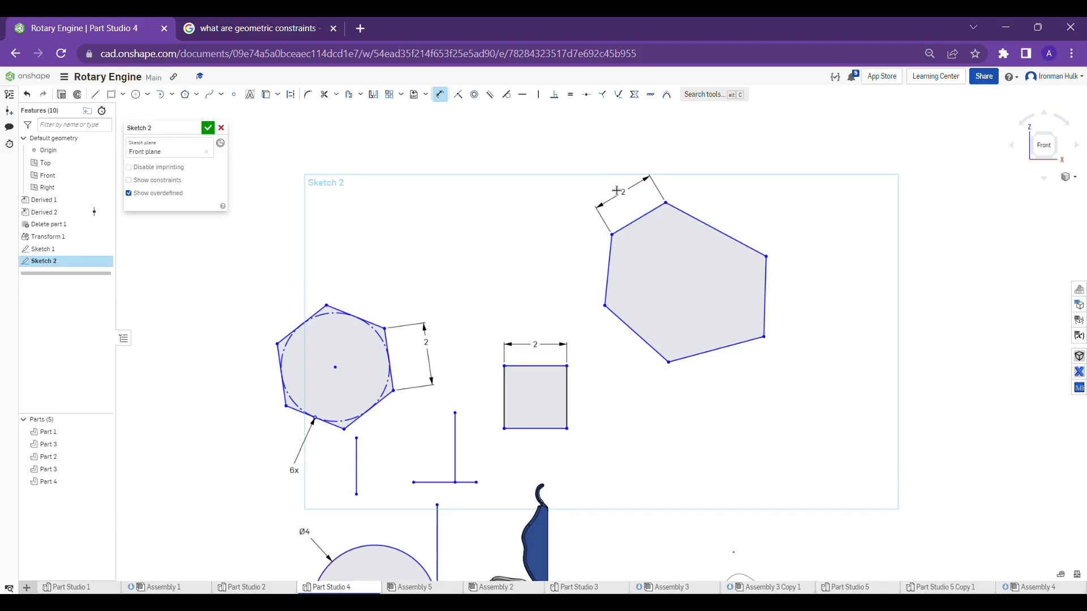
pyautogui.press('Escape')
# Apply equal constraints between the irregular hexagon's upper-left and left sides, and between its lower-left and lower-right sides
pyautogui.click(569, 95)
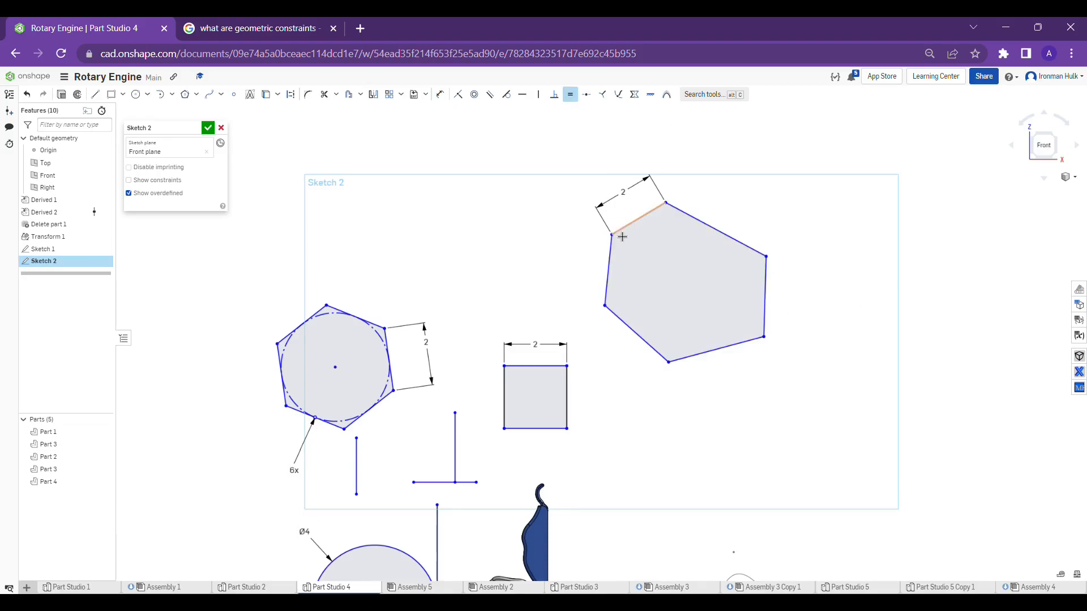
pyautogui.click(628, 225)
pyautogui.click(609, 275)
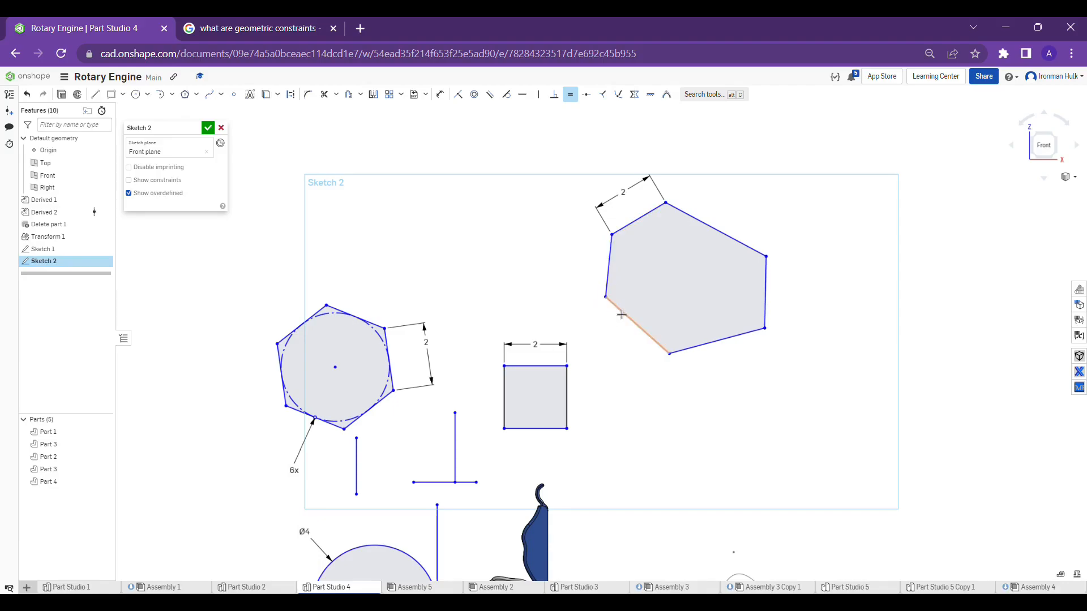
pyautogui.click(622, 311)
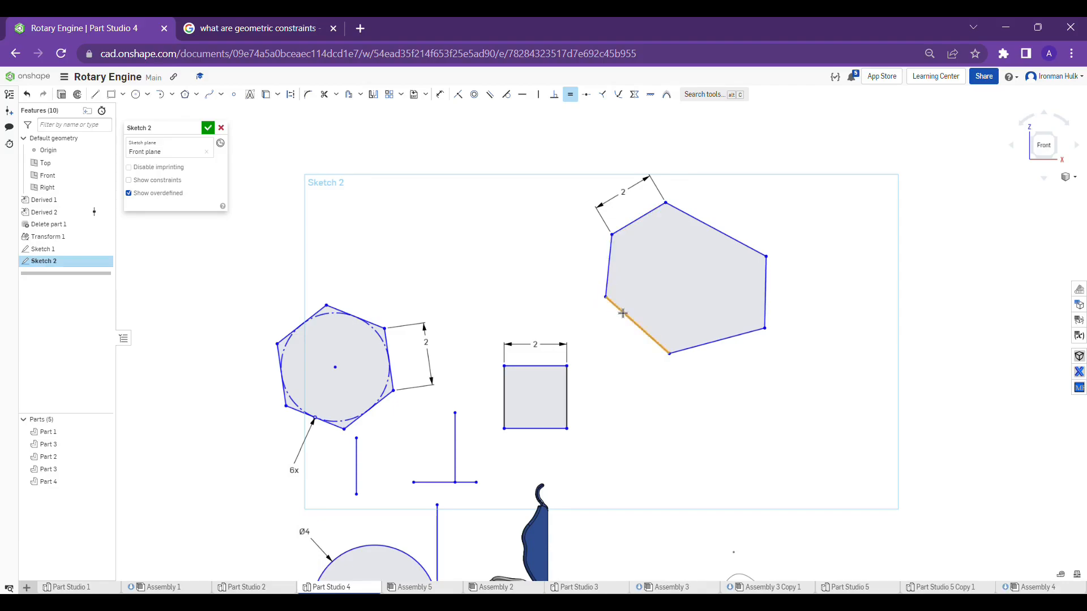
pyautogui.click(686, 350)
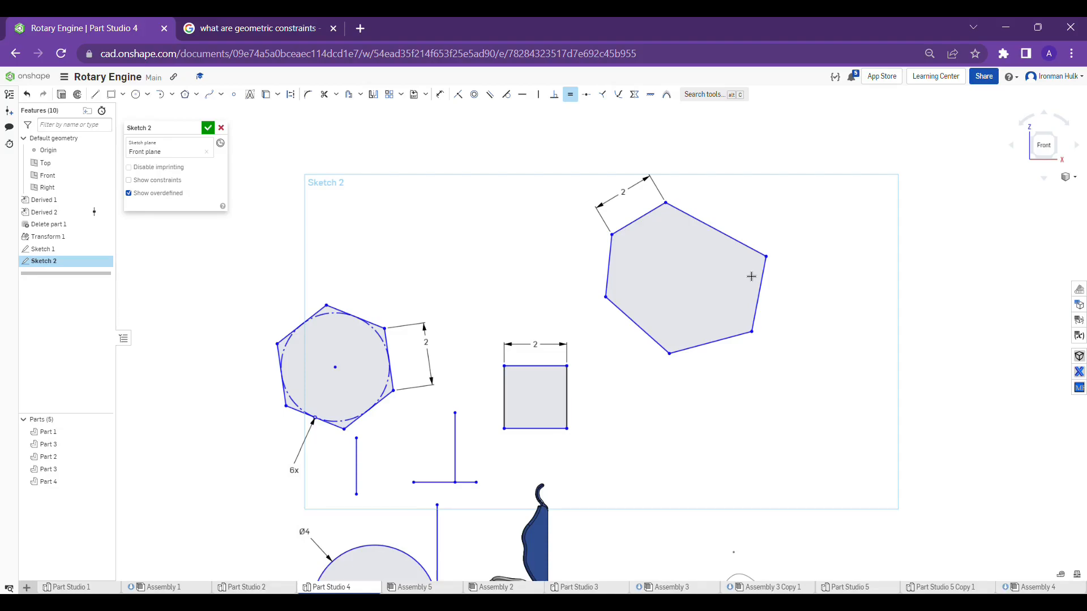
# Make the irregular hexagon's upper-right, right and lower-left sides equal to its dimensioned 2 in upper-left side
pyautogui.click(643, 219)
pyautogui.click(689, 215)
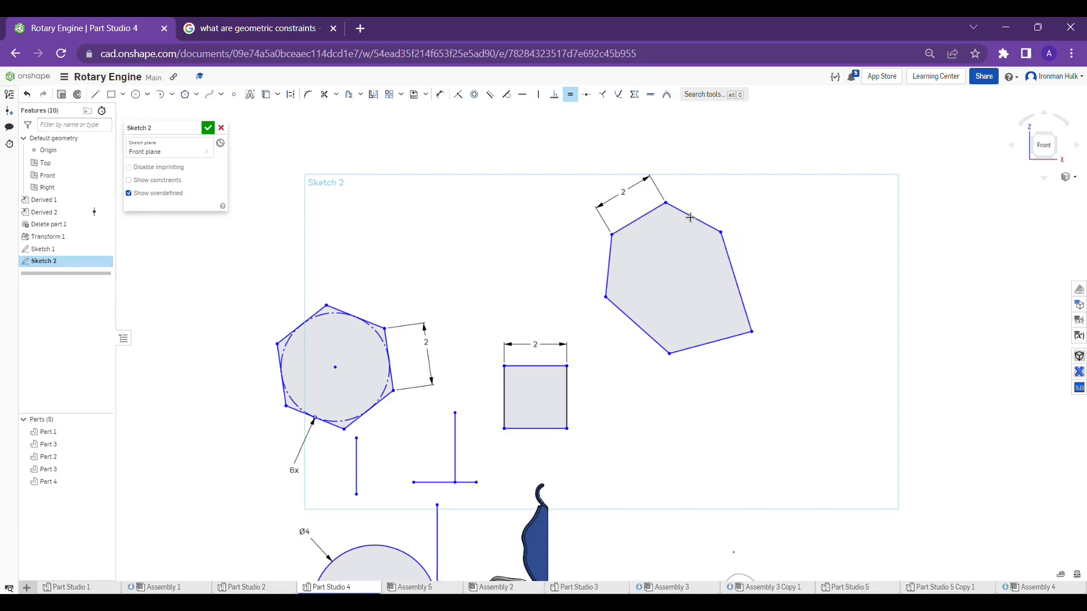
pyautogui.click(658, 216)
pyautogui.click(724, 247)
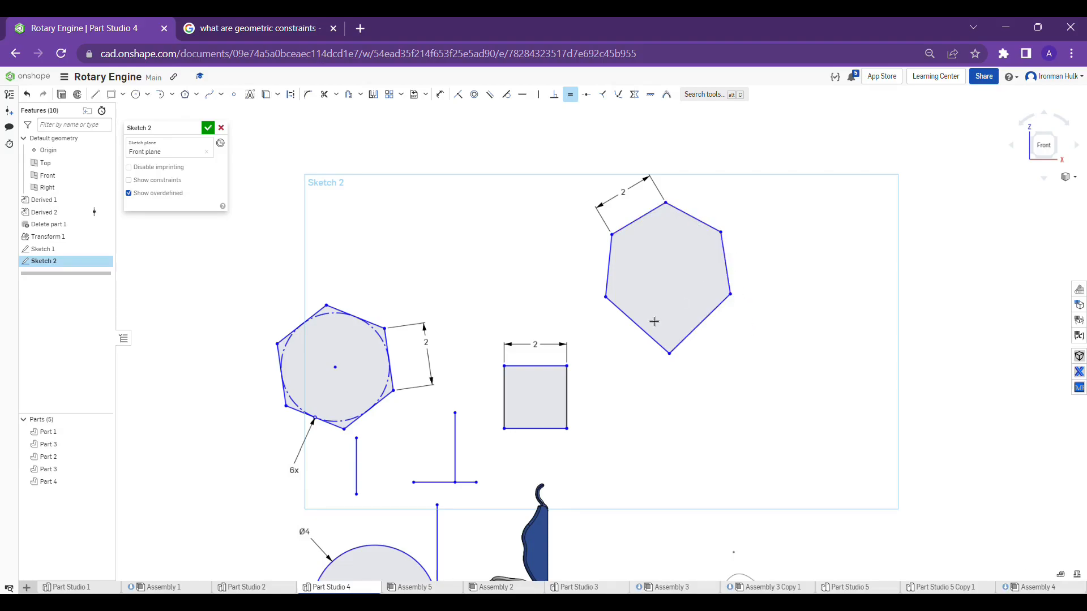
pyautogui.click(637, 219)
pyautogui.click(637, 323)
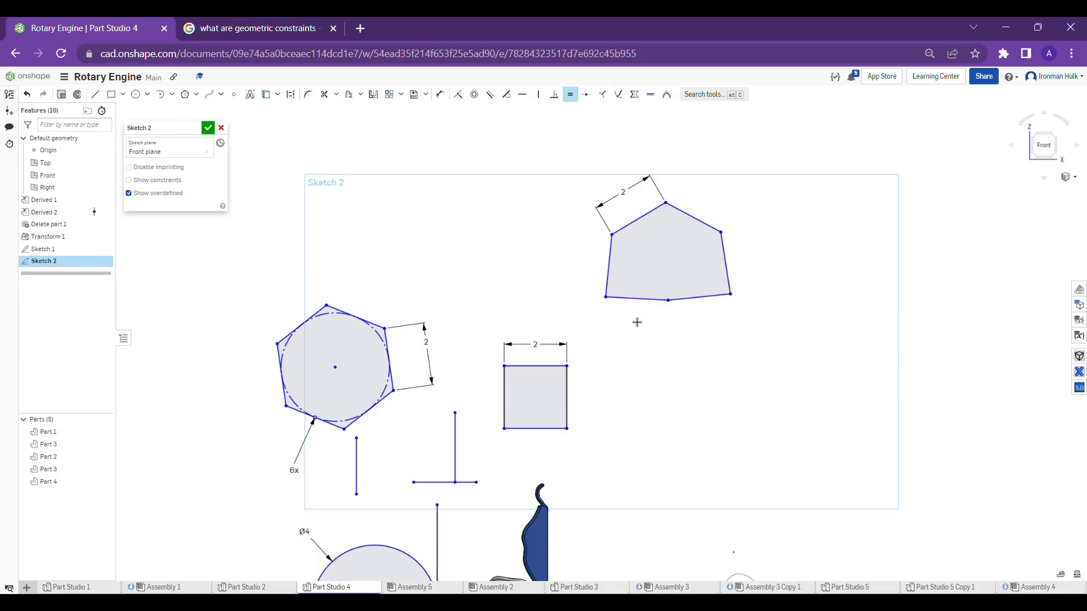
pyautogui.click(615, 264)
pyautogui.click(635, 230)
pyautogui.press('Escape')
# Try a midpoint constraint between the short horizontal line and the vertical line standing on it
pyautogui.scroll(-3, 583, 139)
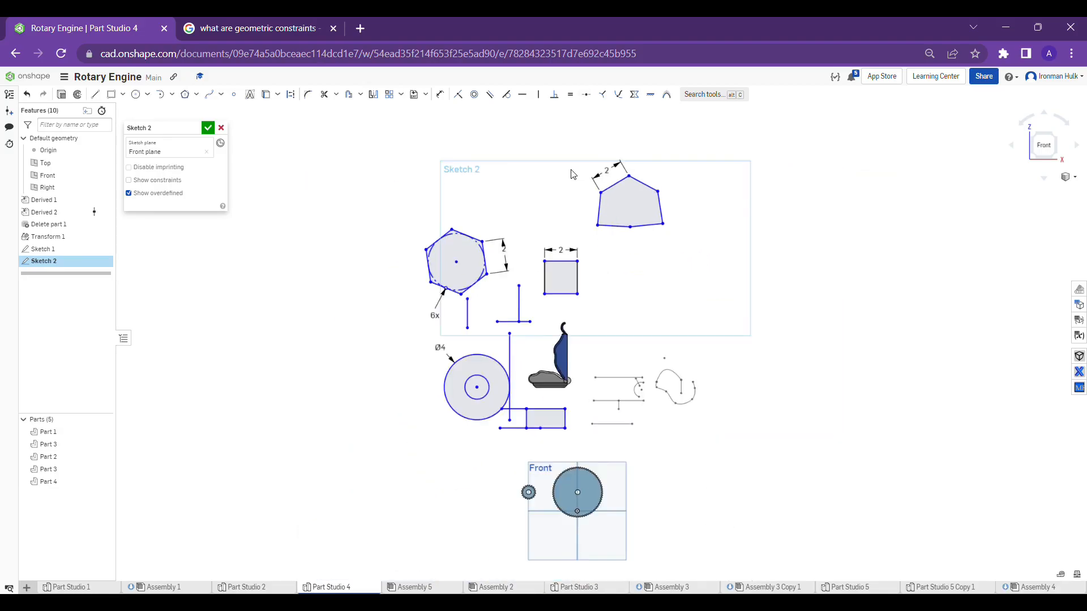
pyautogui.scroll(3, 497, 320)
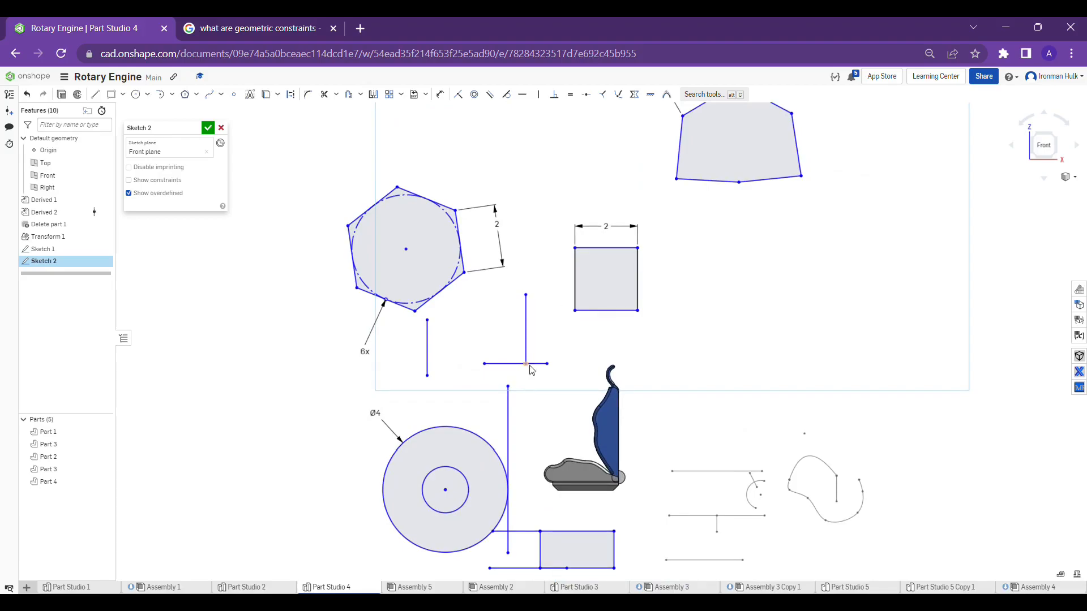
pyautogui.scroll(5, 528, 369)
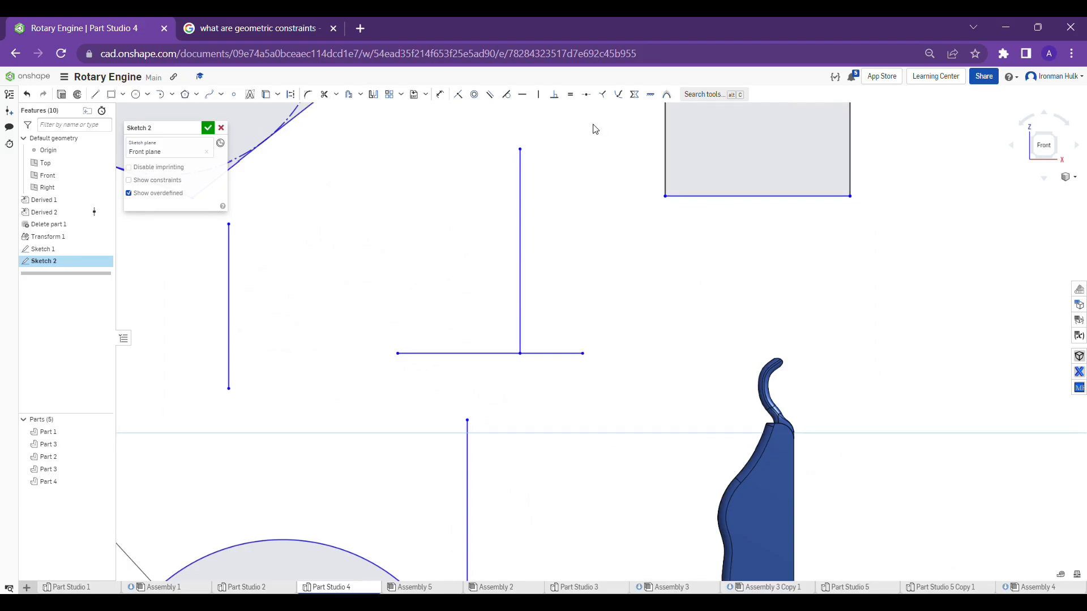
pyautogui.click(587, 96)
pyautogui.click(524, 182)
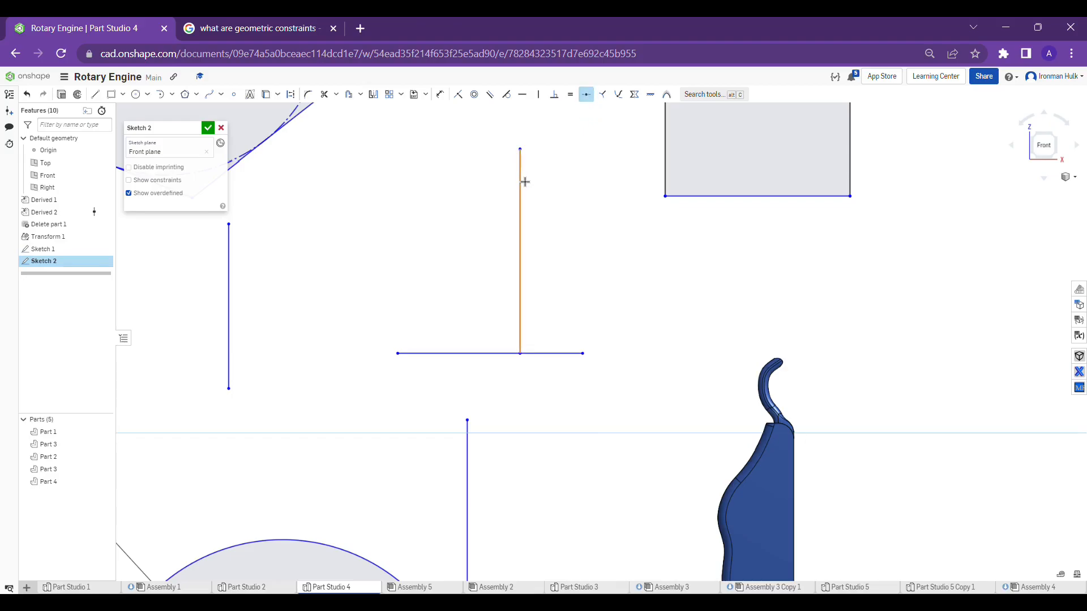
pyautogui.click(493, 356)
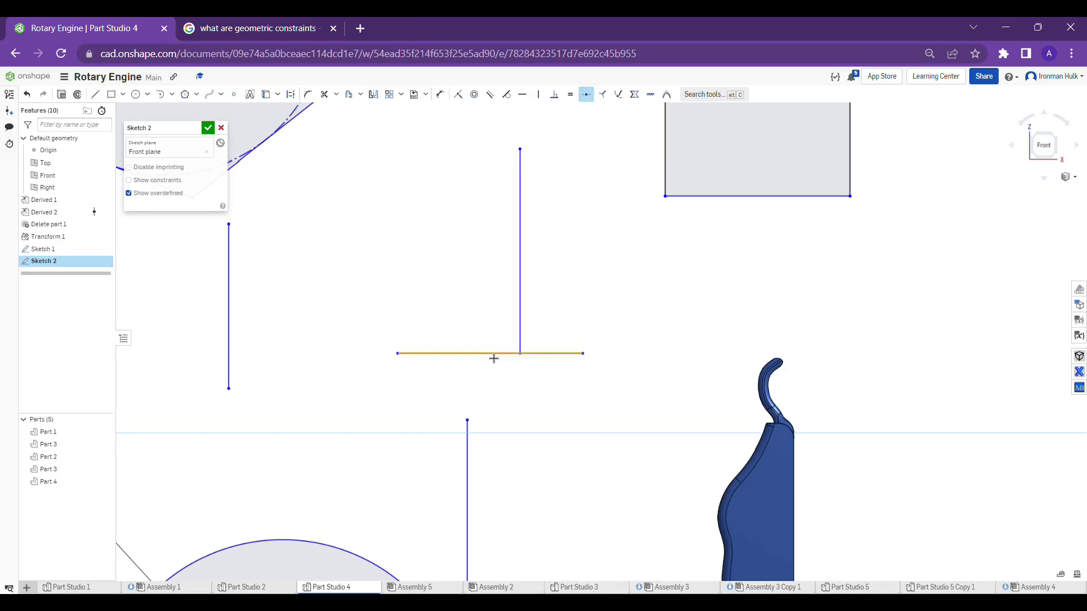
pyautogui.click(526, 324)
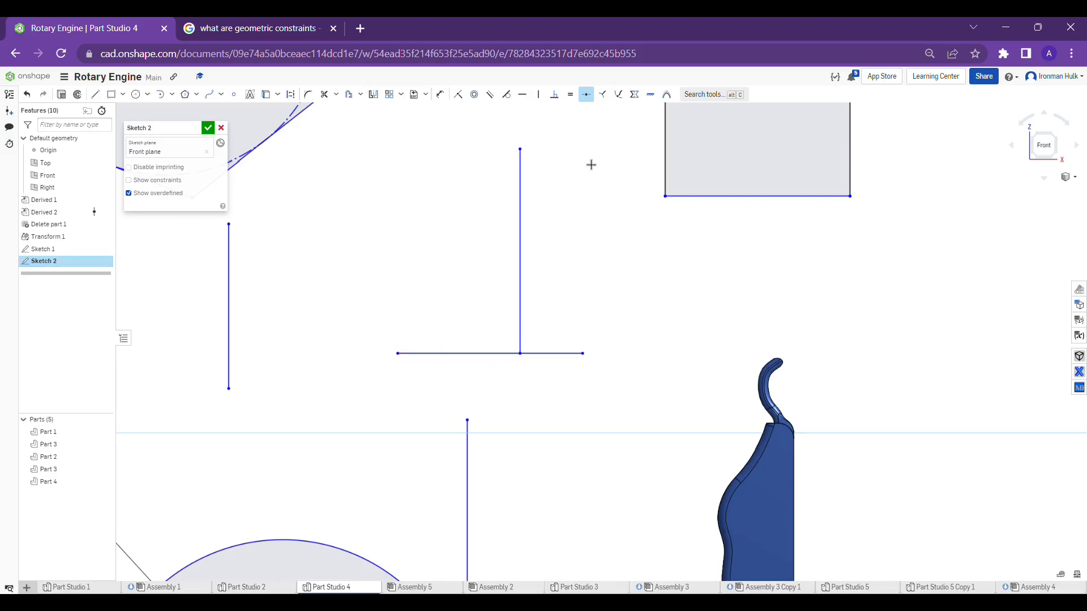
pyautogui.click(591, 100)
# Apply a midpoint constraint between the upper endpoint of the circle's vertical tangent line and the short horizontal line above it
pyautogui.scroll(-5, 450, 467)
pyautogui.scroll(3, 442, 374)
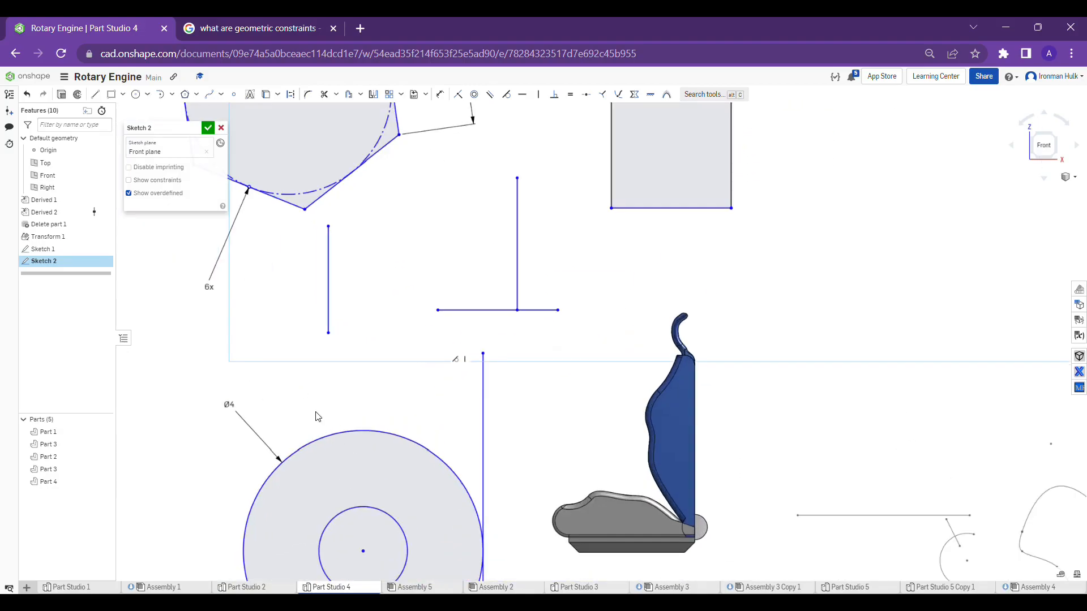
pyautogui.scroll(1, 440, 328)
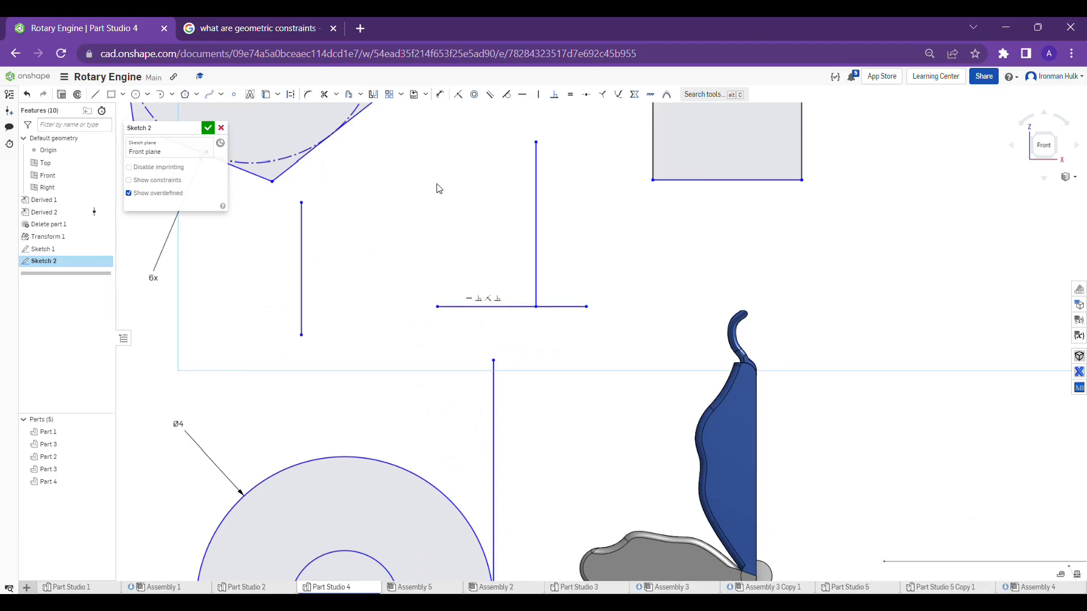
pyautogui.click(591, 97)
pyautogui.click(494, 360)
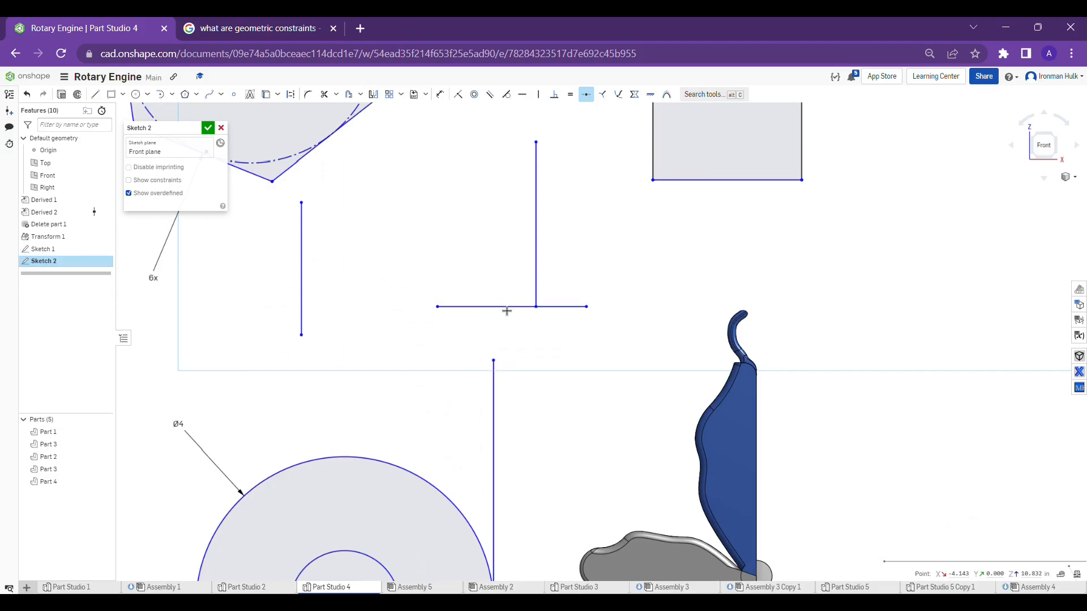
pyautogui.click(503, 307)
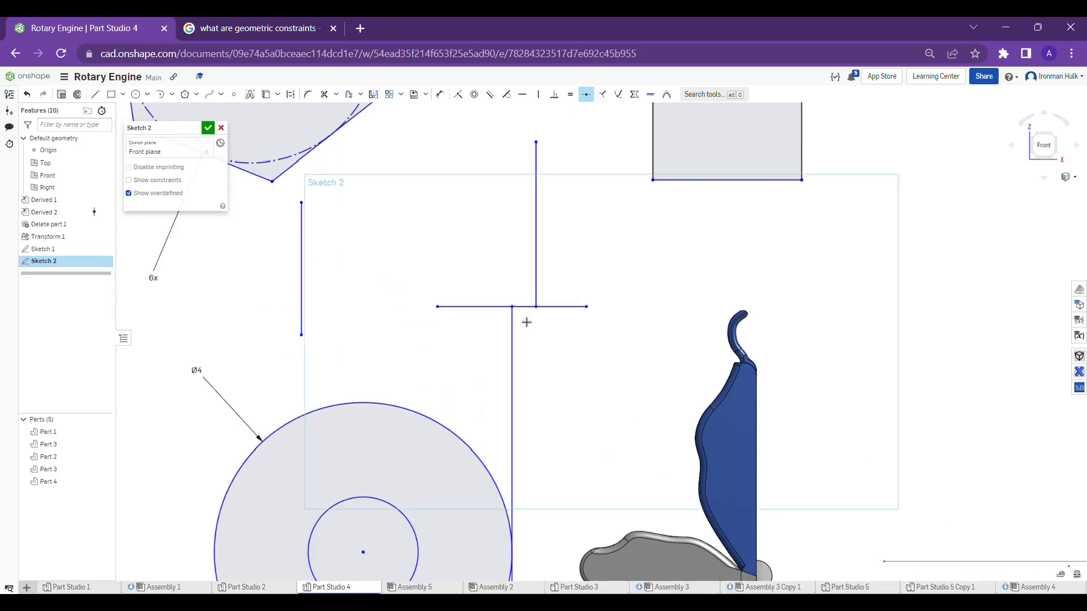
pyautogui.scroll(3, 526, 320)
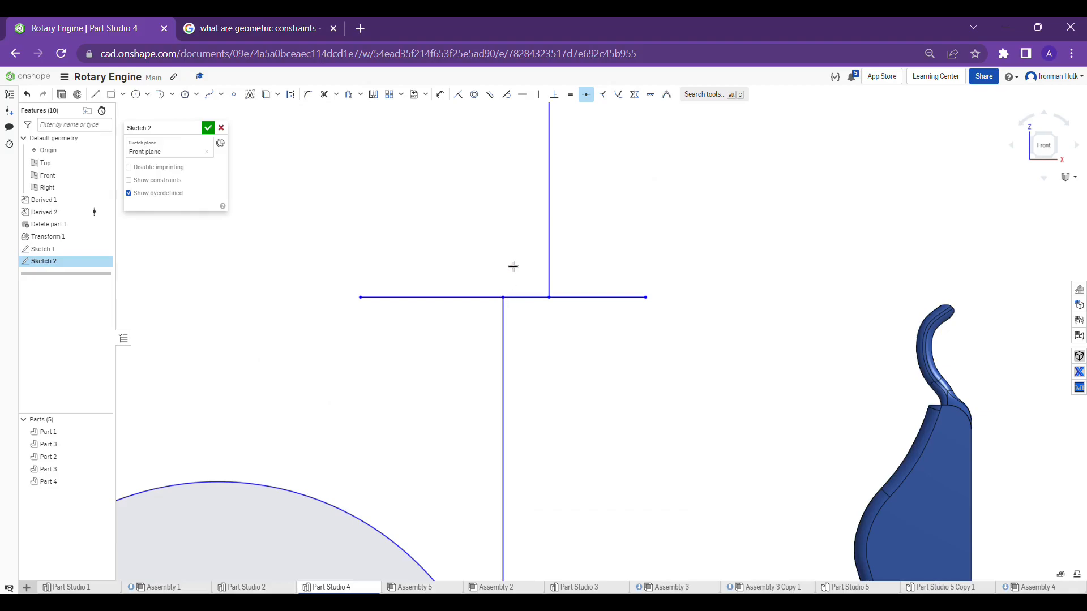
pyautogui.press('Escape')
# Sketch a slanted line about 1.78 in long to the upper left of the 4 in circle
pyautogui.scroll(-4, 471, 308)
pyautogui.scroll(-3, 538, 278)
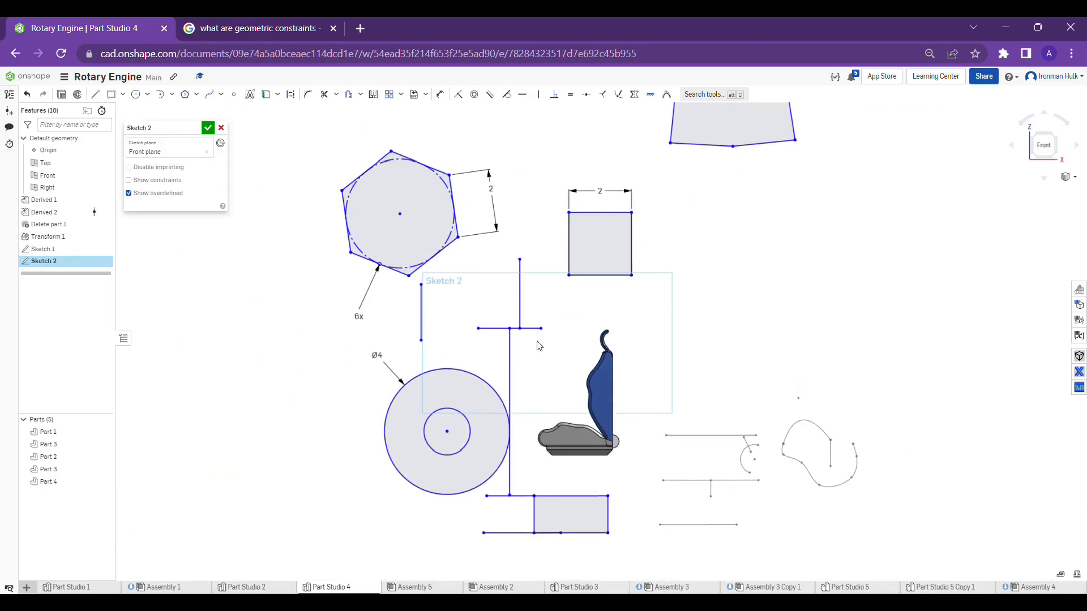
pyautogui.scroll(3, 536, 306)
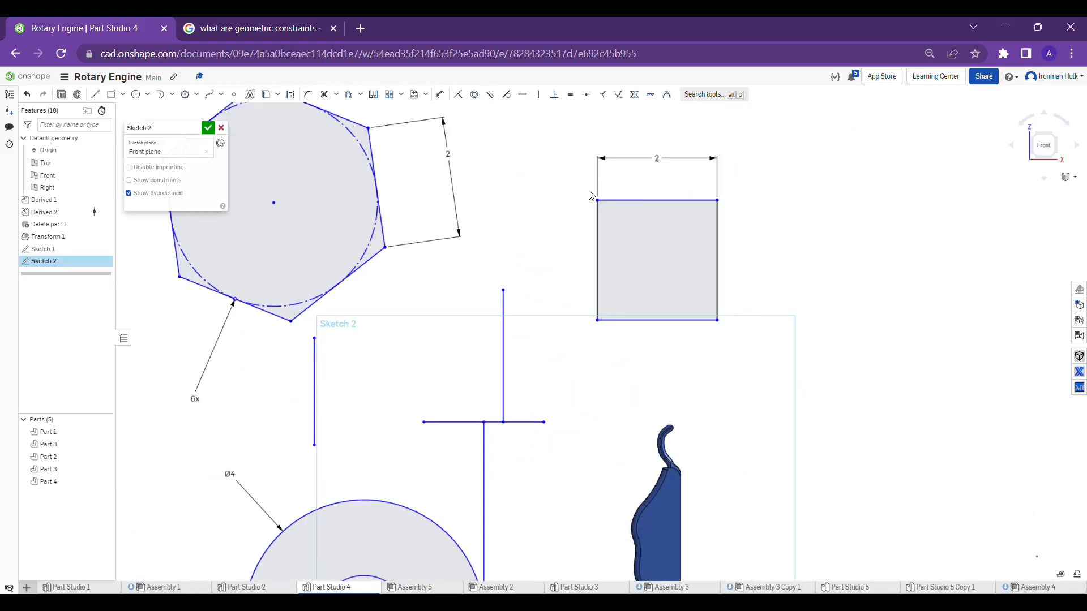
pyautogui.scroll(-2, 587, 180)
pyautogui.scroll(-1, 580, 173)
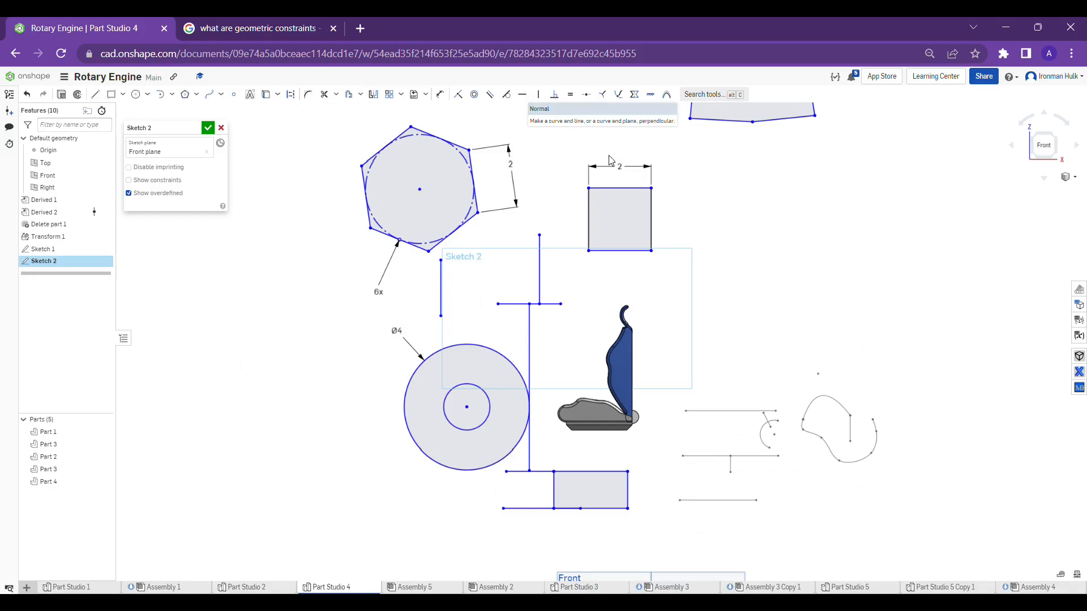
pyautogui.click(95, 93)
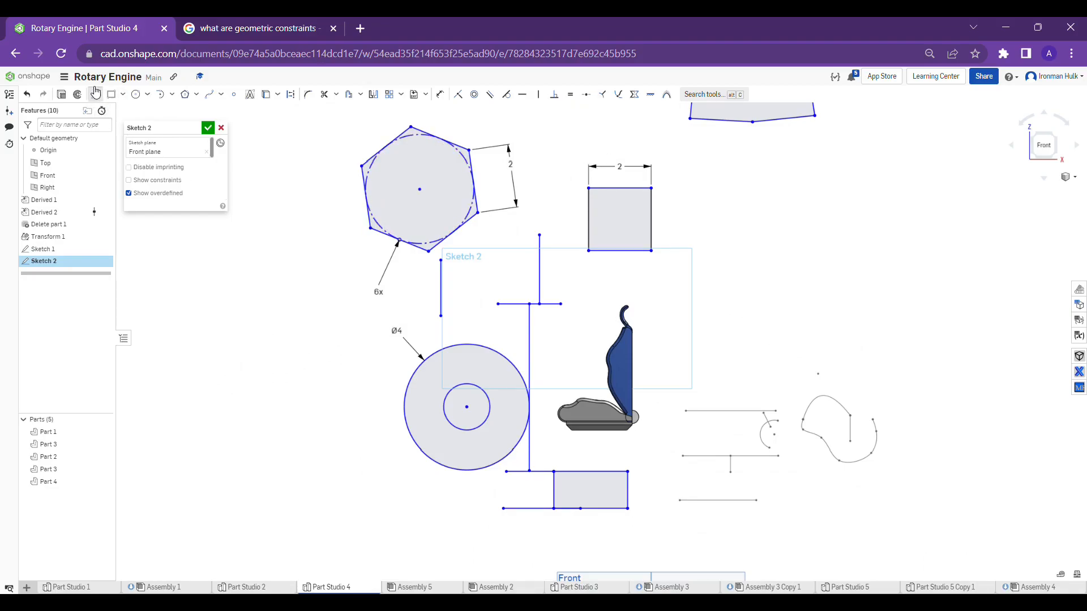
pyautogui.scroll(3, 447, 357)
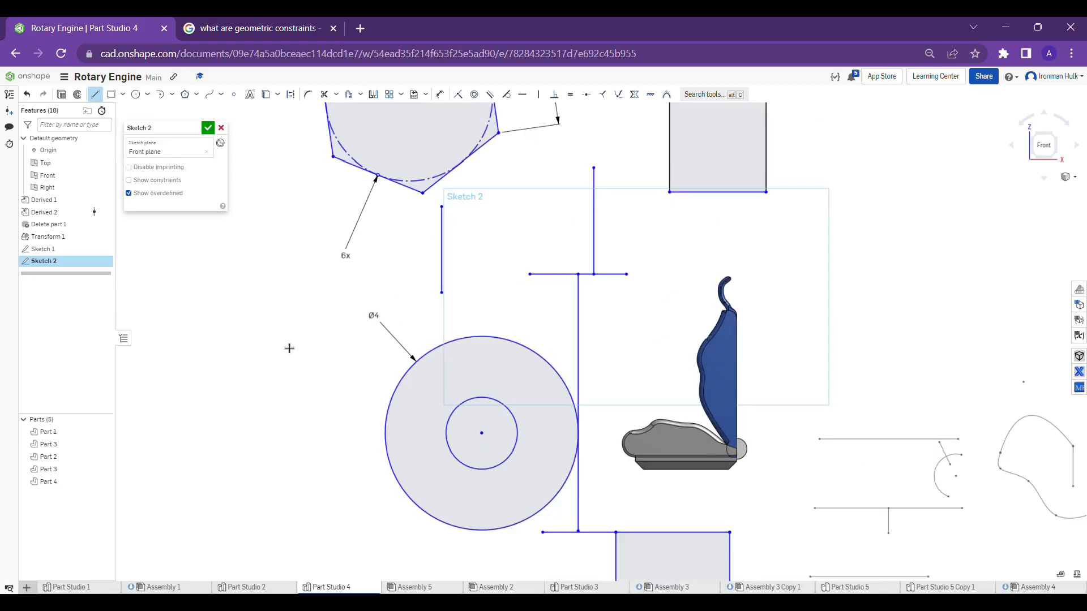
pyautogui.click(284, 324)
pyautogui.click(360, 362)
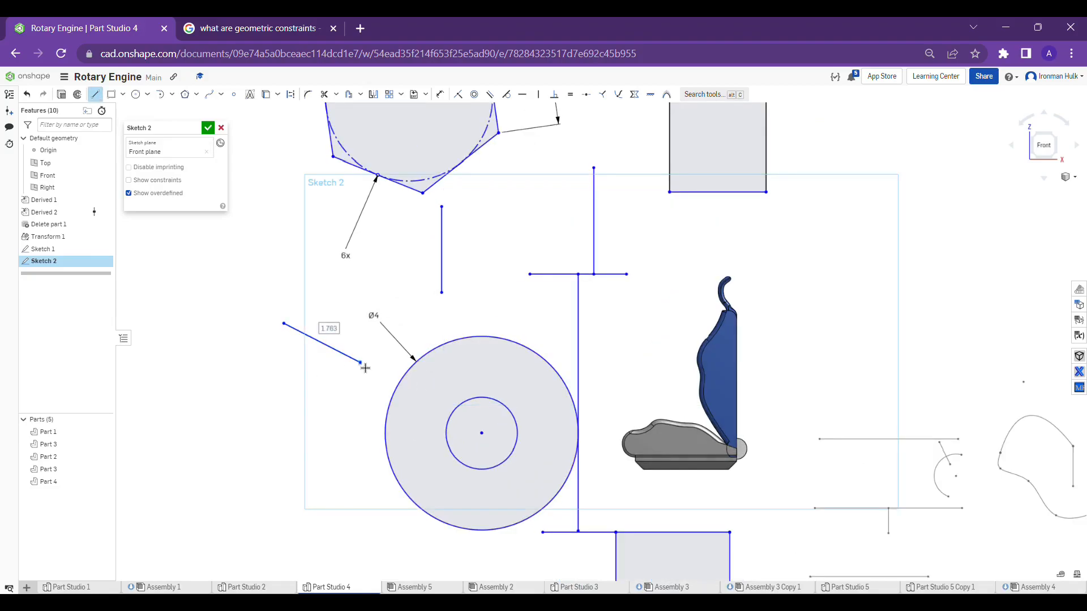
pyautogui.press('Escape')
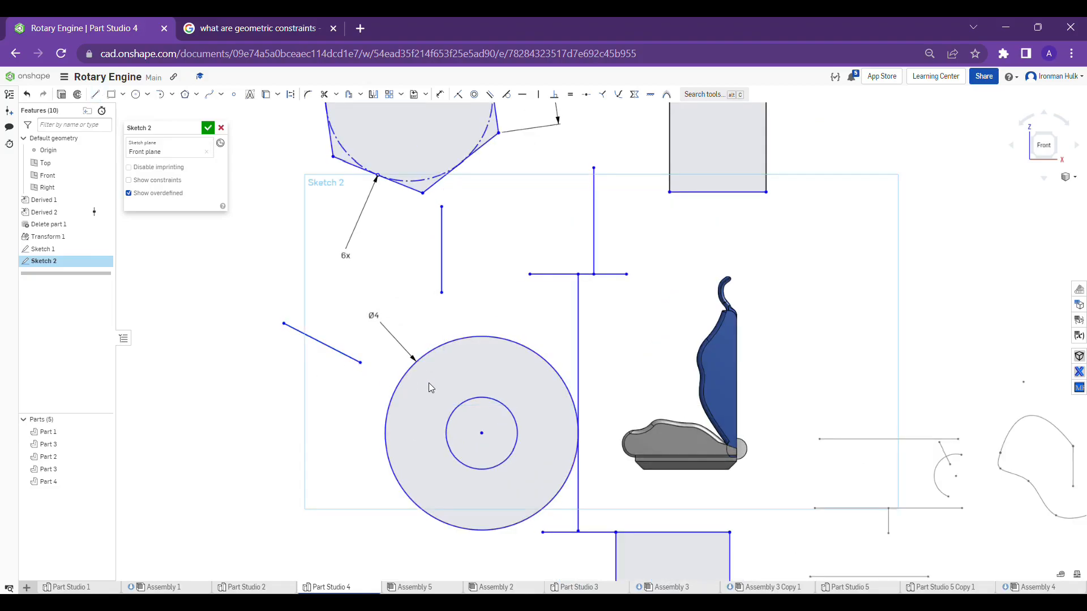
# Apply a normal constraint between the slanted line and the outer circle, and move the line's lower end inside that circle
pyautogui.click(334, 347)
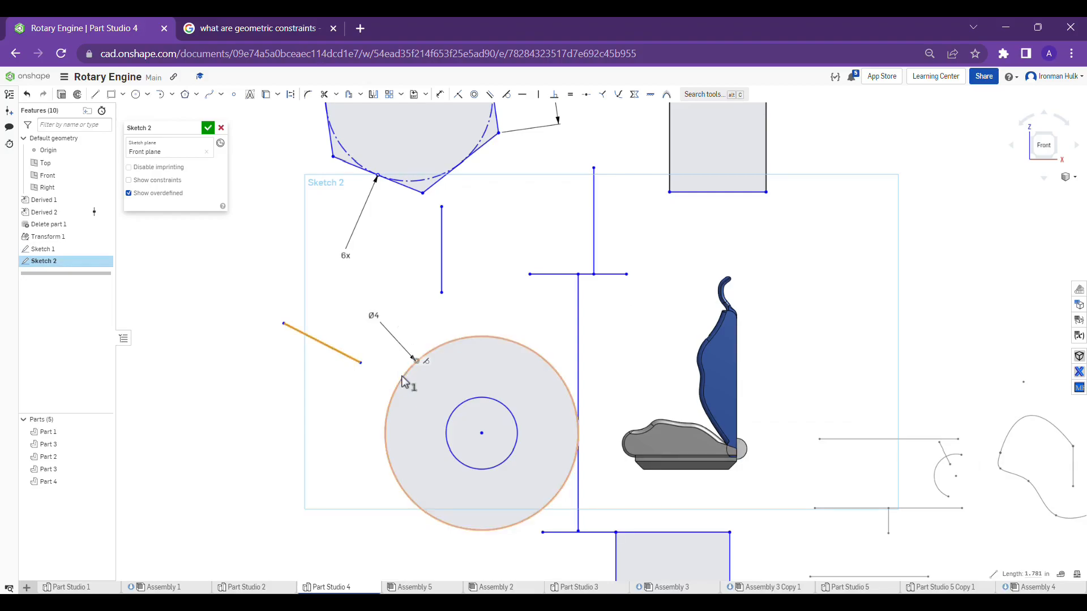
pyautogui.click(402, 377)
pyautogui.click(607, 91)
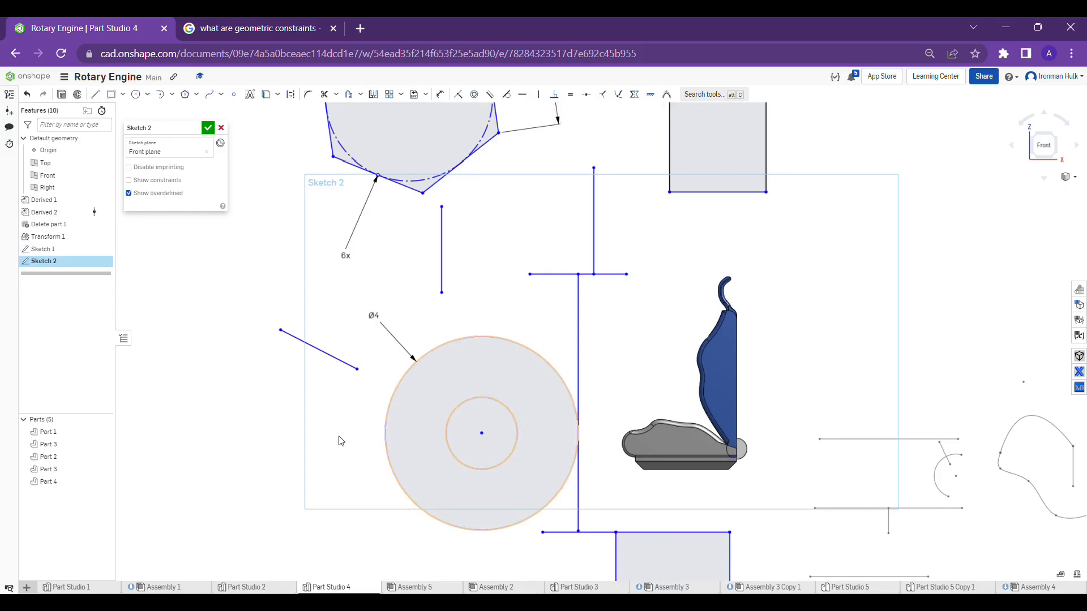
pyautogui.moveTo(358, 370); pyautogui.dragTo(496, 374)
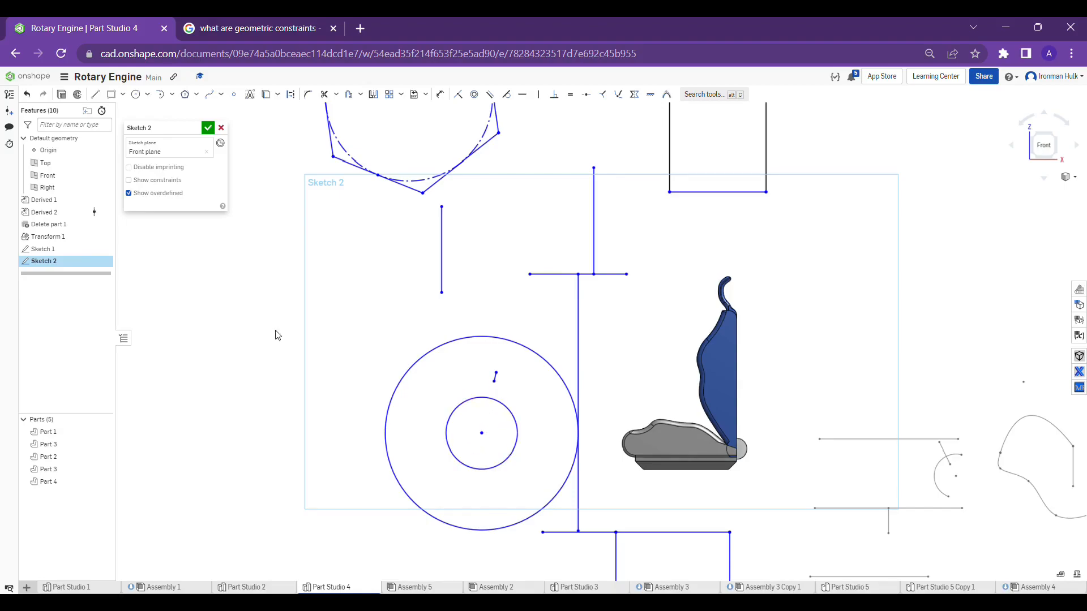
# Sketch a vertical line about 3.18 in long from above the outer circle down into the inner circle
pyautogui.click(94, 95)
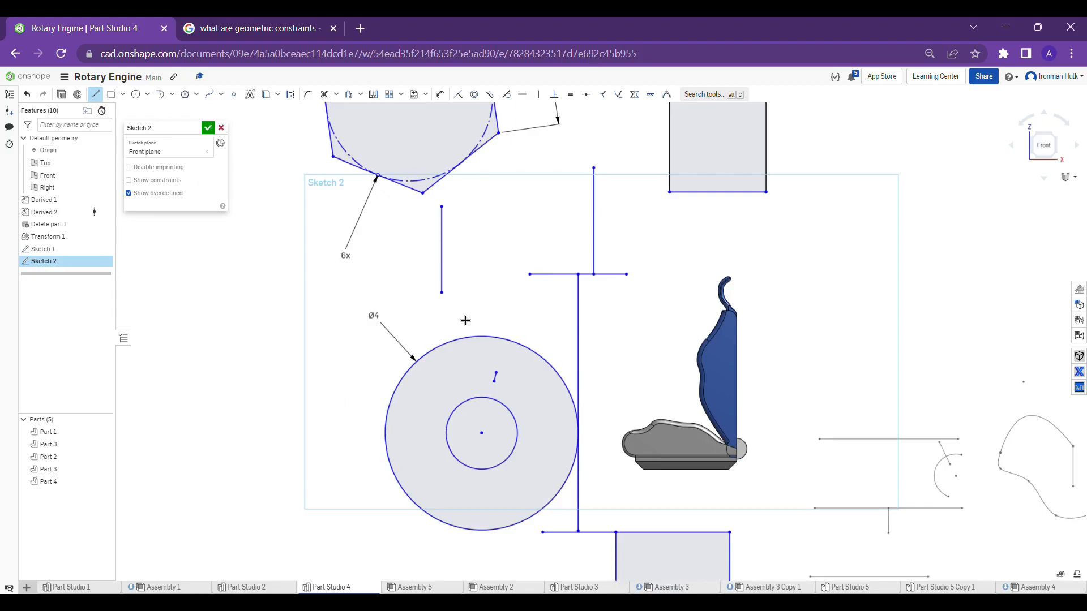
pyautogui.click(460, 276)
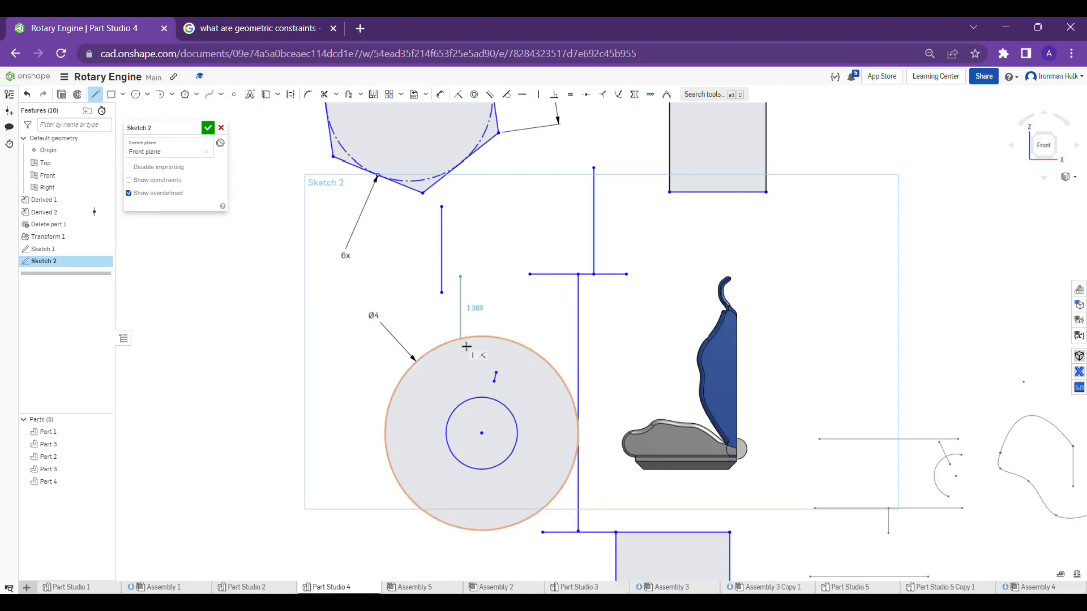
pyautogui.click(467, 434)
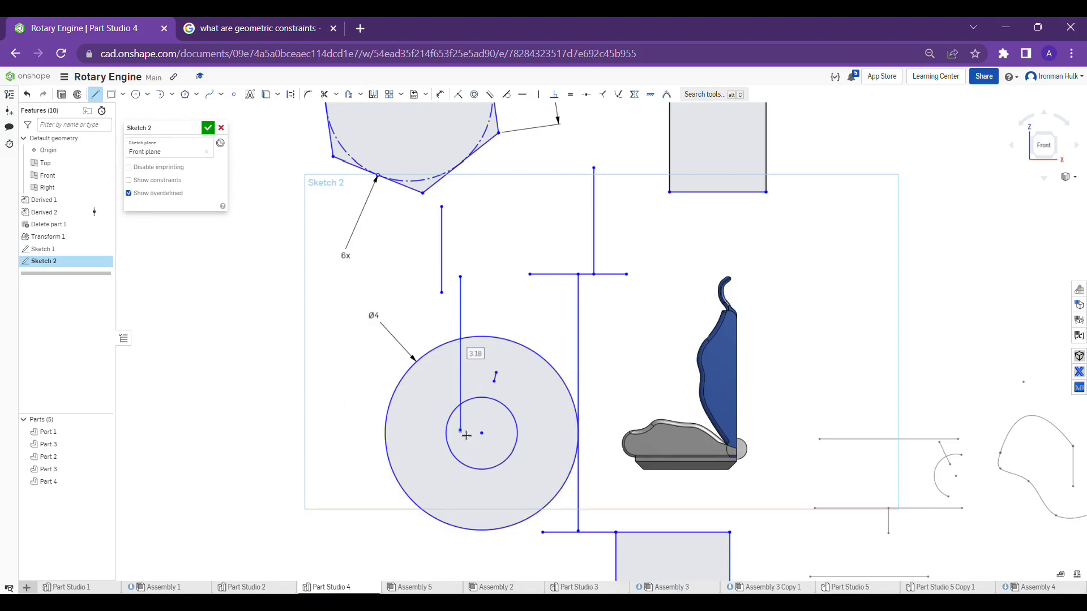
pyautogui.press('Escape')
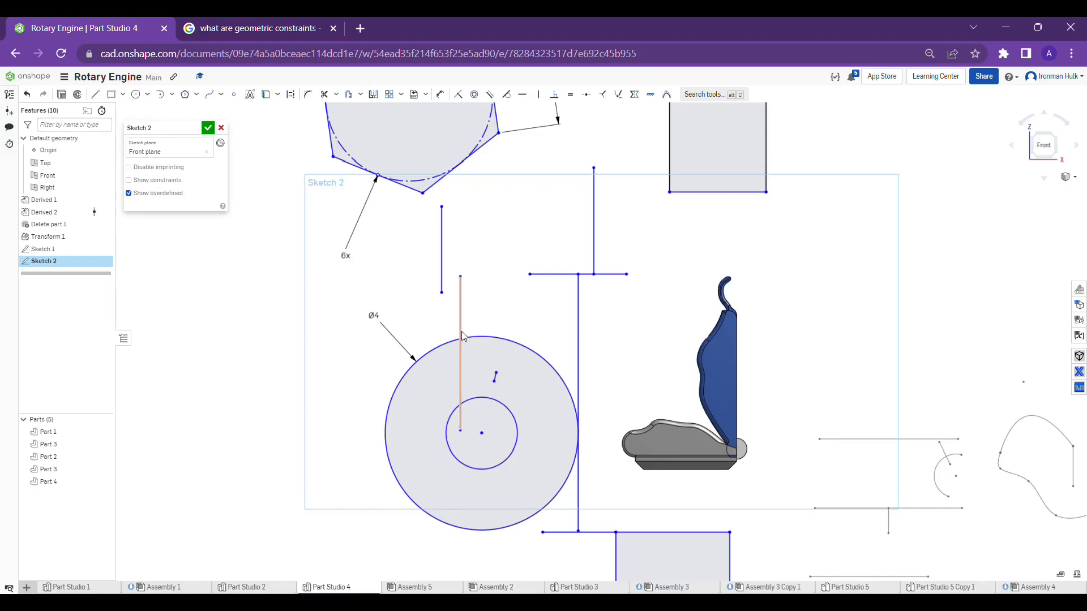
# Apply a normal constraint between the vertical line over the 4 in circle and that outer circle
pyautogui.click(460, 298)
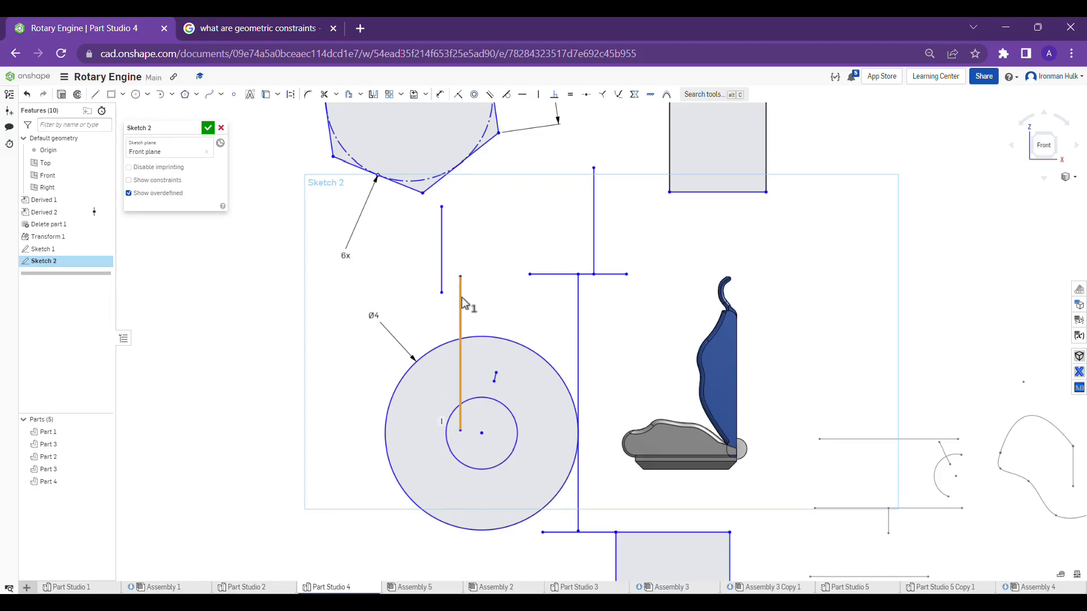
pyautogui.click(508, 340)
pyautogui.click(605, 94)
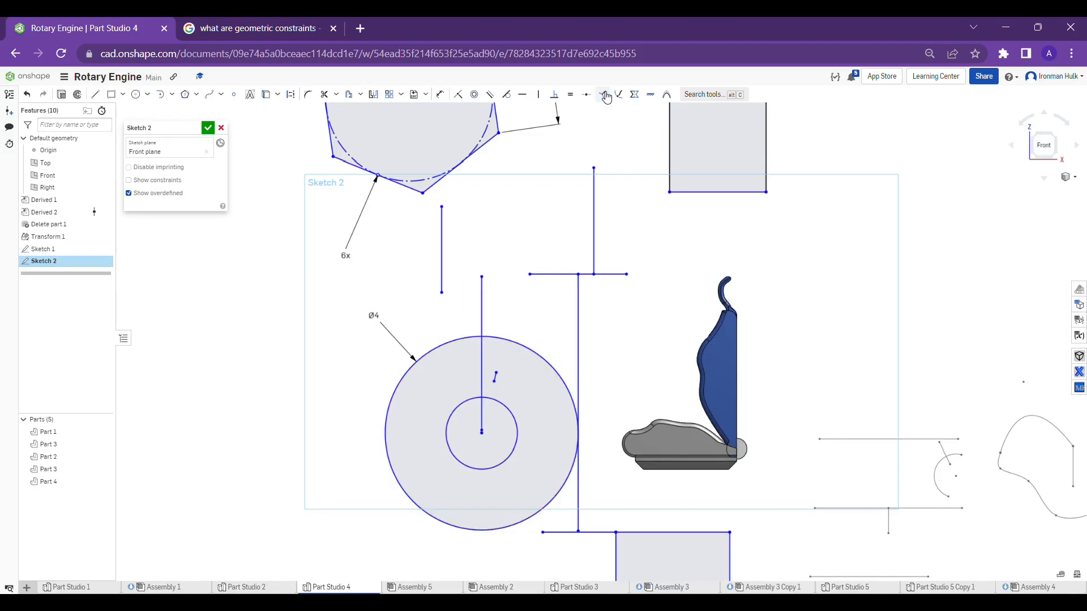
pyautogui.scroll(3, 476, 313)
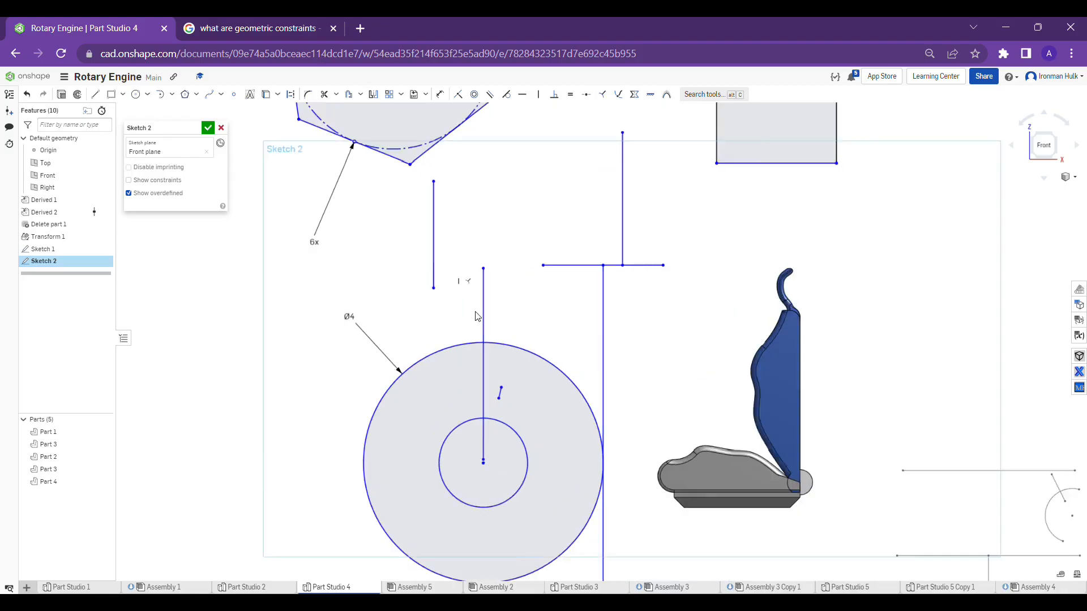
pyautogui.scroll(-3, 512, 310)
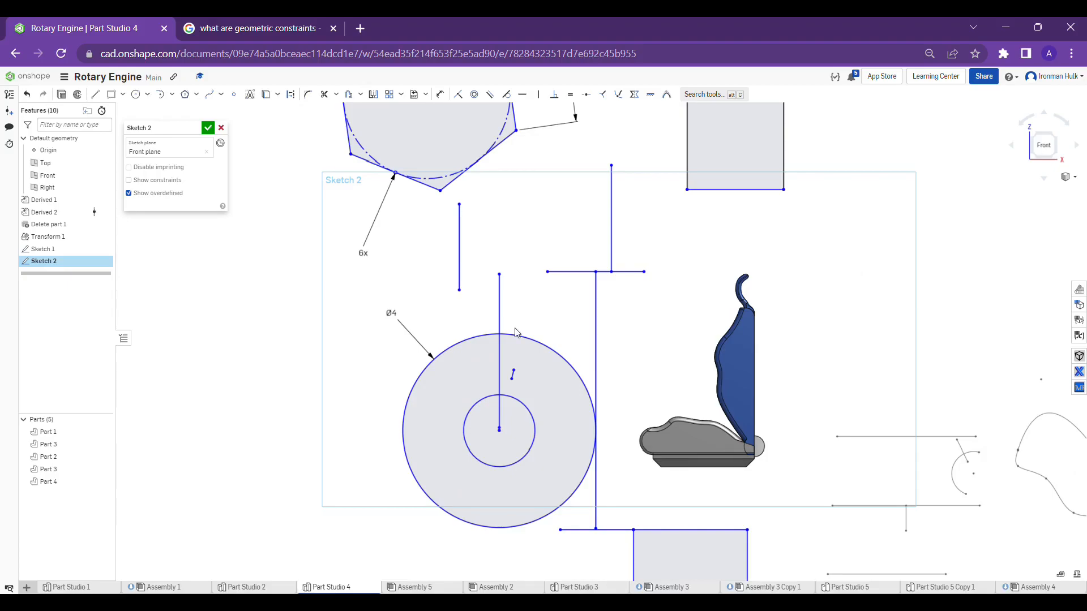
pyautogui.scroll(-5, 516, 332)
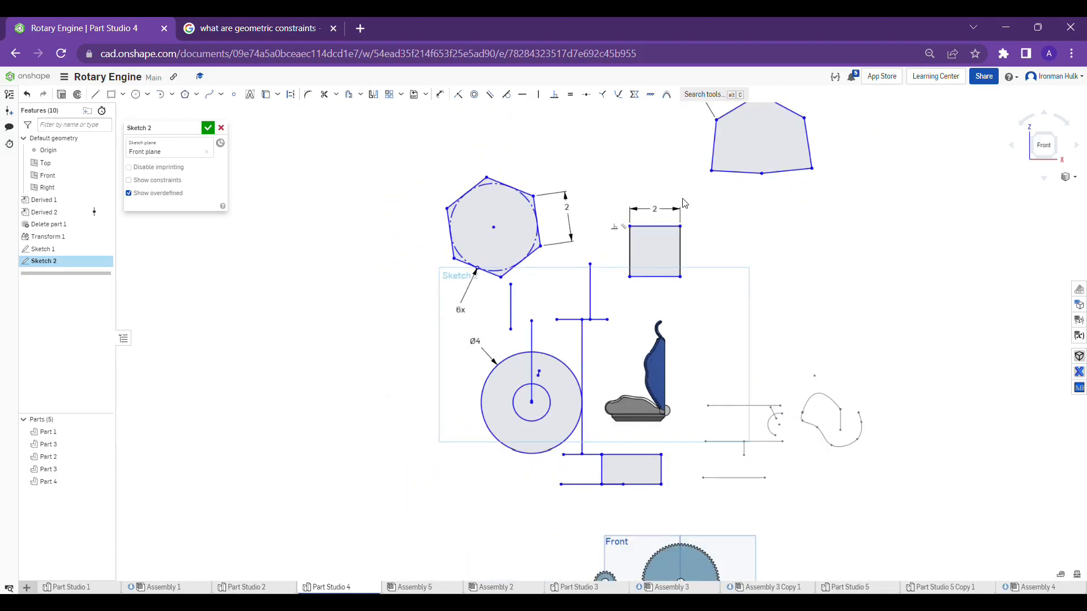
pyautogui.moveTo(685, 203); pyautogui.dragTo(616, 292, button='middle')
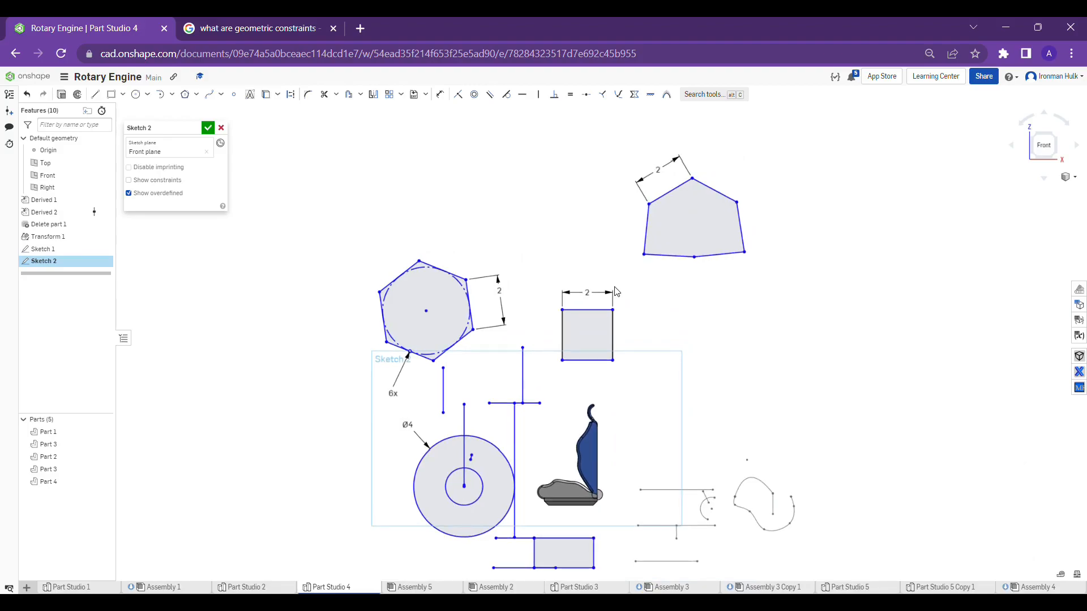
pyautogui.scroll(3, 643, 173)
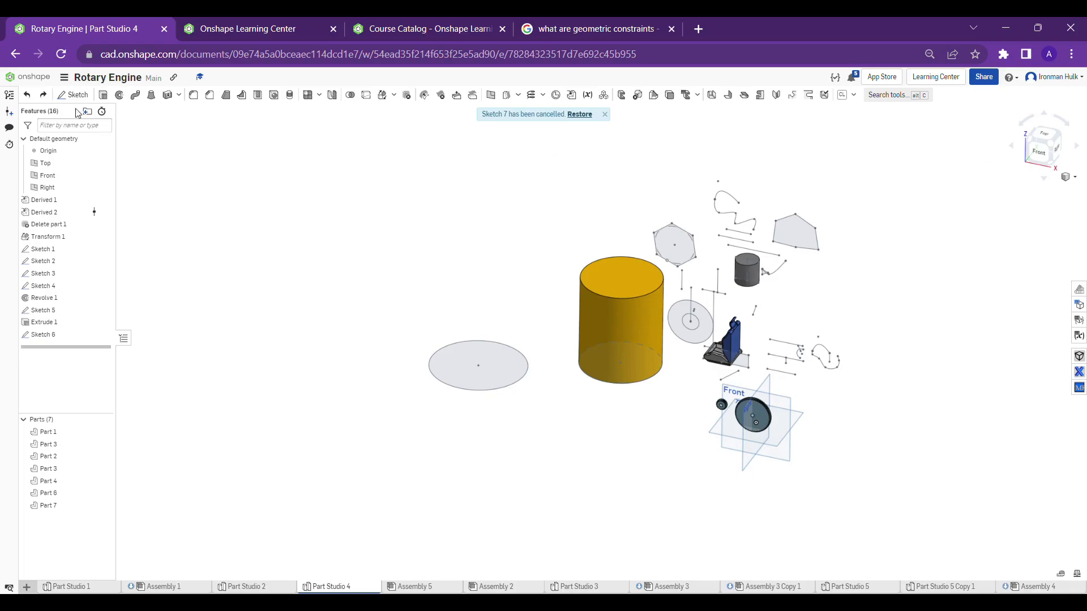
# Open the circle sketch on the Top plane for editing, inspect it, and close it
pyautogui.click(80, 95)
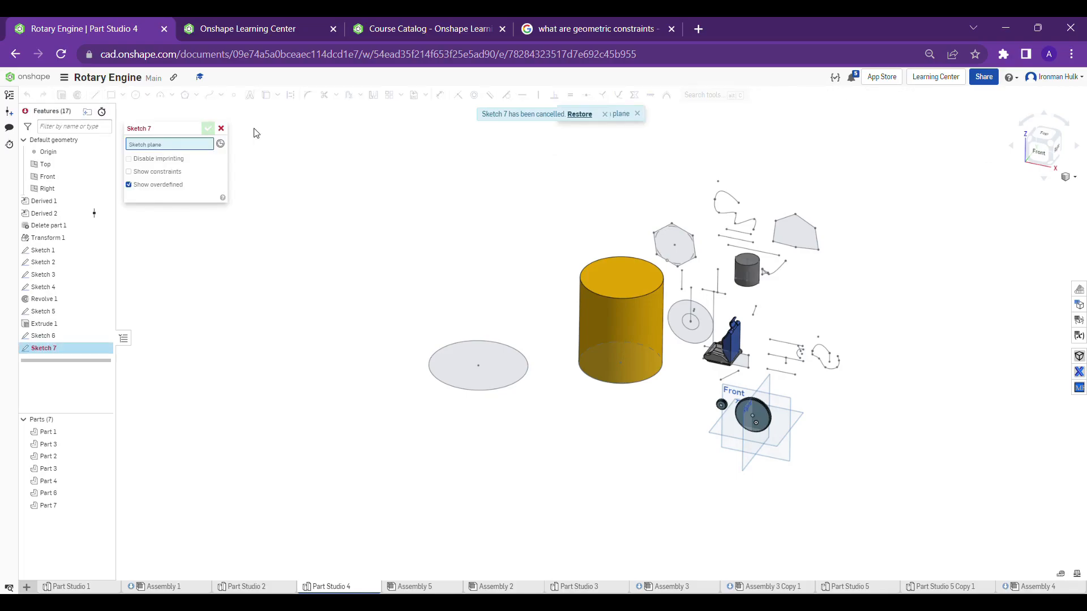
pyautogui.click(221, 128)
pyautogui.rightClick(435, 349)
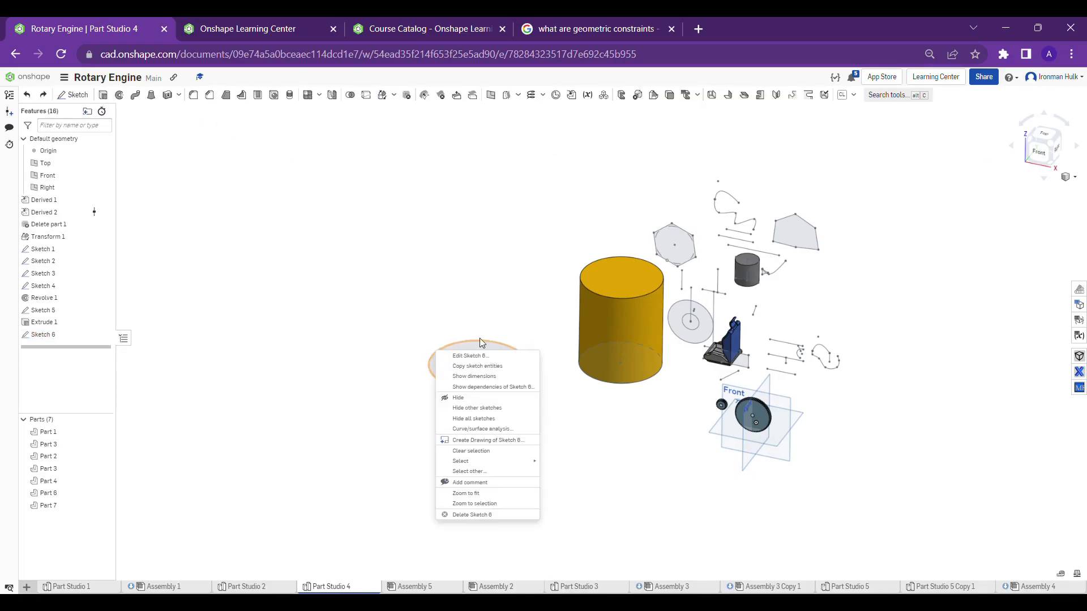
pyautogui.click(487, 355)
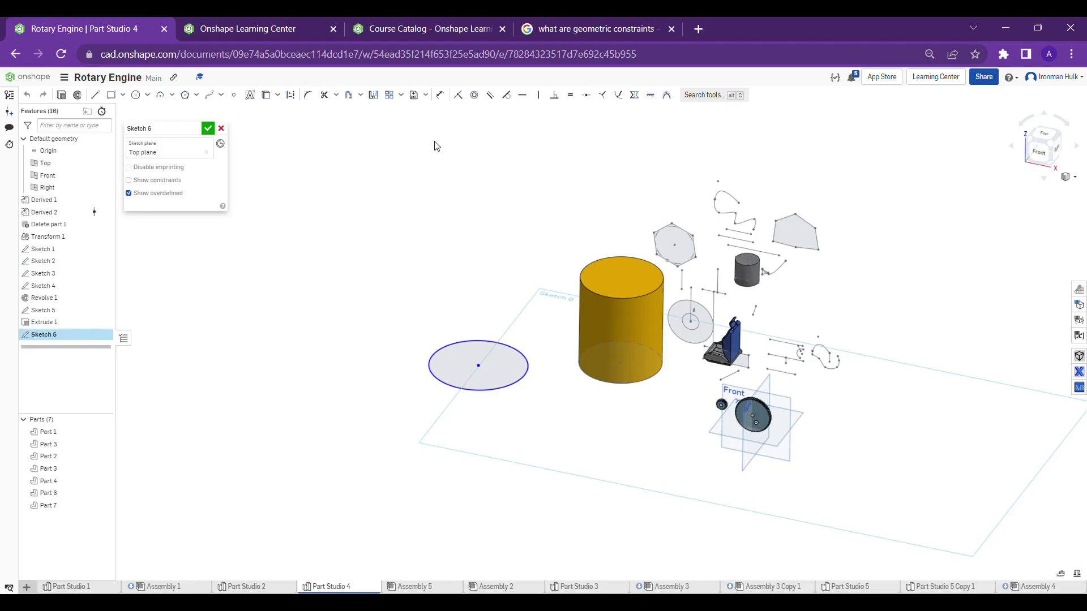
pyautogui.moveTo(538, 311); pyautogui.dragTo(496, 265, button='middle')
pyautogui.scroll(3, 496, 265)
pyautogui.moveTo(499, 268); pyautogui.dragTo(500, 278, button='right')
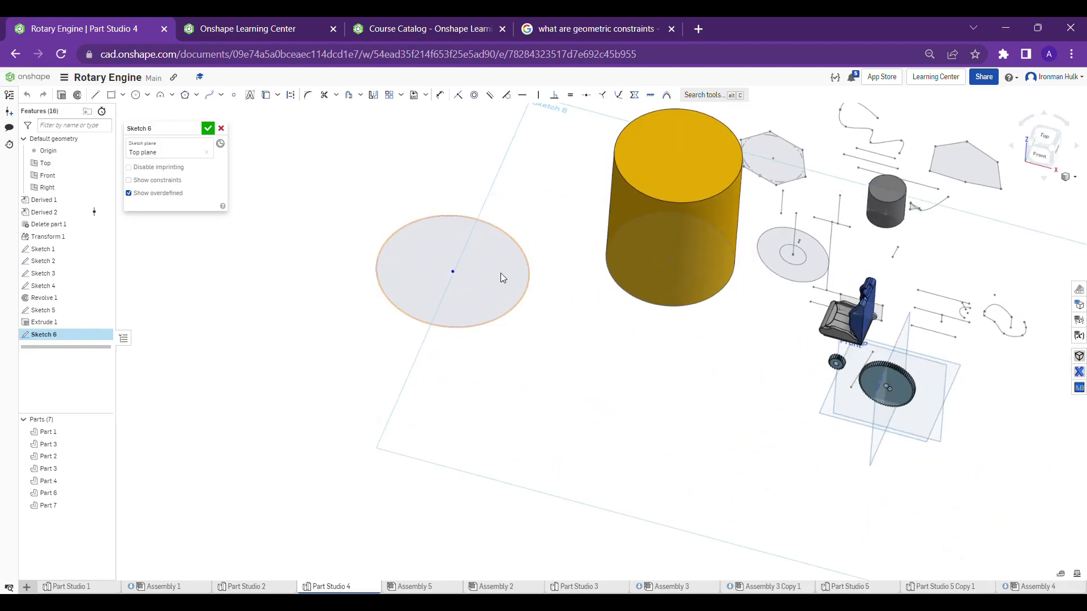
pyautogui.click(208, 130)
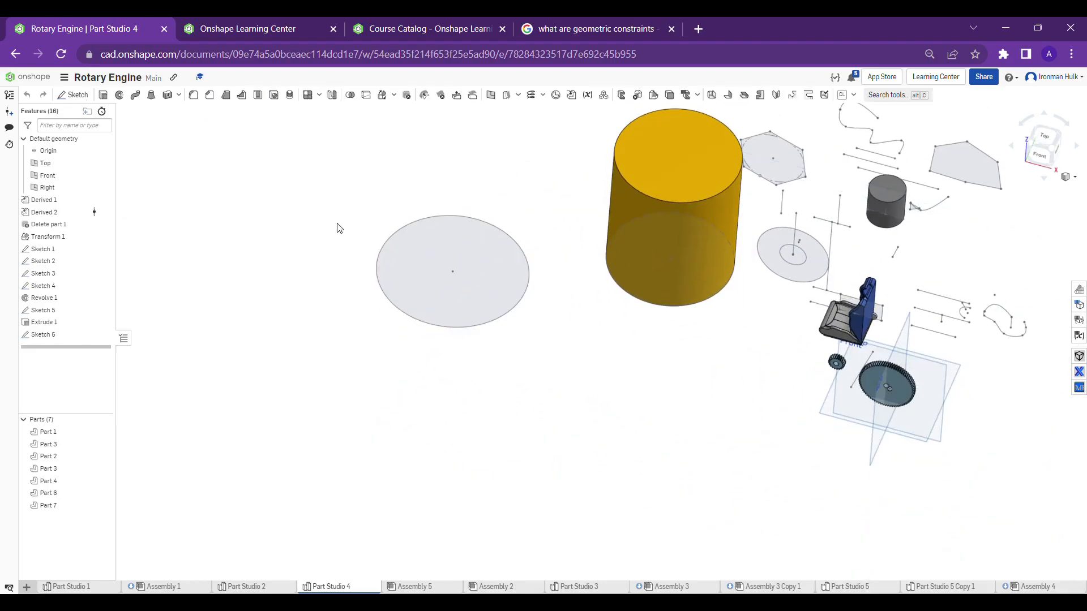
# Extrude the circular sketch region upward as a new solid about 9.72 in deep
pyautogui.click(516, 249)
pyautogui.moveTo(551, 215); pyautogui.dragTo(558, 270, button='middle')
pyautogui.moveTo(557, 270); pyautogui.dragTo(556, 226, button='right')
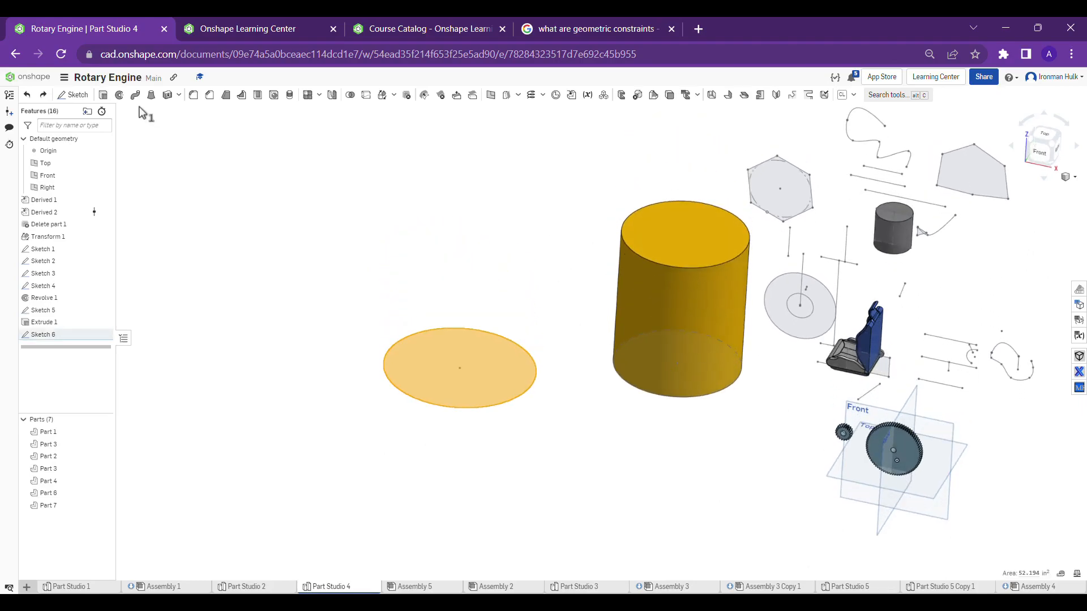
pyautogui.click(118, 95)
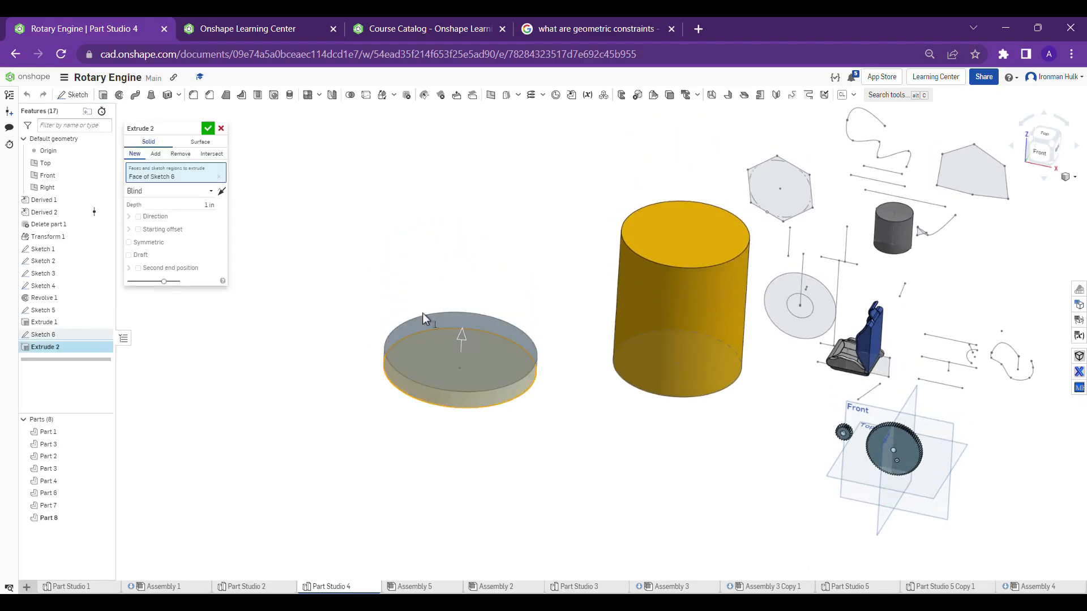
pyautogui.moveTo(499, 218); pyautogui.dragTo(505, 195)
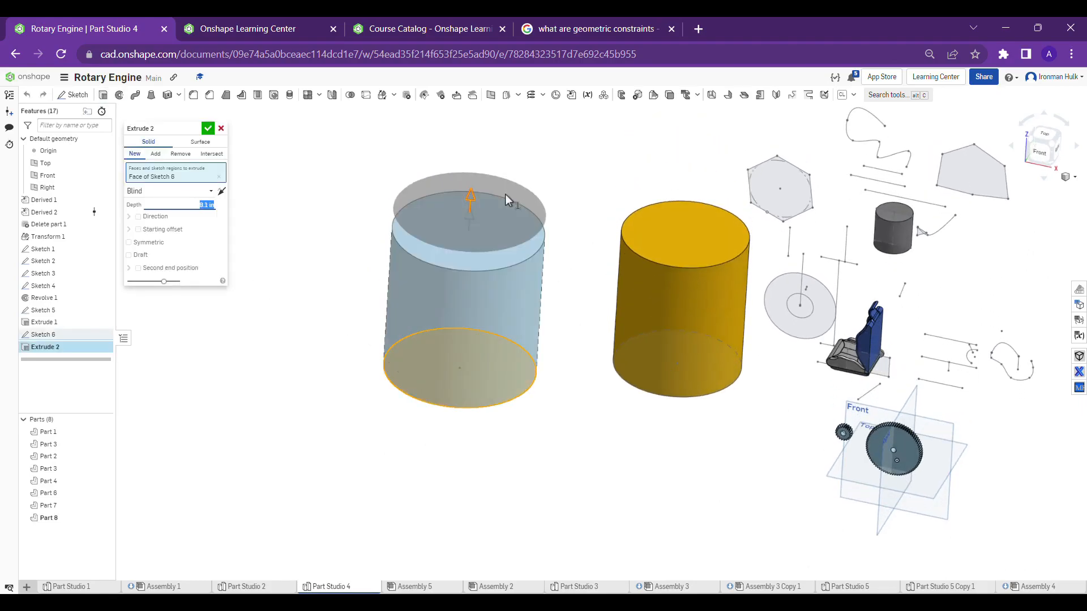
pyautogui.click(209, 129)
# Examine the blue and yellow cylinders from above and at an angle
pyautogui.scroll(-2, 428, 229)
pyautogui.moveTo(428, 229); pyautogui.dragTo(676, 262, button='right')
pyautogui.scroll(-3, 644, 267)
pyautogui.scroll(3, 602, 181)
pyautogui.moveTo(601, 220); pyautogui.dragTo(596, 327, button='right')
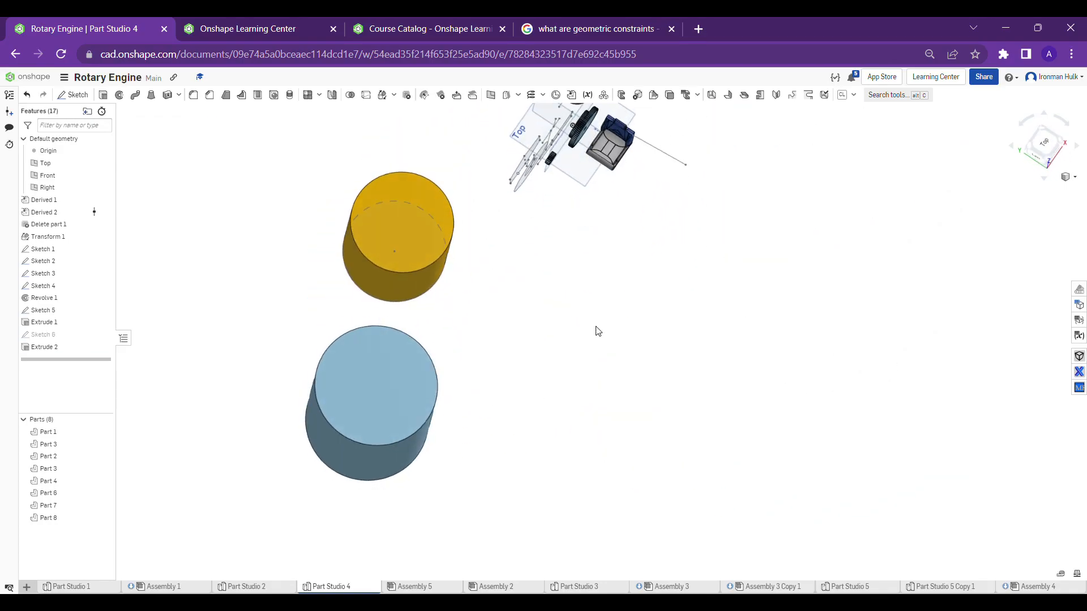
pyautogui.moveTo(575, 262); pyautogui.dragTo(594, 326, button='middle')
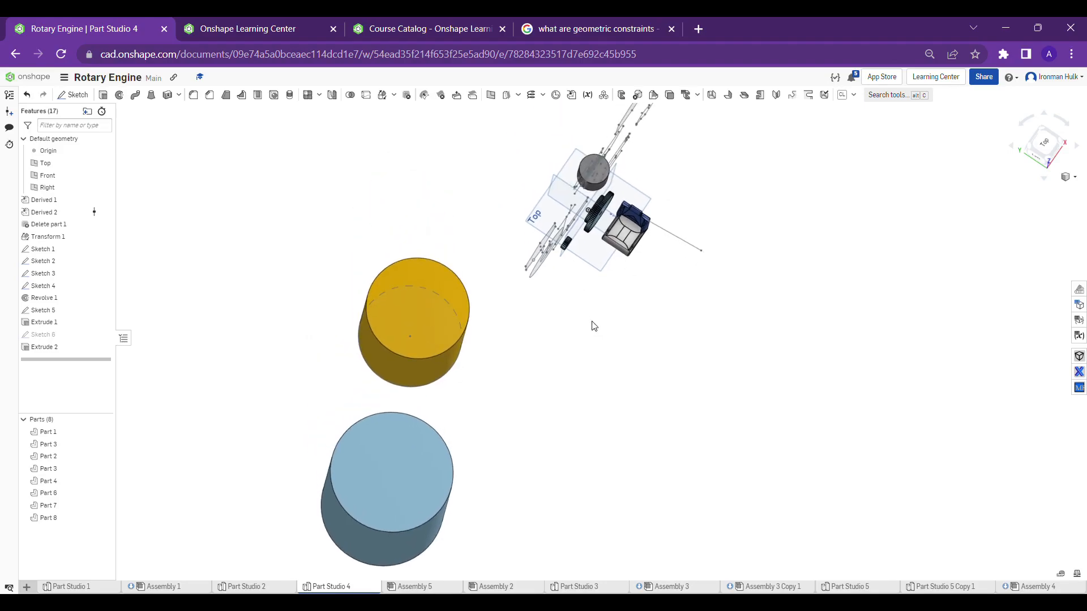
pyautogui.moveTo(594, 327); pyautogui.dragTo(577, 301, button='right')
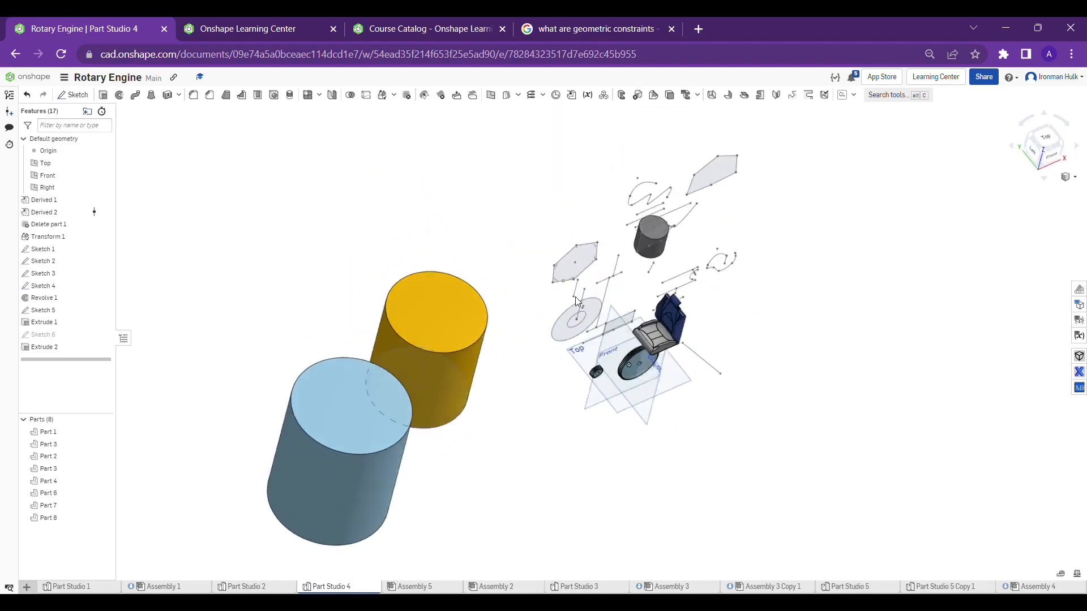
pyautogui.scroll(3, 657, 334)
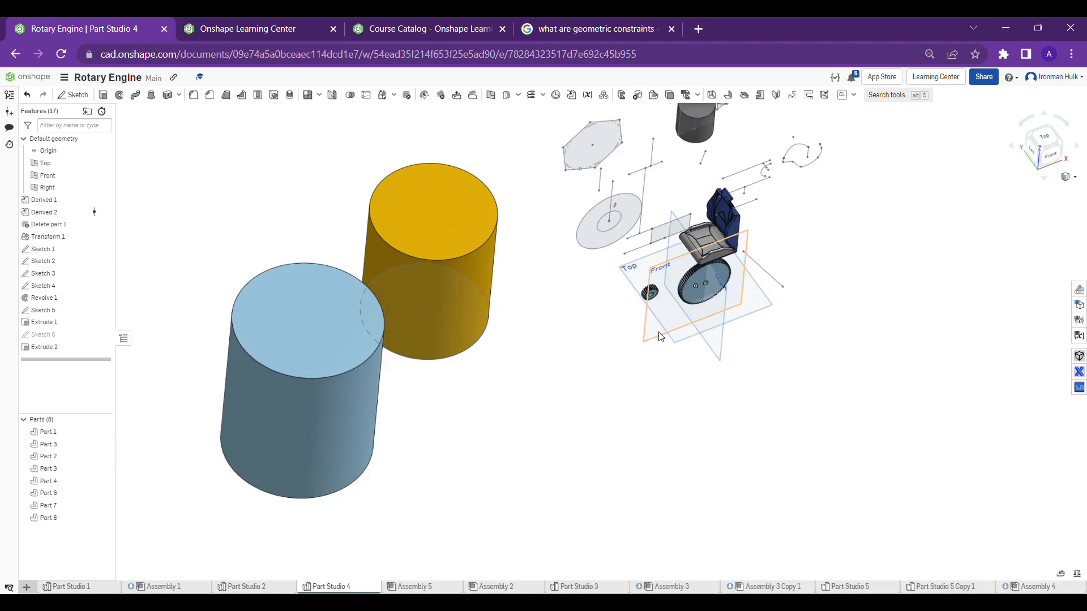
# Create a sketch on the Front plane and draw a horizontal line just above the yellow cylinder
pyautogui.click(659, 336)
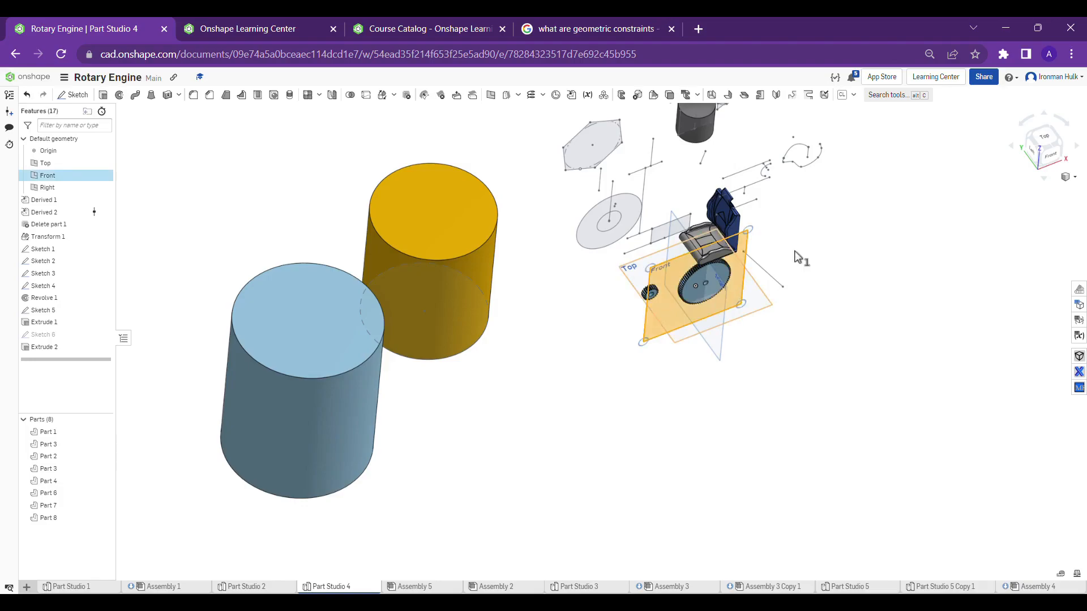
pyautogui.click(1050, 160)
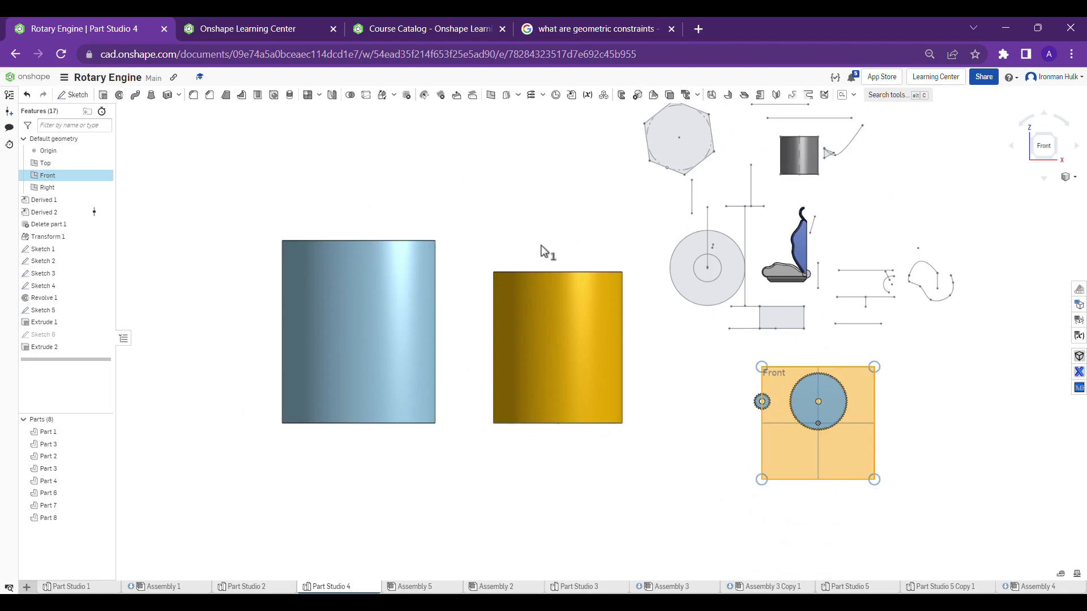
pyautogui.scroll(-2, 372, 179)
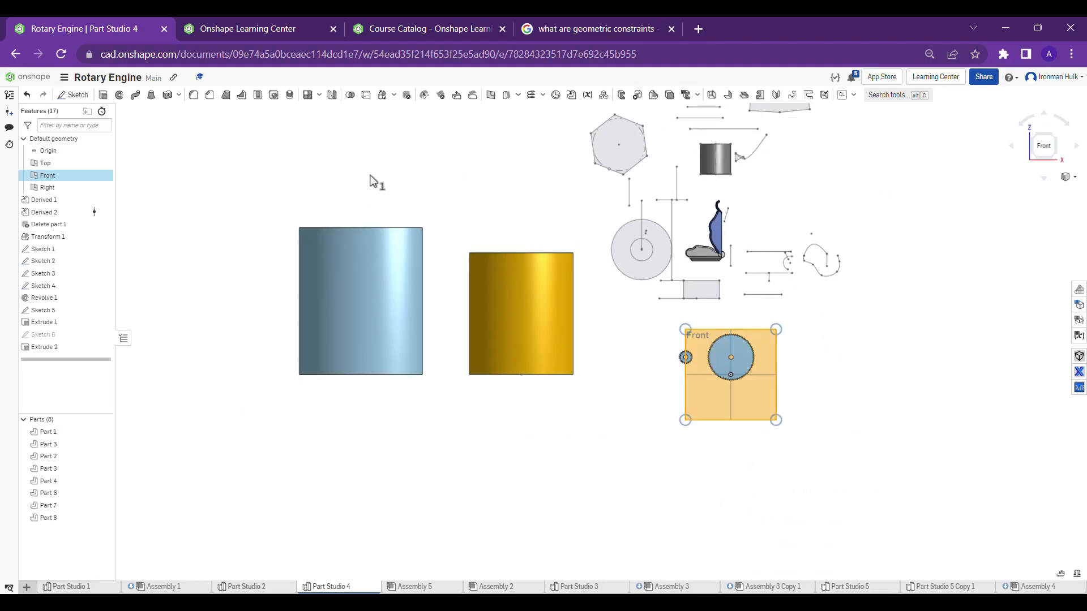
pyautogui.click(76, 95)
pyautogui.click(103, 96)
pyautogui.scroll(1, 455, 286)
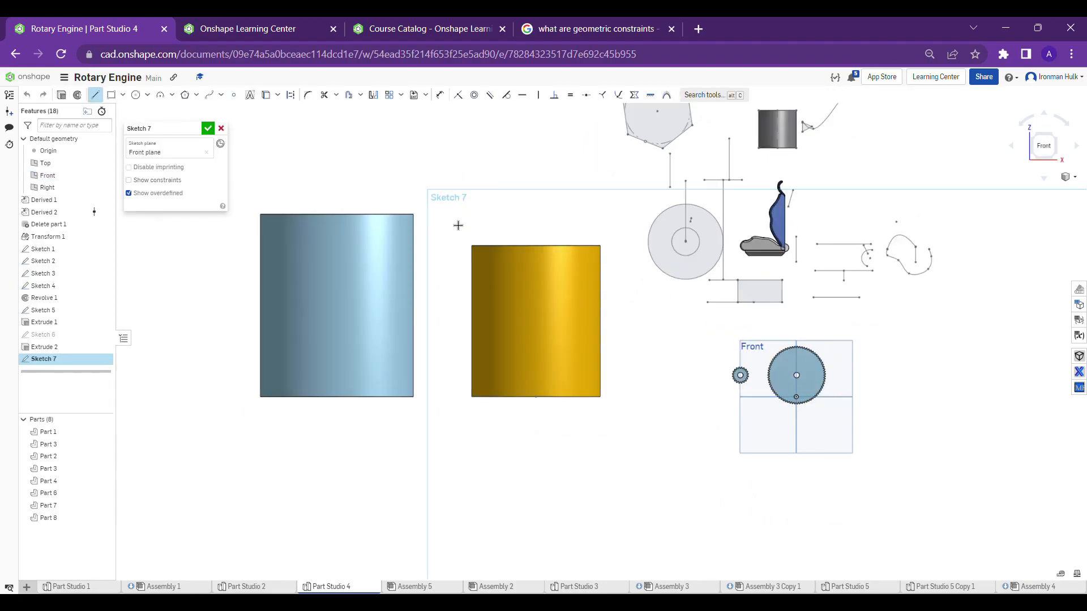
pyautogui.click(470, 224)
pyautogui.click(583, 224)
pyautogui.press('Escape')
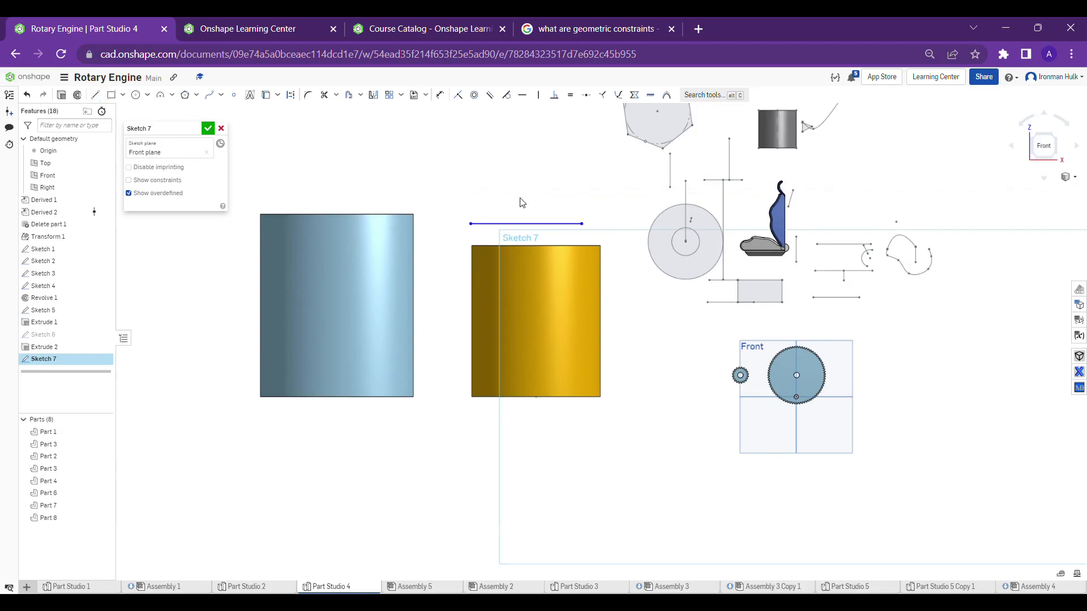
# Apply a pierce constraint between the horizontal line's left endpoint and the blue cylinder's circular top edge
pyautogui.scroll(1, 500, 202)
pyautogui.moveTo(501, 202); pyautogui.dragTo(490, 219, button='right')
pyautogui.moveTo(446, 197); pyautogui.dragTo(456, 193, button='middle')
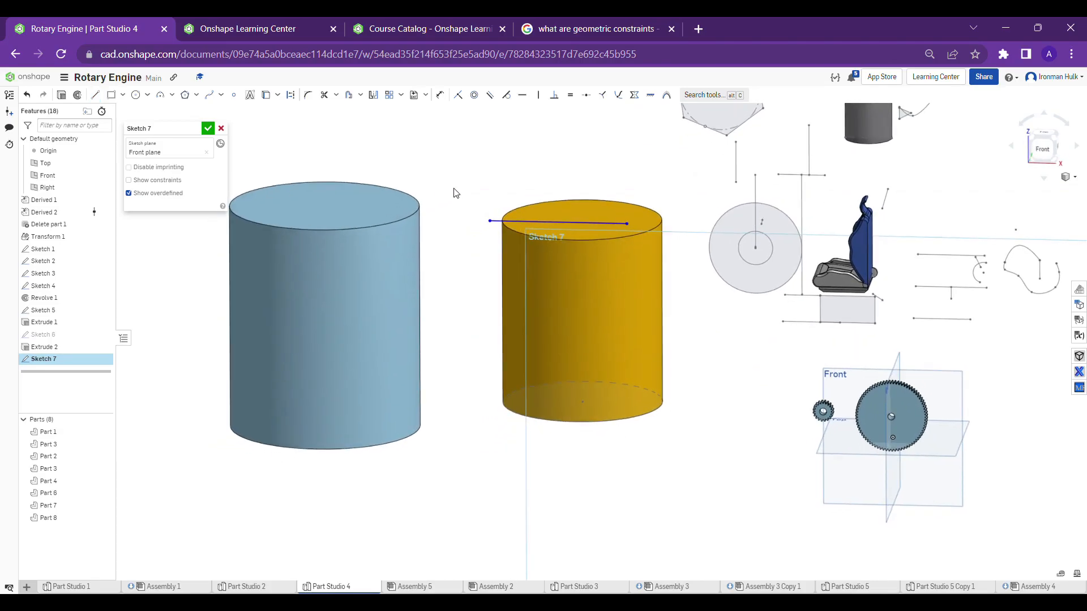
pyautogui.scroll(-3, 513, 238)
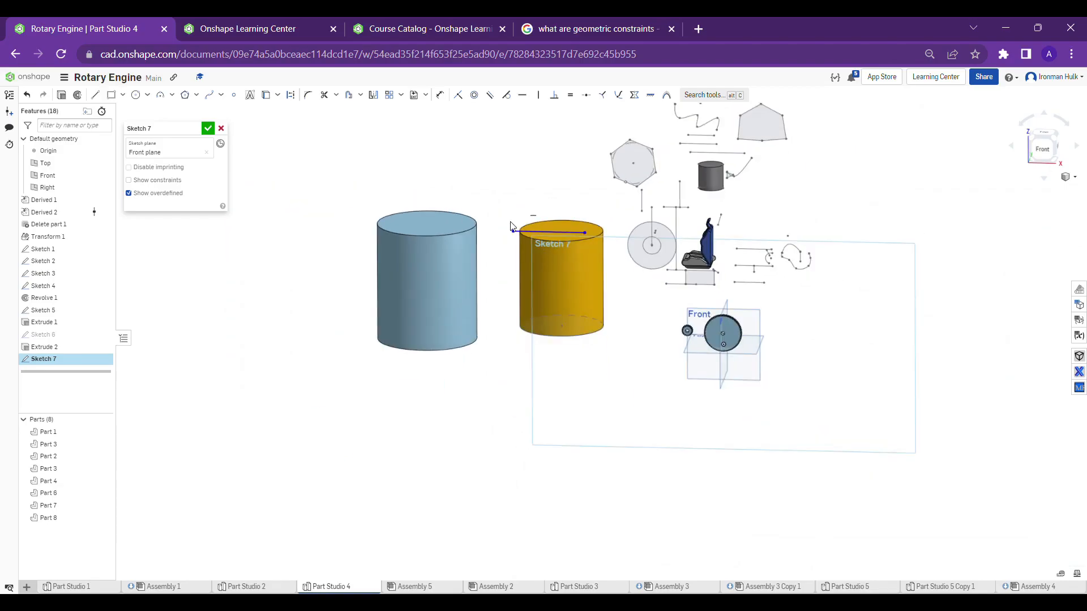
pyautogui.scroll(1, 513, 240)
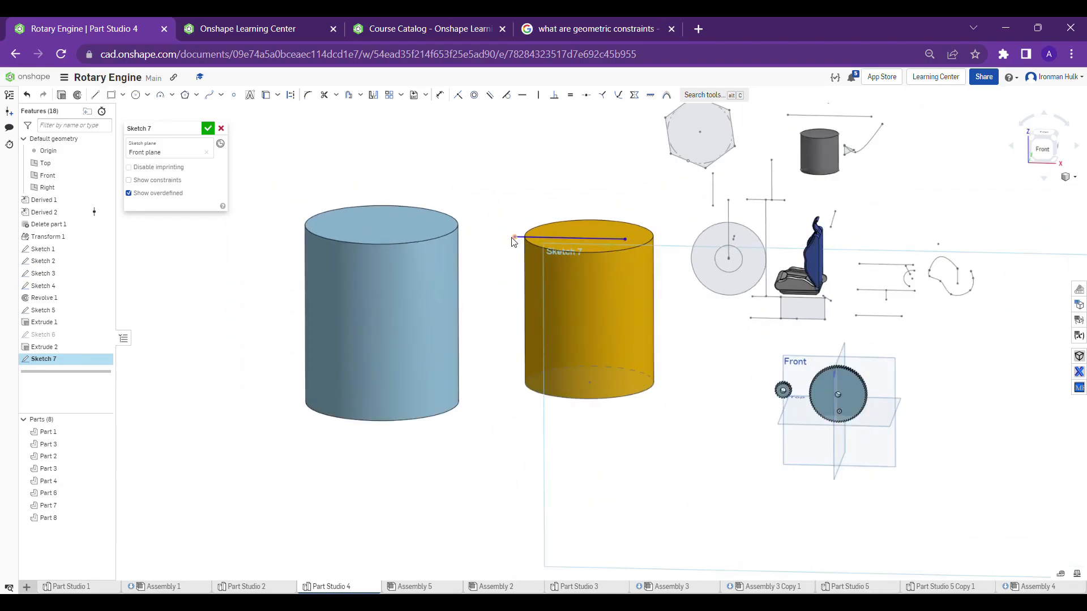
pyautogui.click(514, 237)
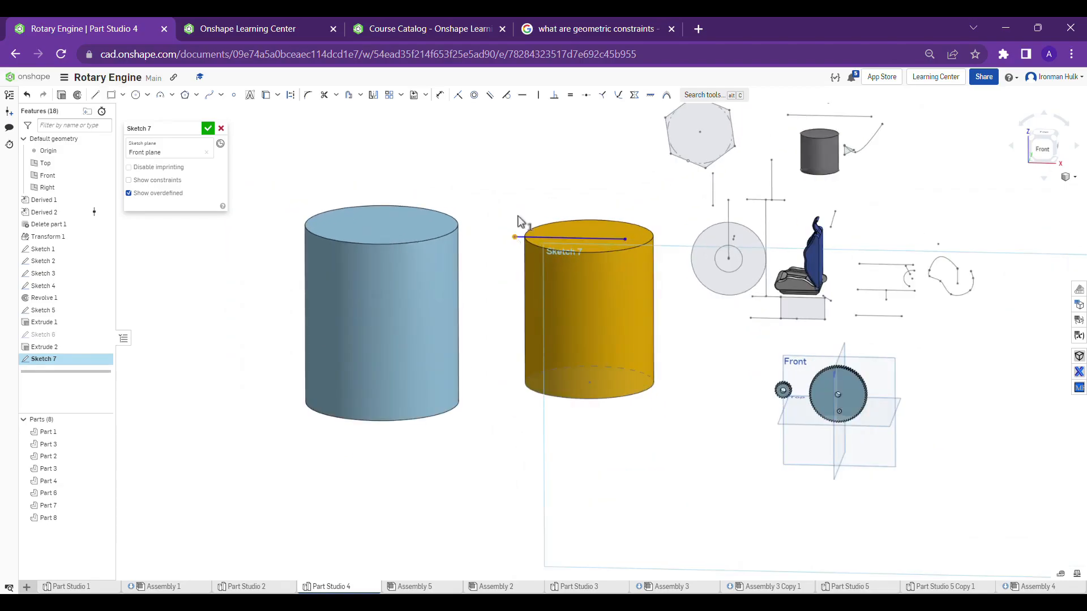
pyautogui.click(456, 228)
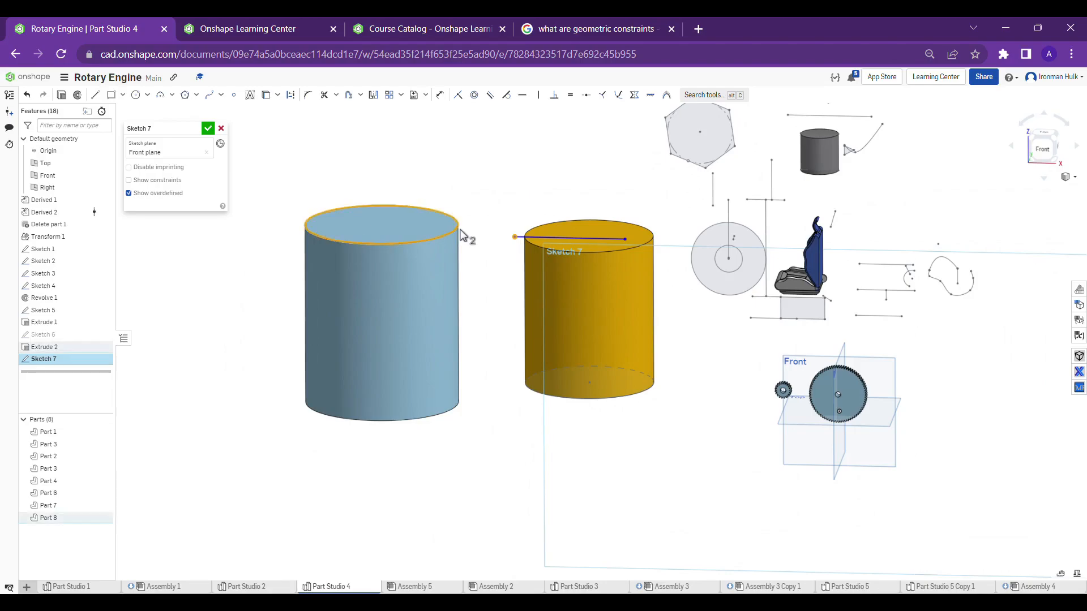
pyautogui.click(618, 98)
# Examine where the line meets the blue cylinder's top edge from several angles, and undo the pierce constraint
pyautogui.scroll(4, 527, 183)
pyautogui.moveTo(526, 182); pyautogui.dragTo(494, 233, button='right')
pyautogui.scroll(-4, 538, 200)
pyautogui.scroll(3, 507, 220)
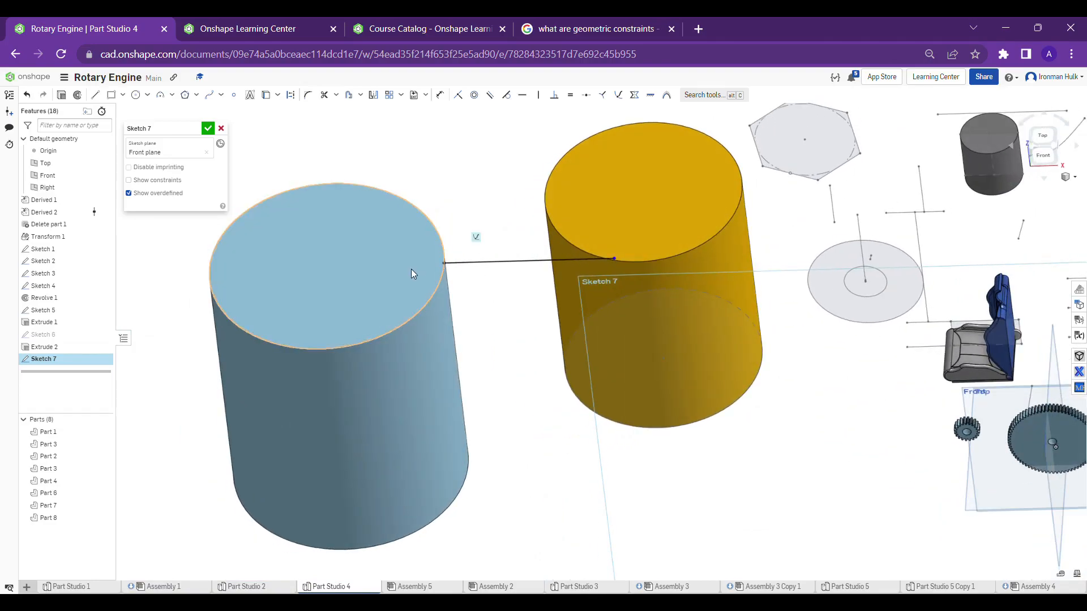
pyautogui.scroll(3, 425, 260)
pyautogui.scroll(-4, 437, 255)
pyautogui.moveTo(436, 255); pyautogui.dragTo(444, 218, button='right')
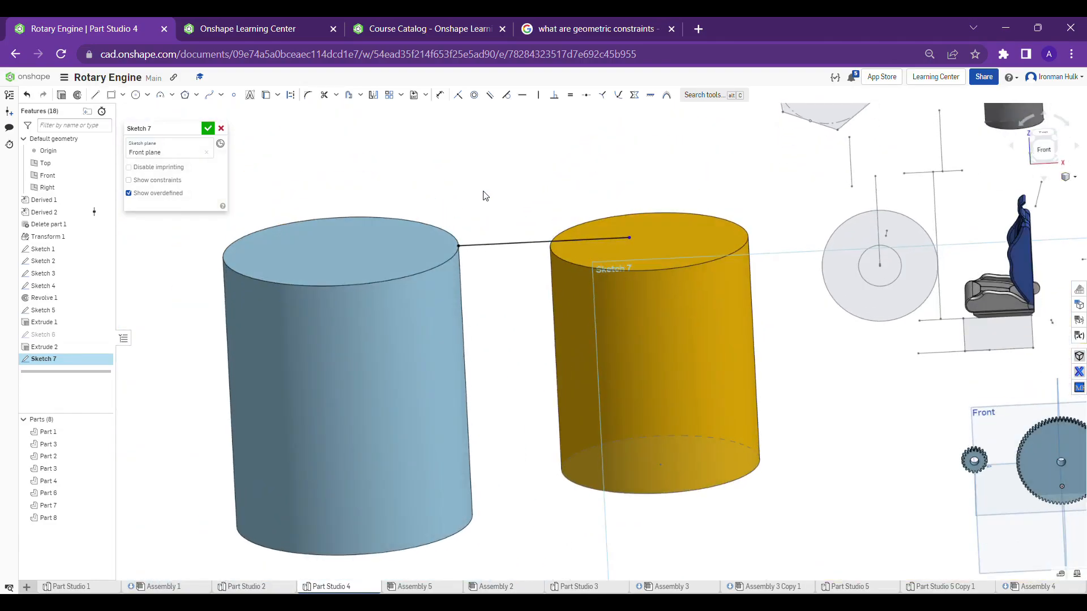
pyautogui.scroll(-2, 506, 217)
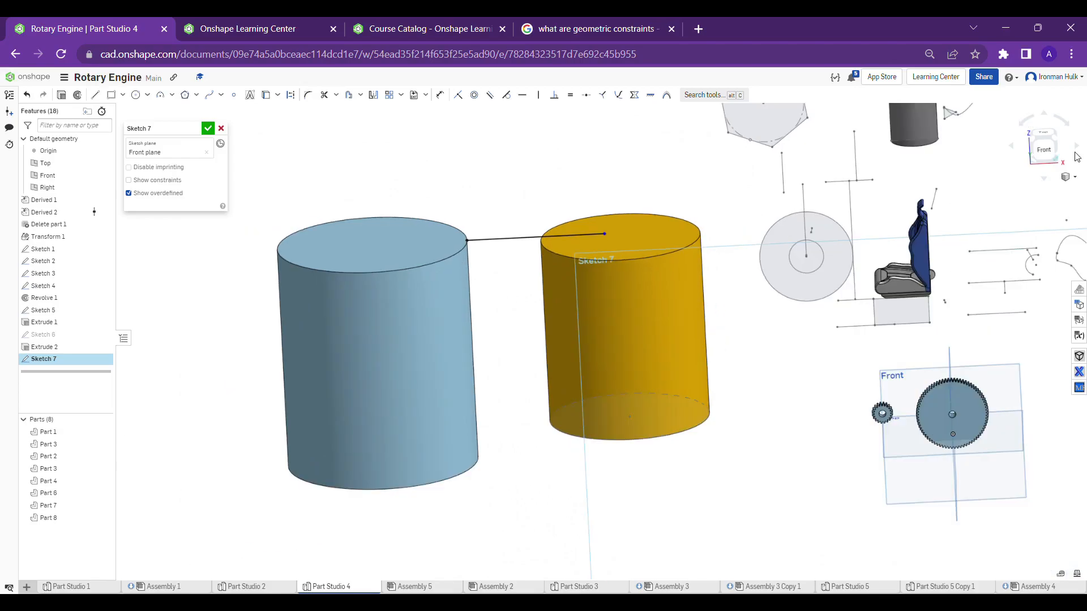
pyautogui.click(1043, 149)
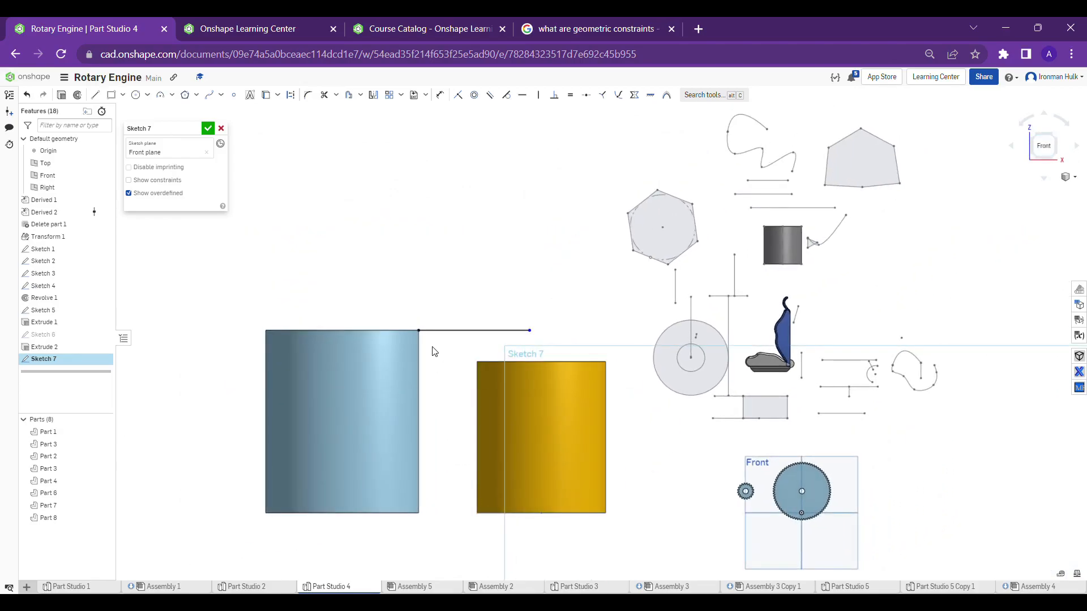
pyautogui.scroll(2, 432, 348)
pyautogui.moveTo(443, 242); pyautogui.dragTo(496, 206, button='middle')
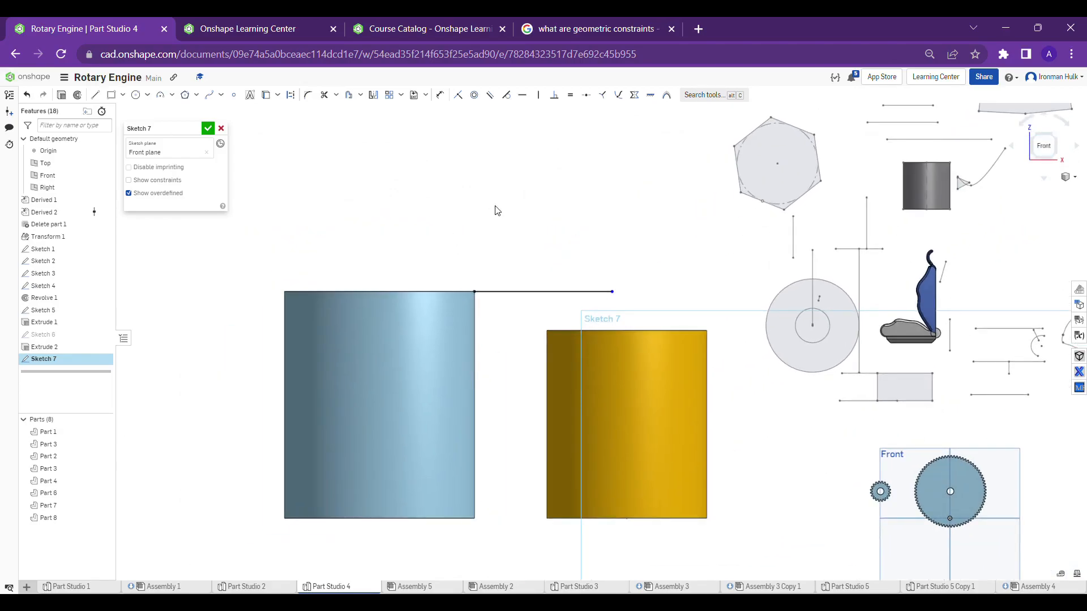
pyautogui.hotkey('ctrl', 'z')
pyautogui.scroll(-1, 497, 210)
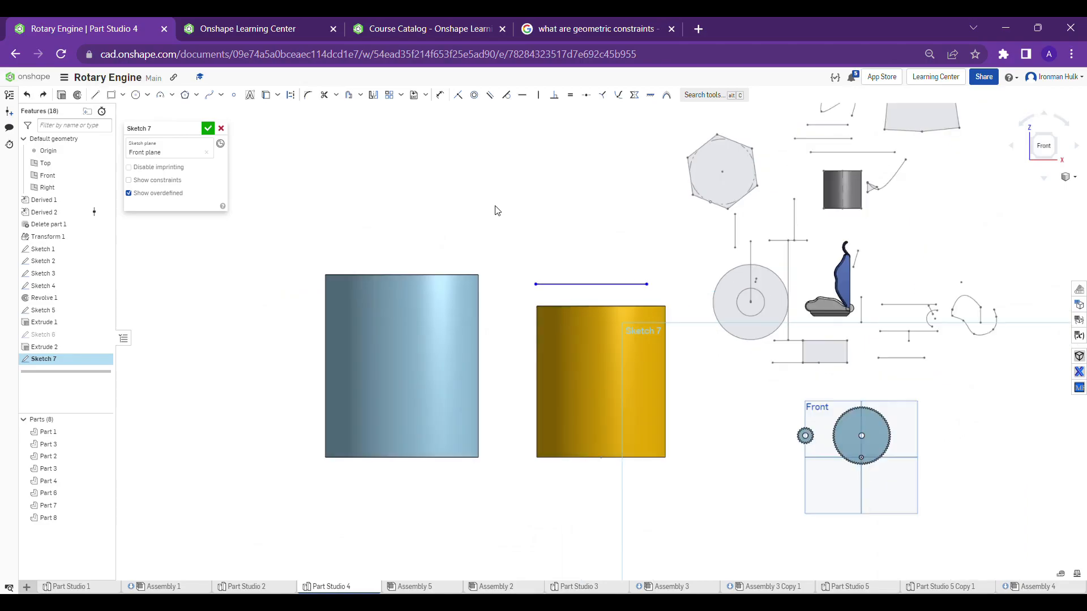
# Apply a coincident constraint between the horizontal line's left endpoint and the blue cylinder's circular top edge
pyautogui.click(463, 95)
pyautogui.click(537, 285)
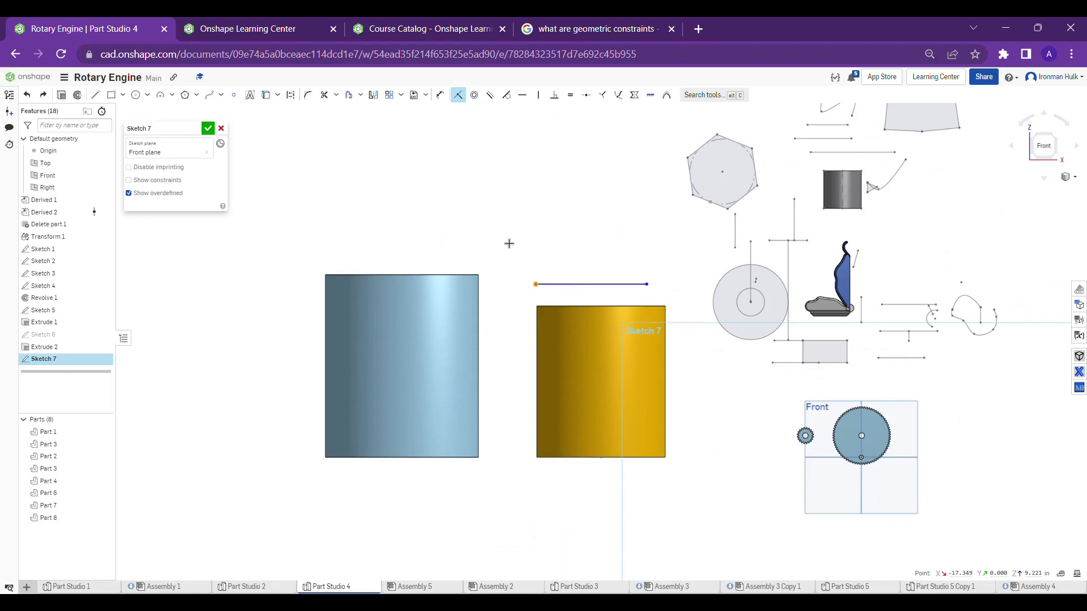
pyautogui.click(478, 276)
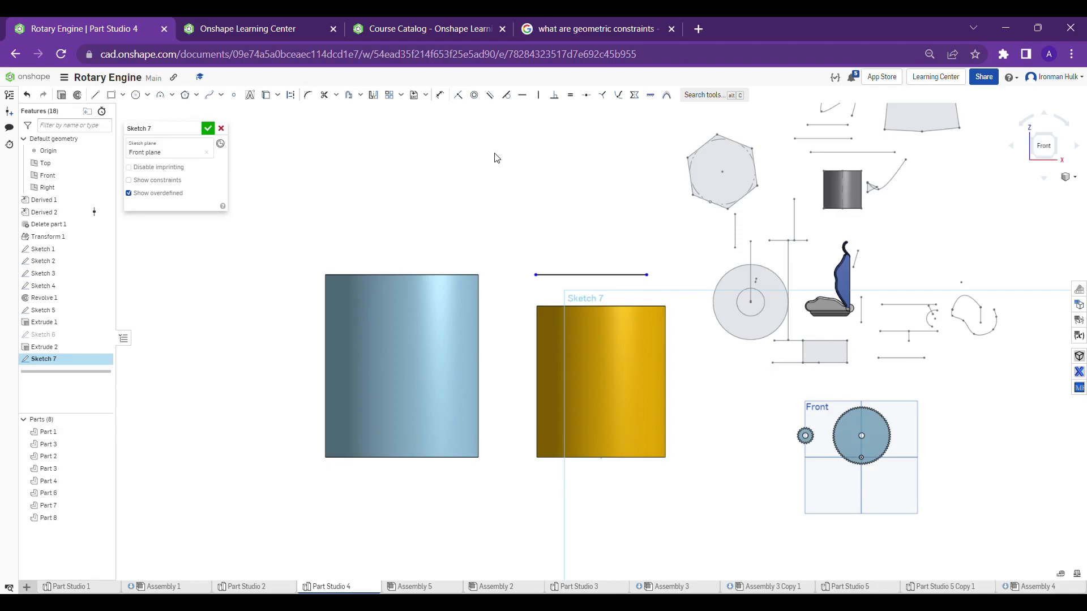
# Extend the line's left endpoint to the blue cylinder's top edge, keeping the right endpoint over the yellow cylinder
pyautogui.moveTo(495, 155); pyautogui.dragTo(536, 211, button='right')
pyautogui.scroll(3, 536, 217)
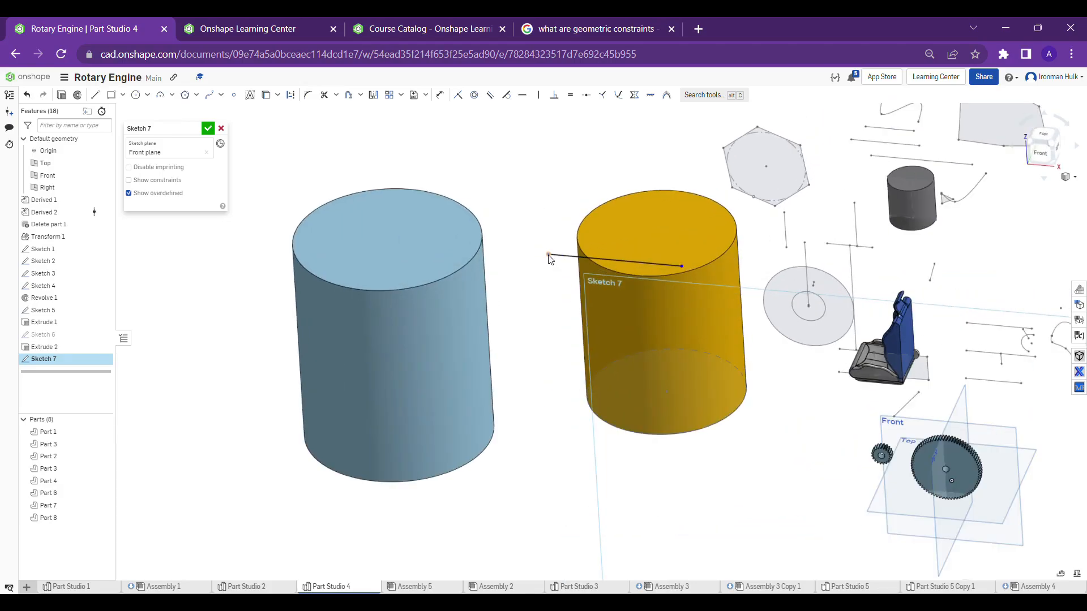
pyautogui.click(548, 254)
pyautogui.click(484, 244)
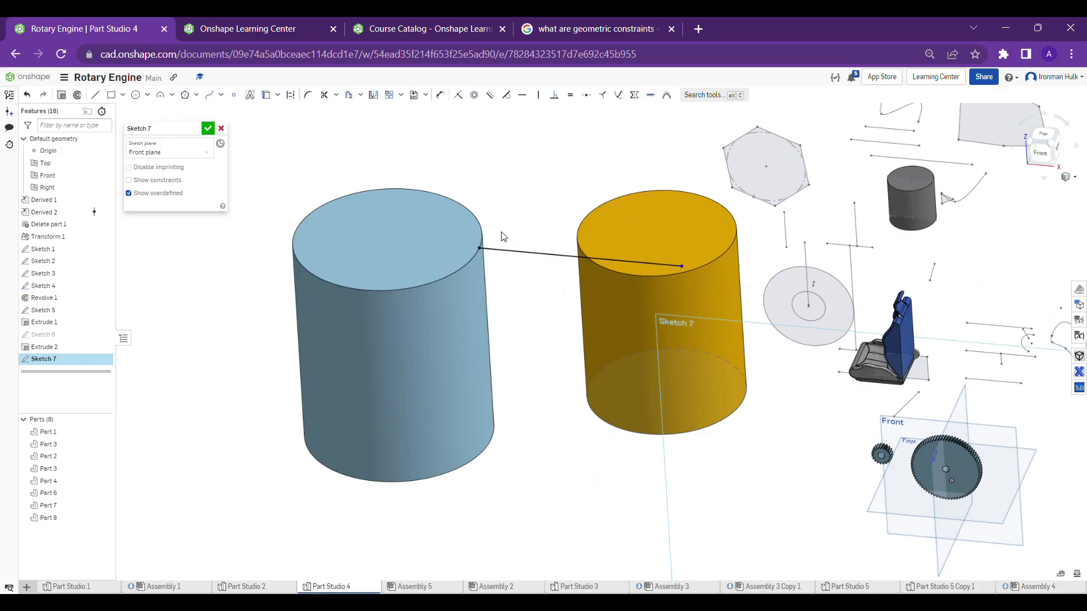
# Examine where the line meets the blue cylinder's top edge, finish the sketch and return to the front view
pyautogui.scroll(3, 474, 246)
pyautogui.moveTo(474, 249)
pyautogui.mouseDown(button='right')
pyautogui.moveTo(485, 235)
pyautogui.moveTo(477, 240)
pyautogui.mouseUp(button='right')
pyautogui.scroll(-4, 486, 234)
pyautogui.scroll(4, 485, 235)
pyautogui.scroll(-3, 480, 247)
pyautogui.scroll(-2, 477, 241)
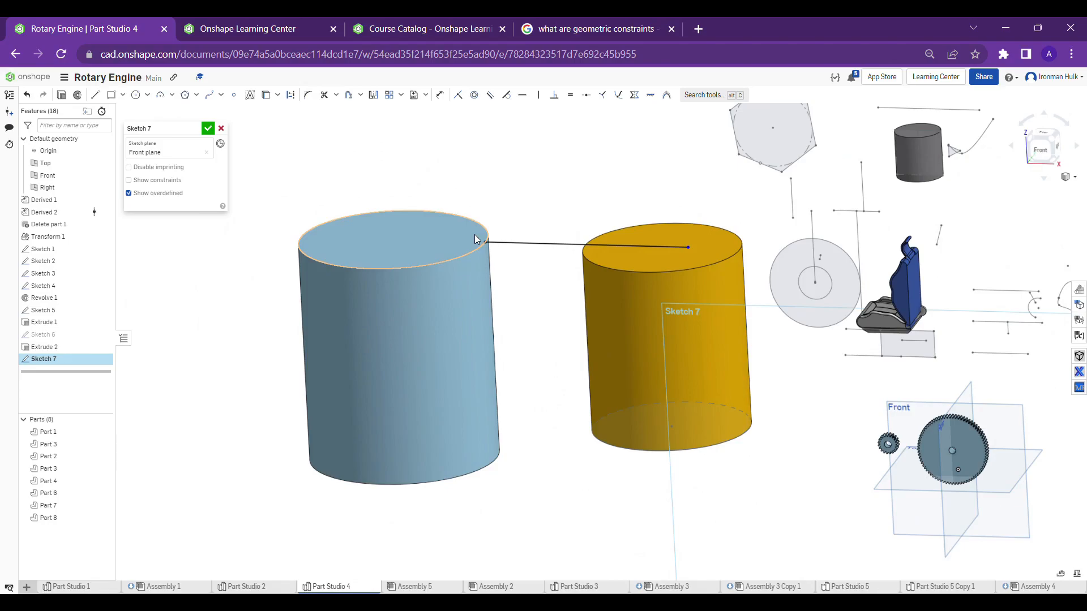
pyautogui.click(207, 129)
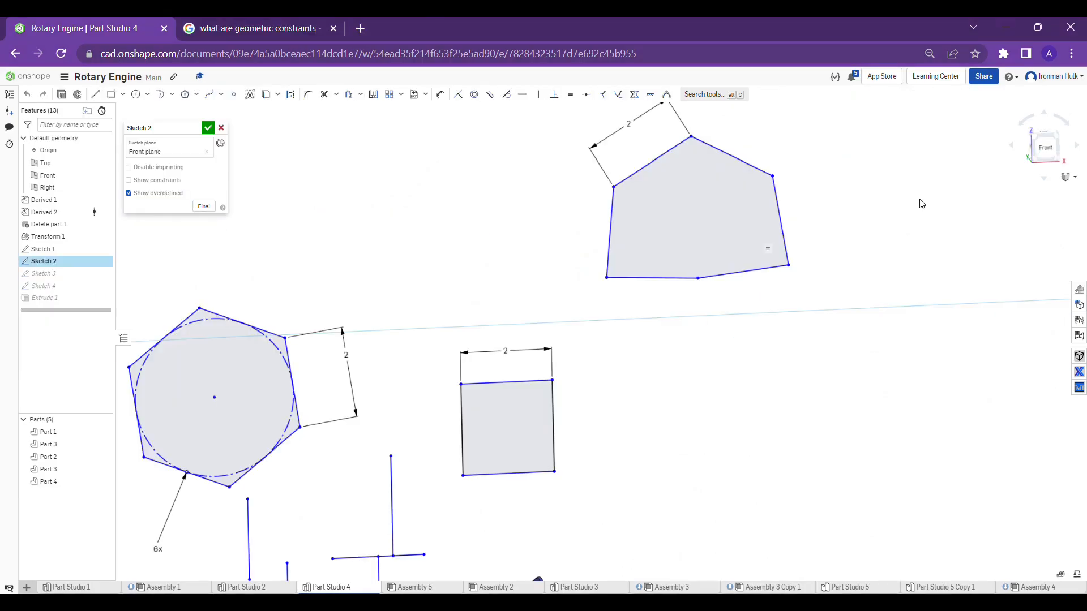
pyautogui.click(1044, 146)
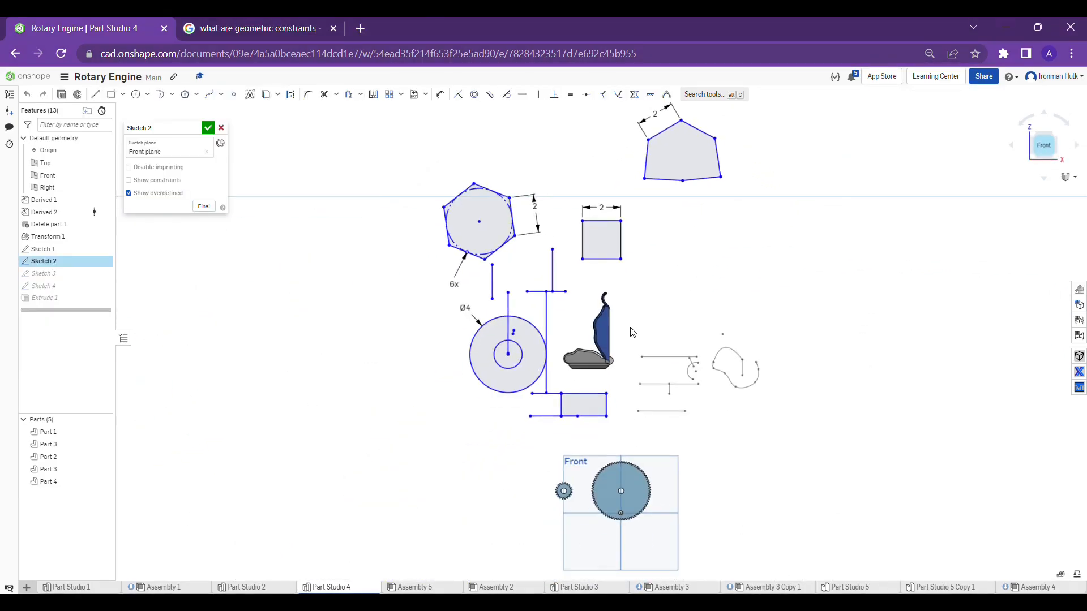
# Draw a horizontal line about 2.14 in long above the 2 in square in Sketch 2
pyautogui.scroll(4, 628, 238)
pyautogui.scroll(4, 628, 238)
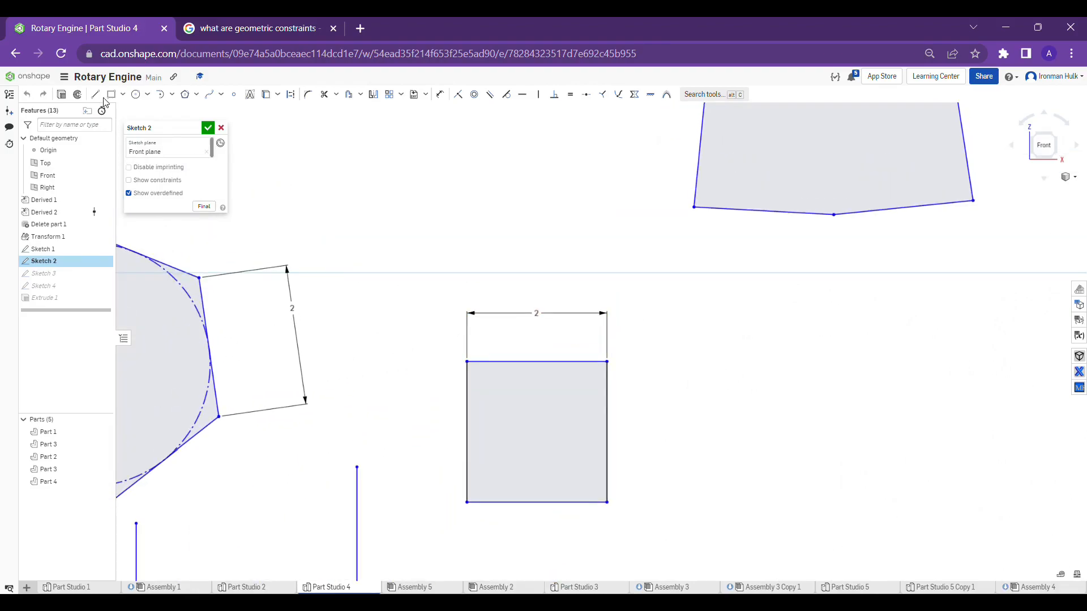
pyautogui.press('l')
pyautogui.click(406, 190)
pyautogui.click(556, 189)
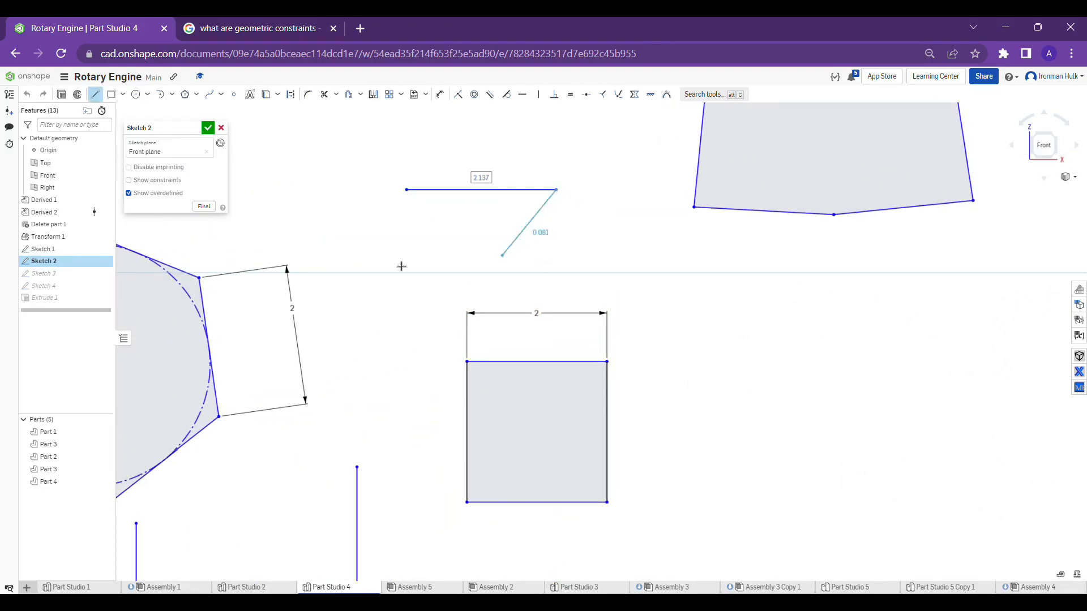
pyautogui.press('Escape')
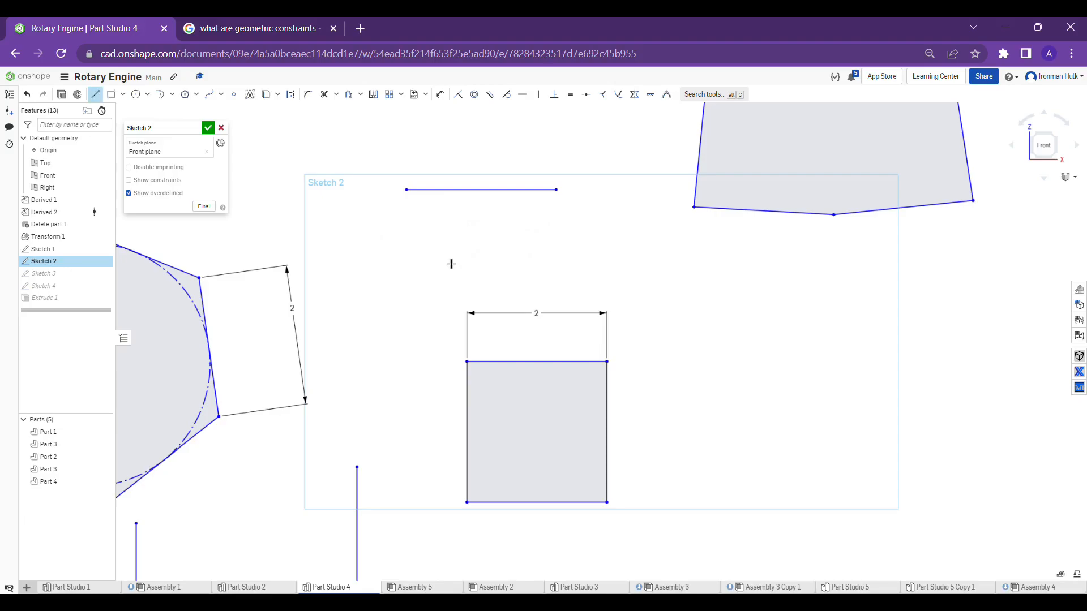
# Draw two longer horizontal lines, one below the other, between the first line and the square
pyautogui.click(359, 241)
pyautogui.click(571, 242)
pyautogui.press('Escape')
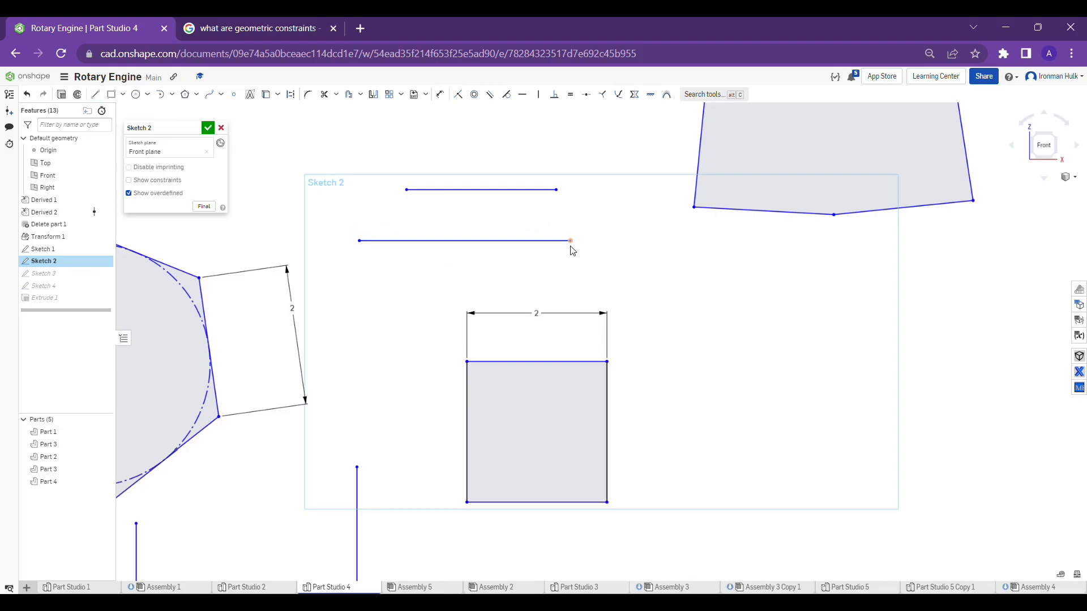
pyautogui.press('l')
pyautogui.click(418, 276)
pyautogui.click(732, 276)
pyautogui.press('Escape')
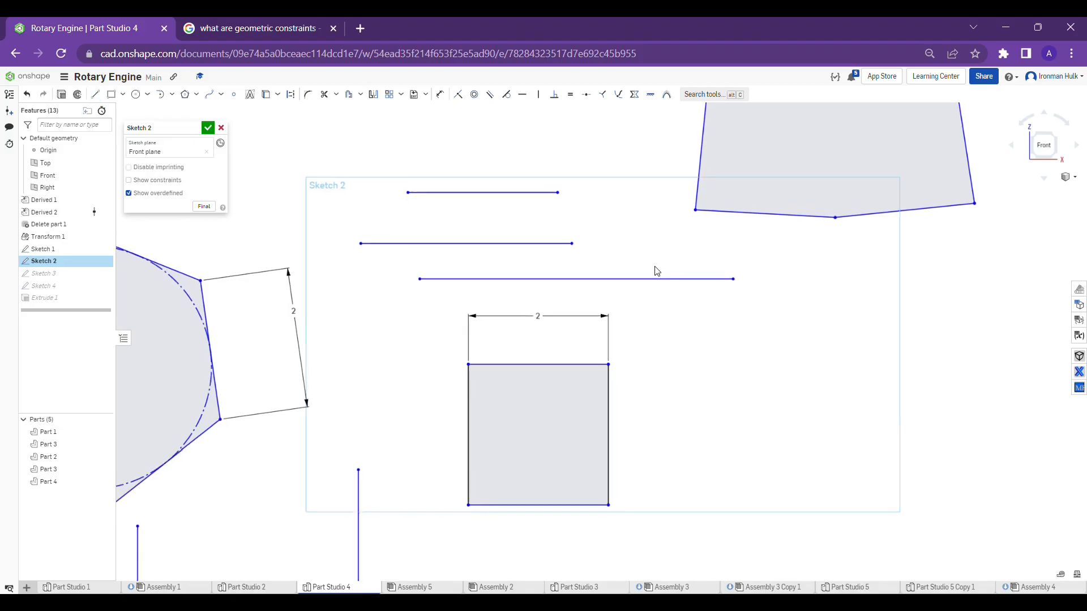
# Apply a symmetric constraint so the upper and lower horizontal lines mirror each other about the middle line
pyautogui.moveTo(655, 271); pyautogui.dragTo(669, 296, button='middle')
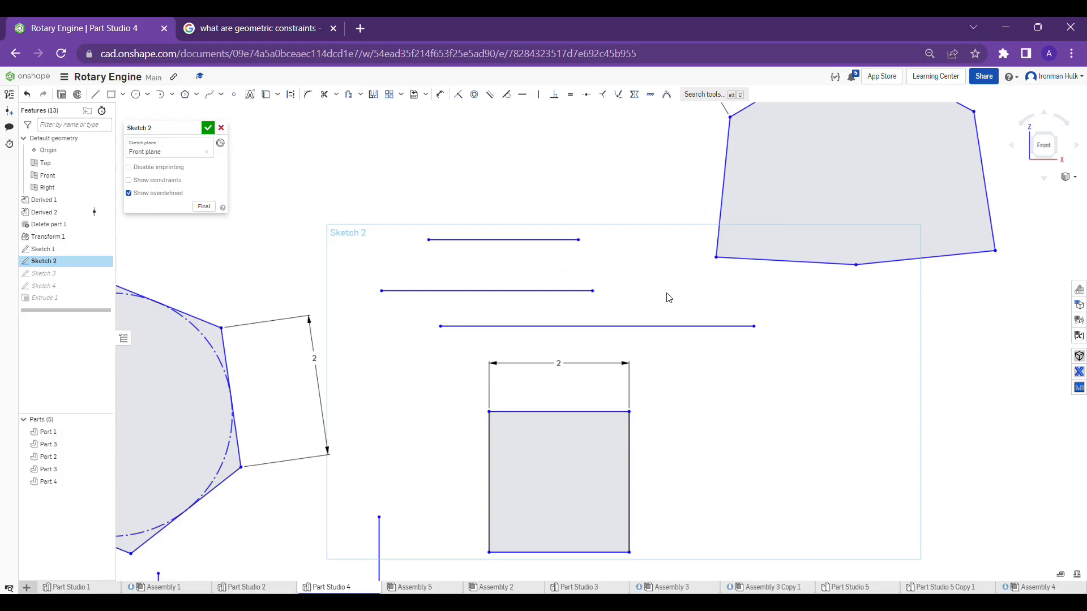
pyautogui.scroll(-2, 668, 298)
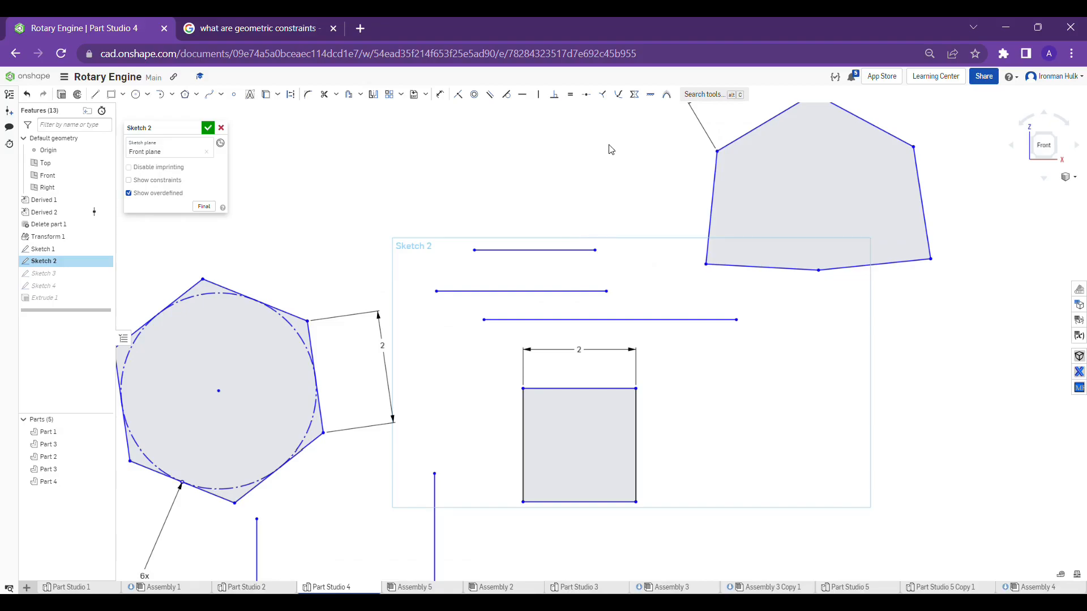
pyautogui.click(634, 94)
pyautogui.click(545, 253)
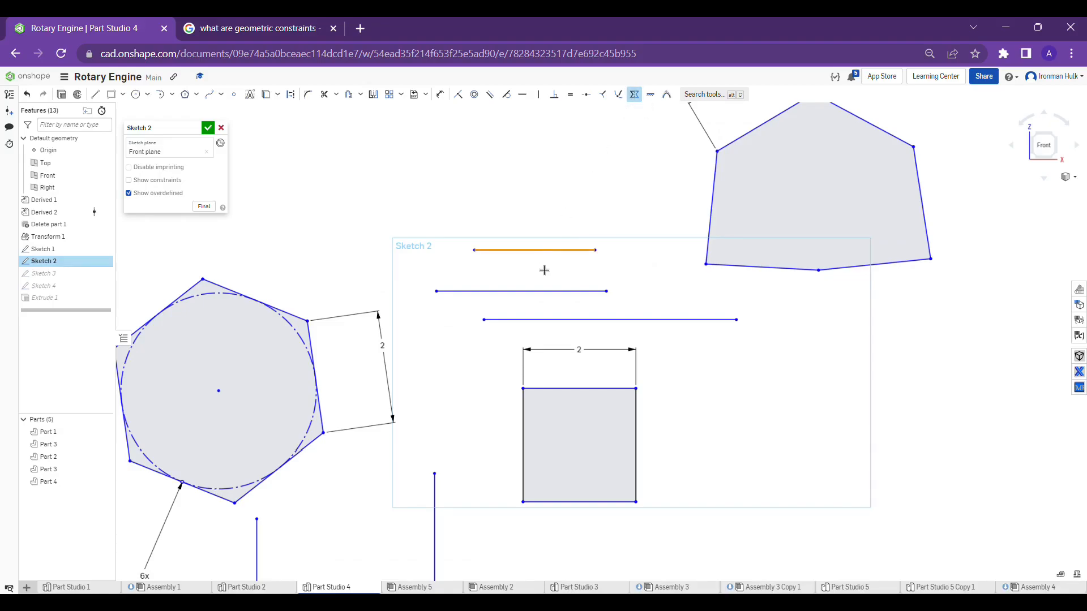
pyautogui.click(544, 292)
pyautogui.click(543, 322)
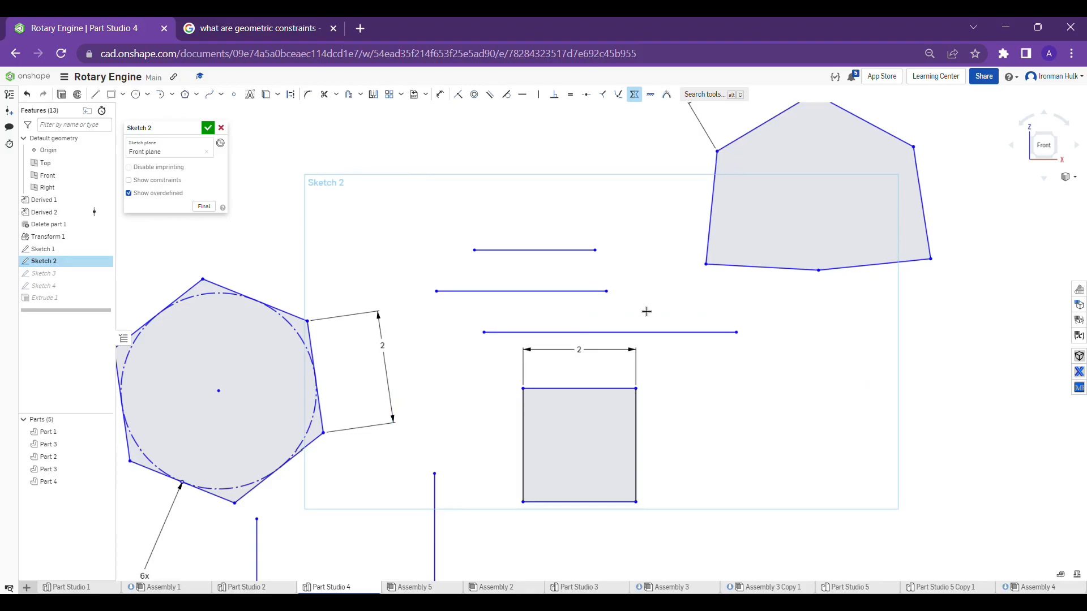
pyautogui.press('Escape')
pyautogui.scroll(2, 569, 336)
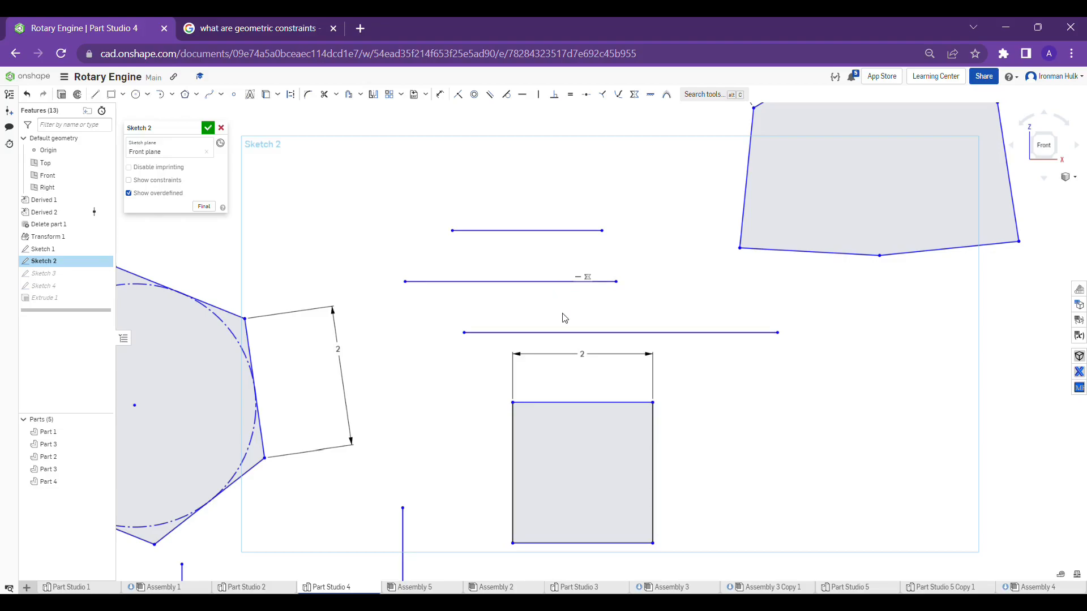
# Apply the Fix constraint to the three horizontal lines above the 2 in square
pyautogui.scroll(-4, 564, 318)
pyautogui.scroll(4, 591, 338)
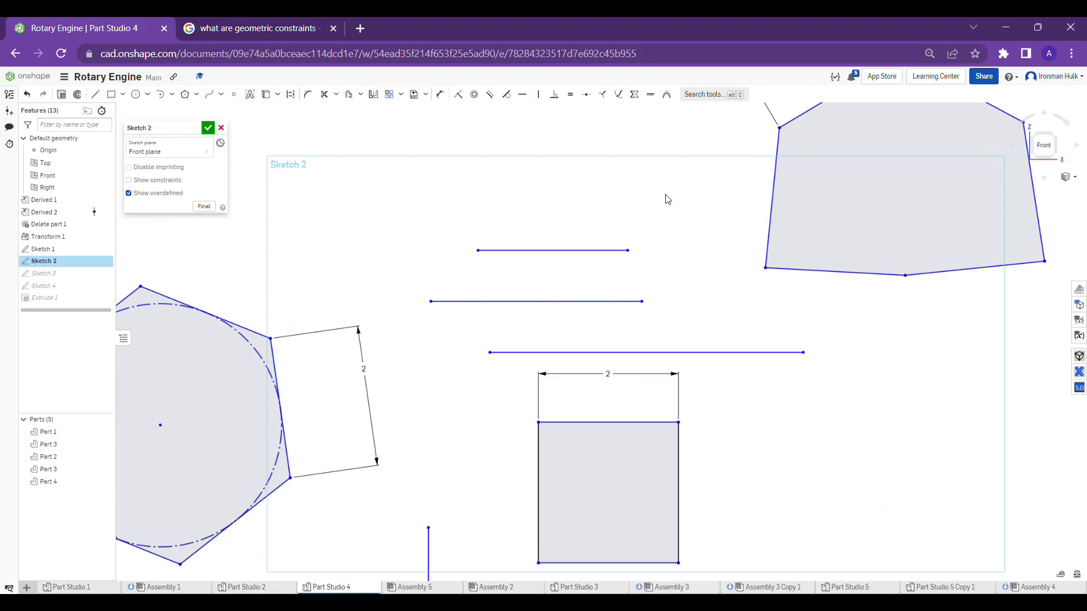
pyautogui.click(652, 96)
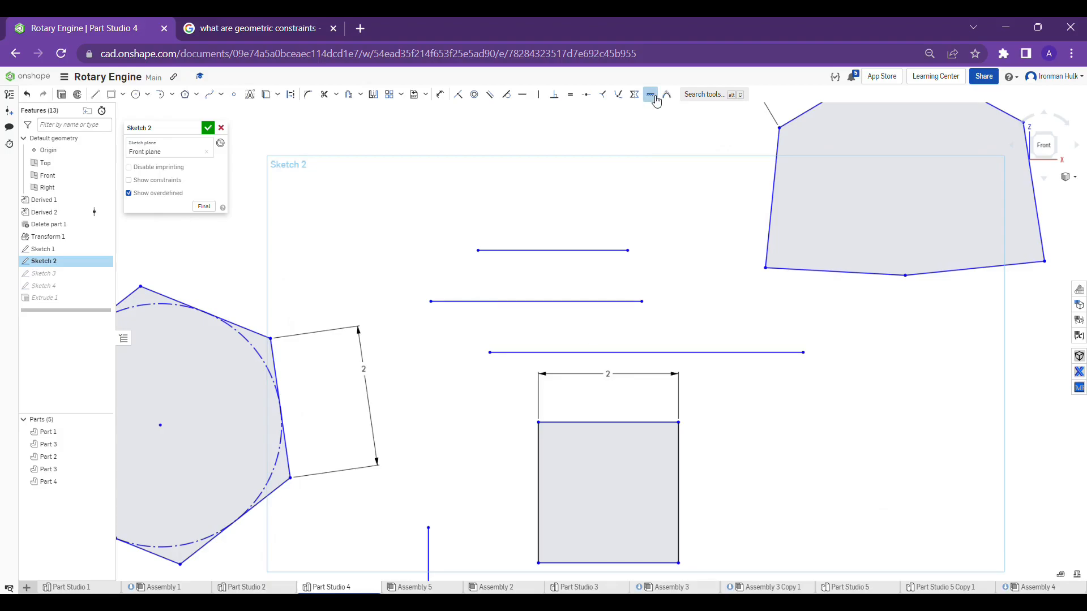
pyautogui.click(544, 255)
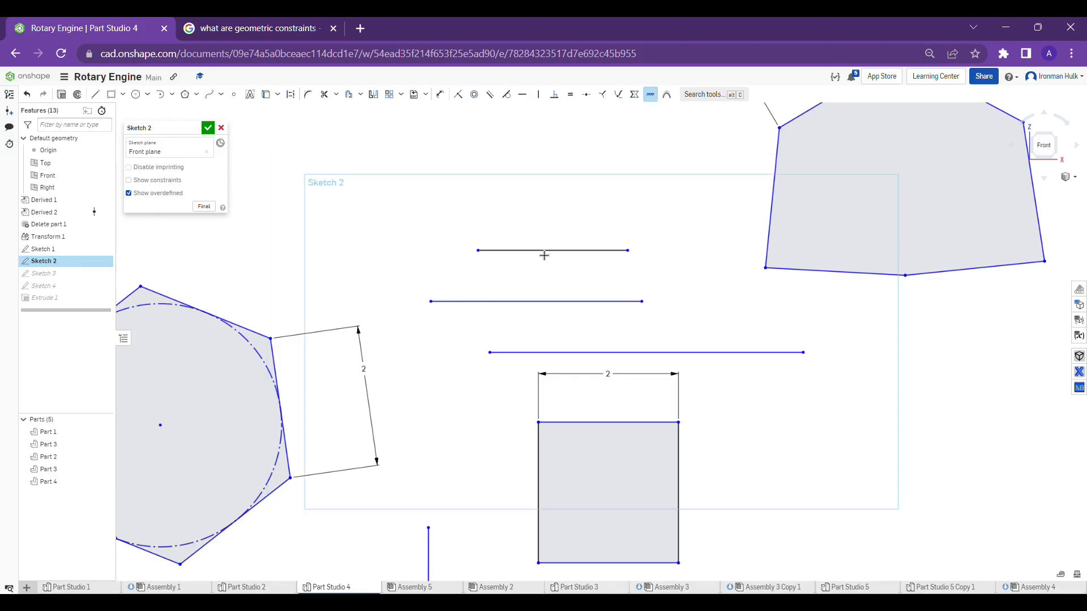
pyautogui.click(550, 303)
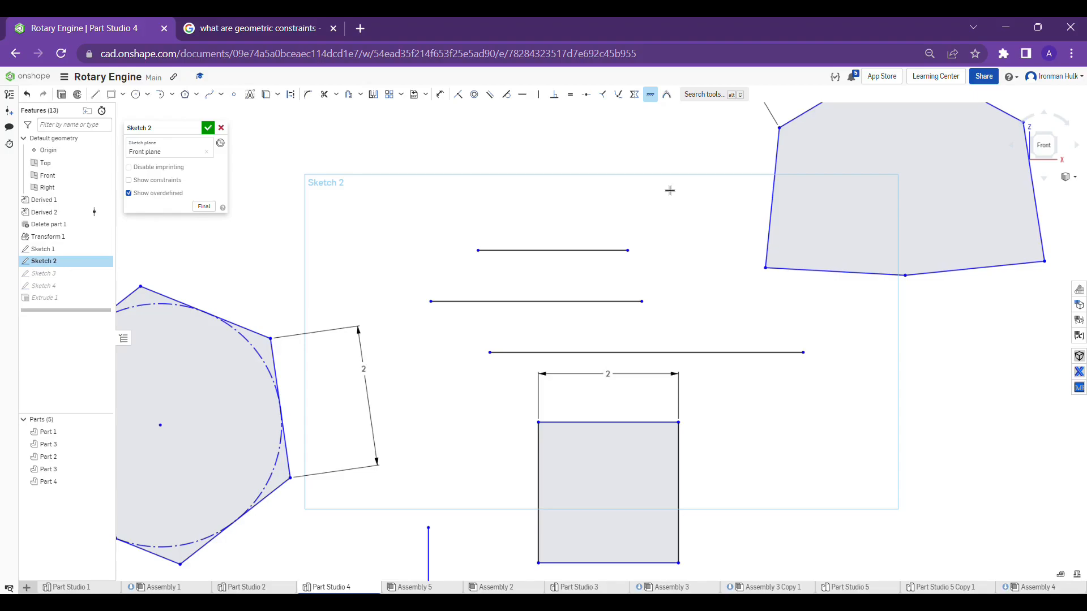
# Fix the polygon's upper-left 2 in edge and its lower-left edge in place
pyautogui.scroll(-3, 672, 187)
pyautogui.scroll(2, 638, 260)
pyautogui.moveTo(731, 251); pyautogui.dragTo(657, 273, button='middle')
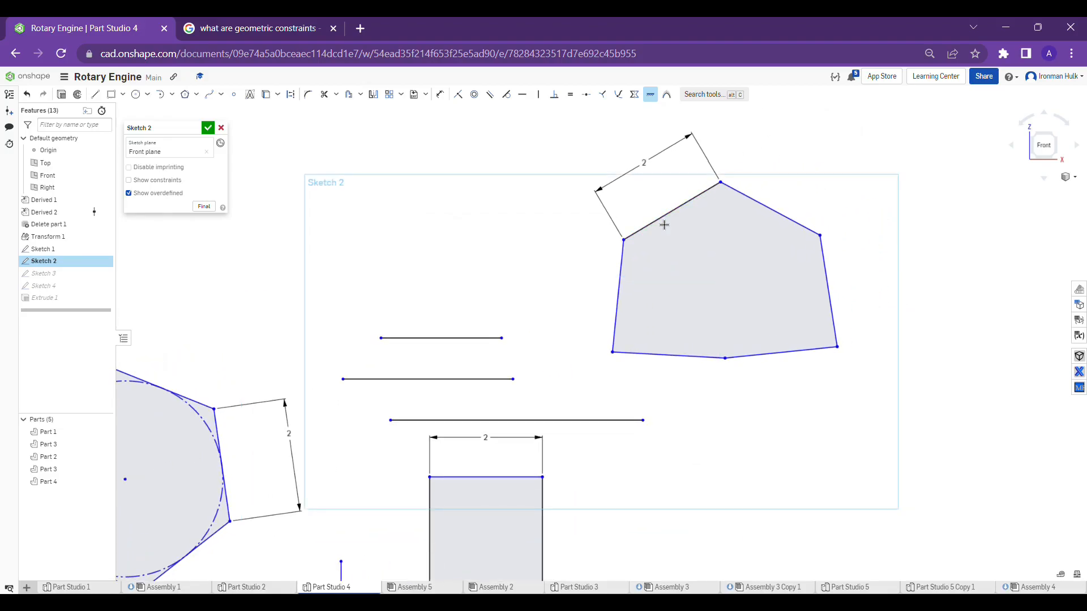
pyautogui.scroll(-1, 664, 225)
pyautogui.scroll(4, 665, 223)
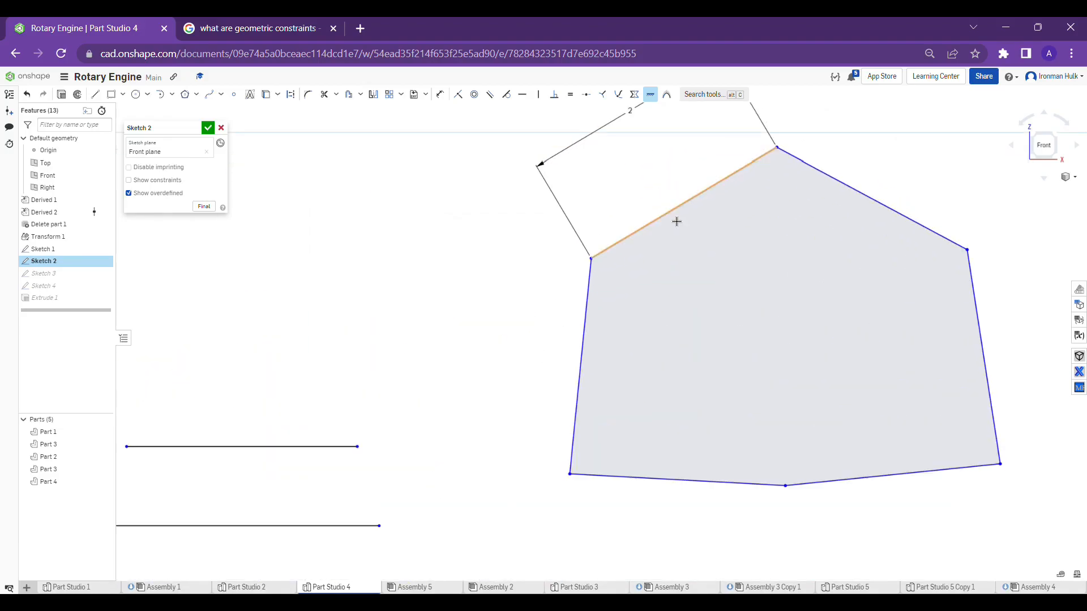
pyautogui.moveTo(738, 209); pyautogui.dragTo(722, 274, button='middle')
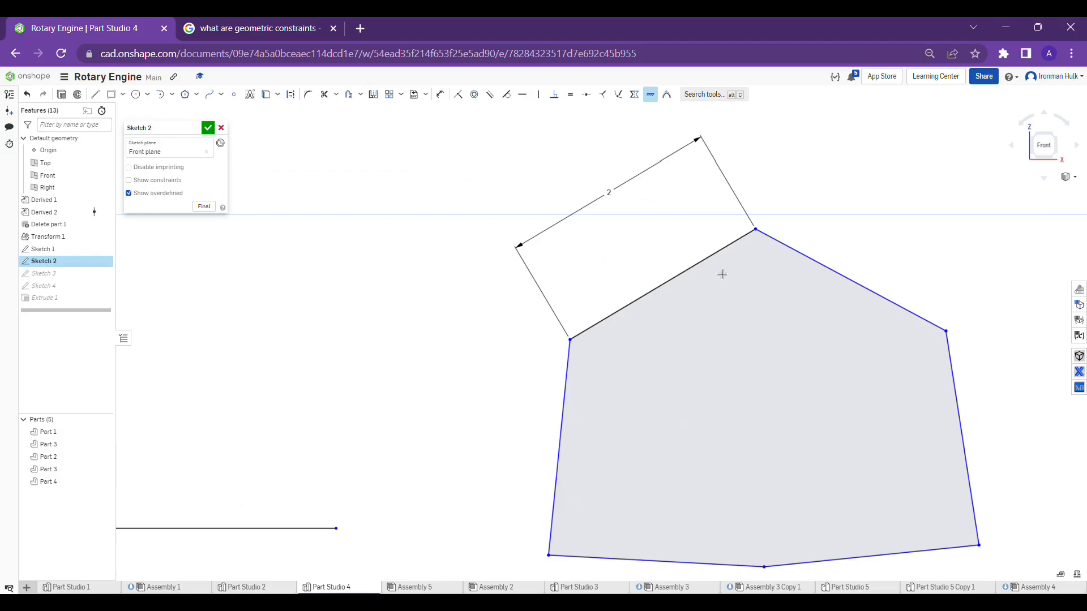
pyautogui.scroll(-3, 722, 275)
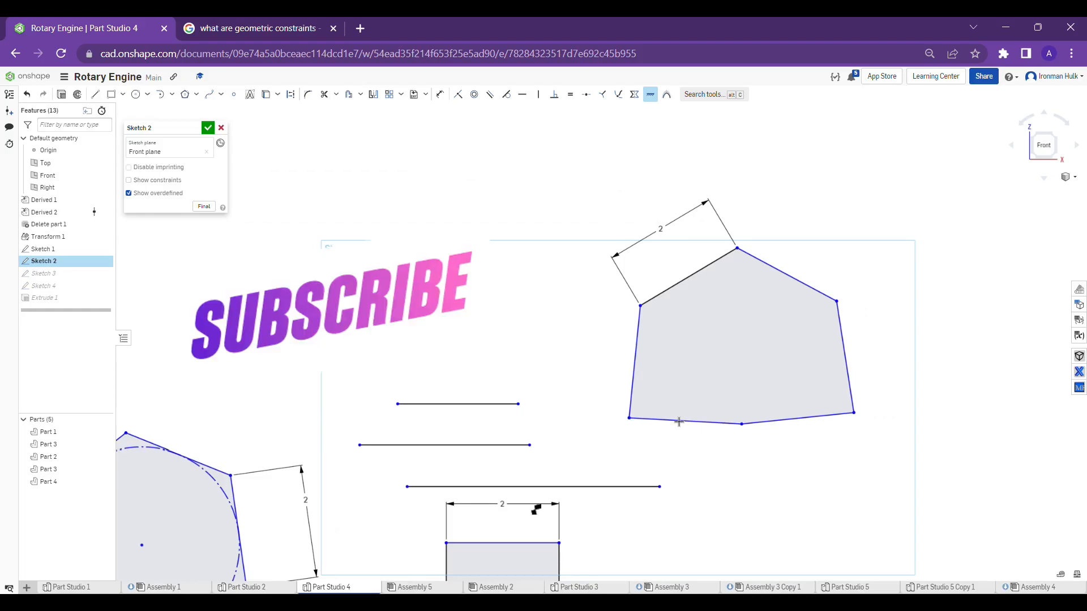
pyautogui.scroll(5, 679, 431)
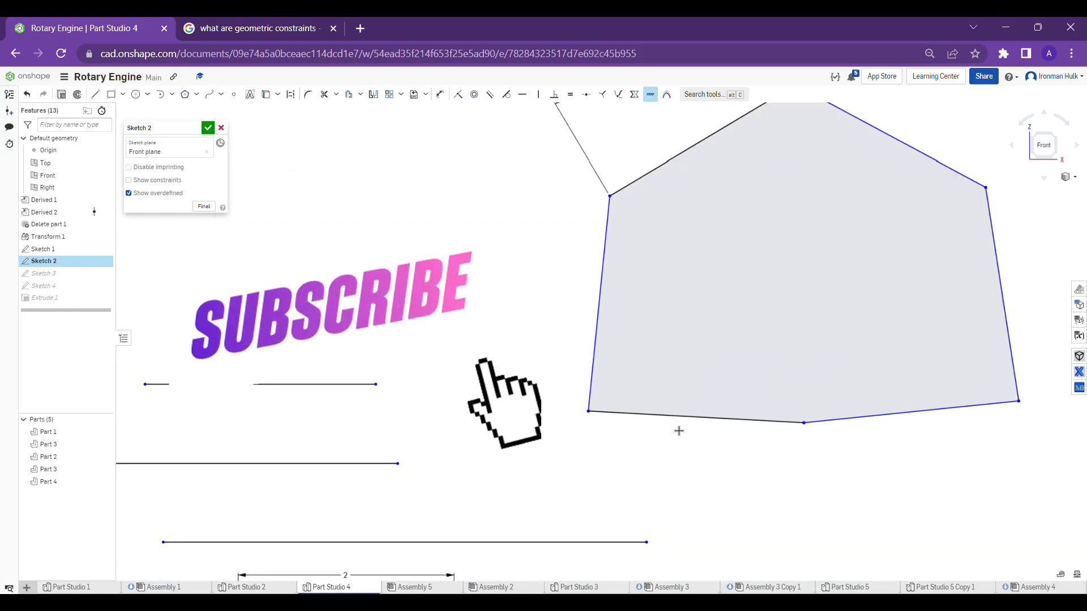
pyautogui.scroll(-4, 679, 431)
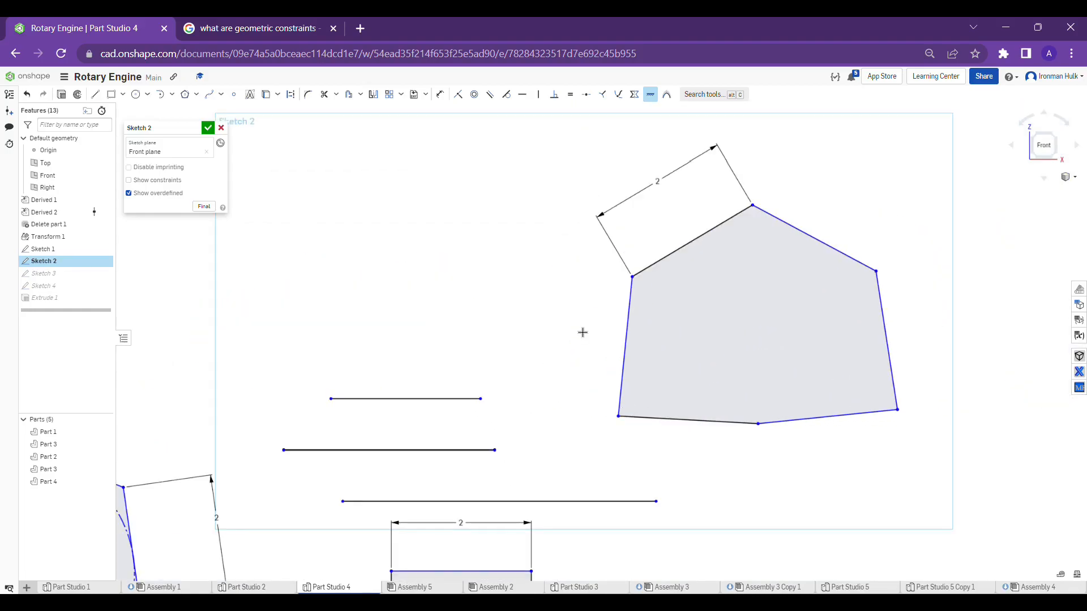
pyautogui.scroll(2, 583, 332)
pyautogui.scroll(-1, 556, 330)
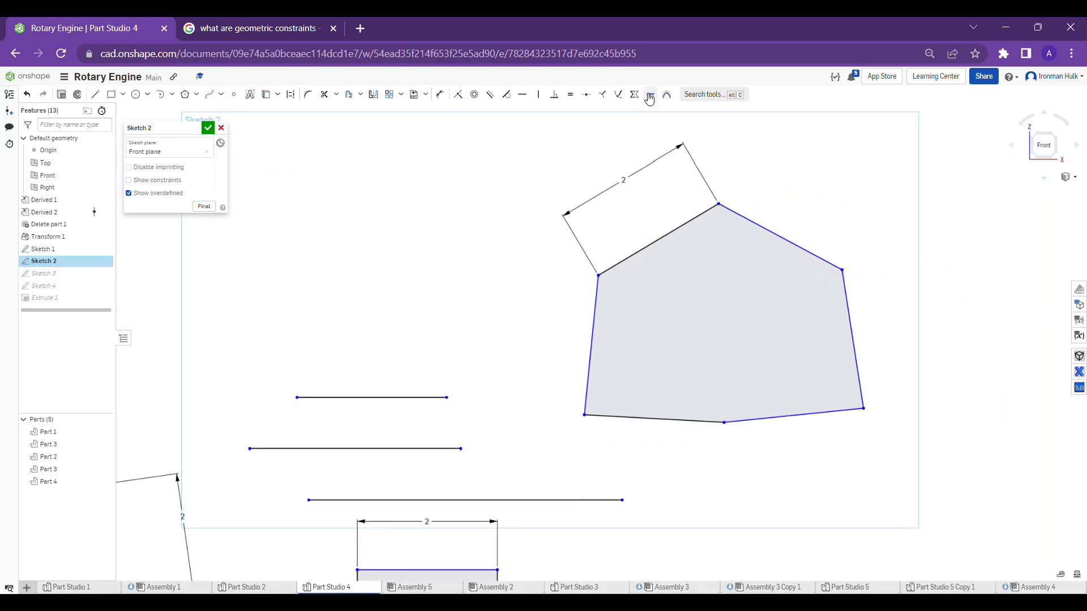
# Draw a conic arch with a rho of 0.5 above the horizontal lines, beside the polygon
pyautogui.click(667, 96)
pyautogui.click(667, 96)
pyautogui.click(172, 95)
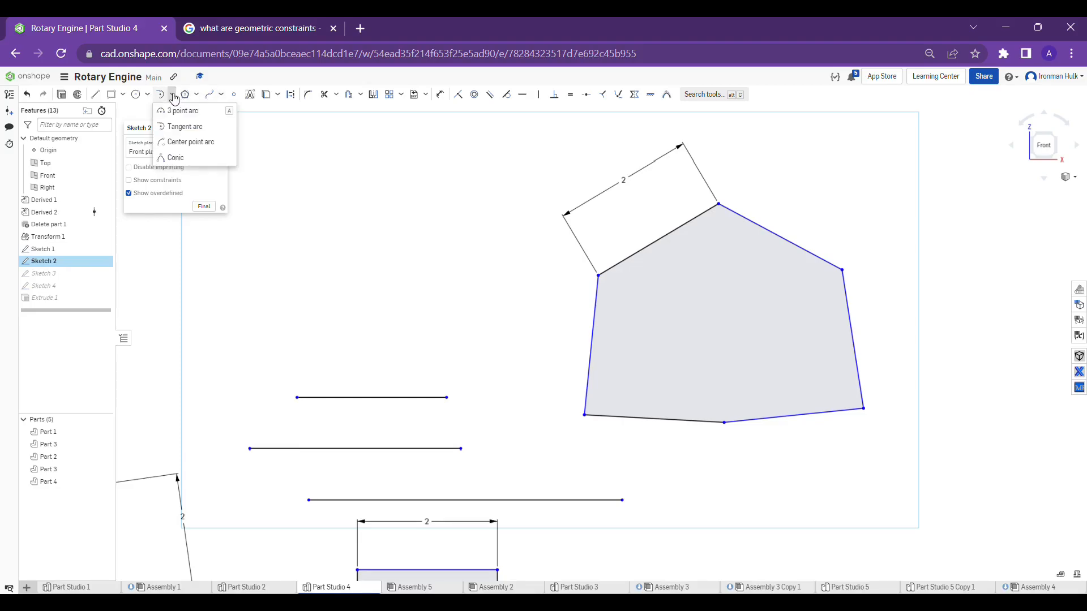
pyautogui.click(179, 164)
pyautogui.scroll(1, 308, 223)
pyautogui.moveTo(368, 235); pyautogui.dragTo(448, 259, button='middle')
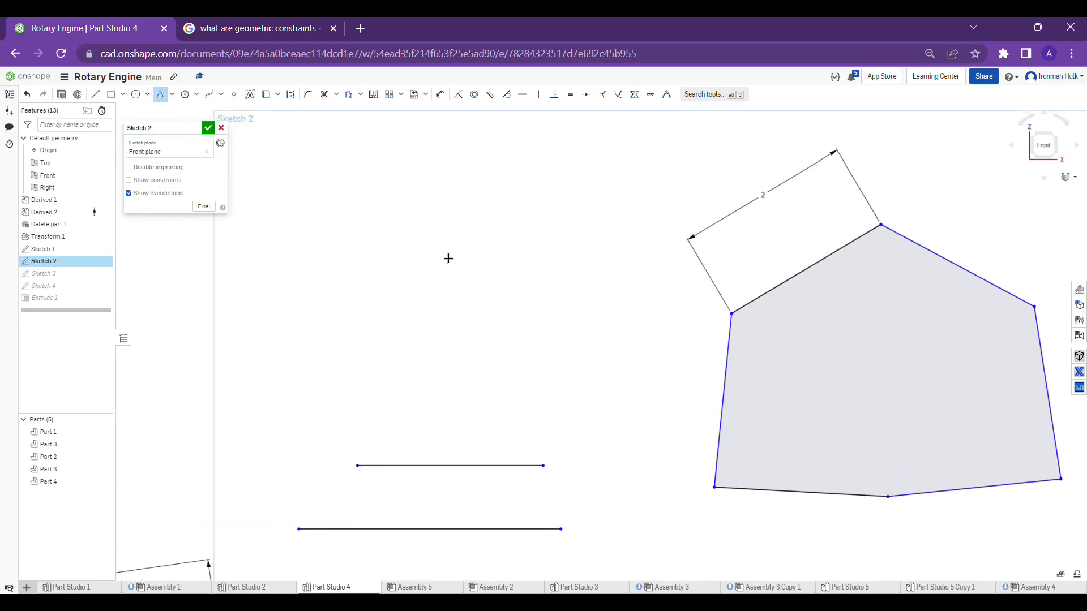
pyautogui.scroll(-2, 449, 259)
pyautogui.click(332, 245)
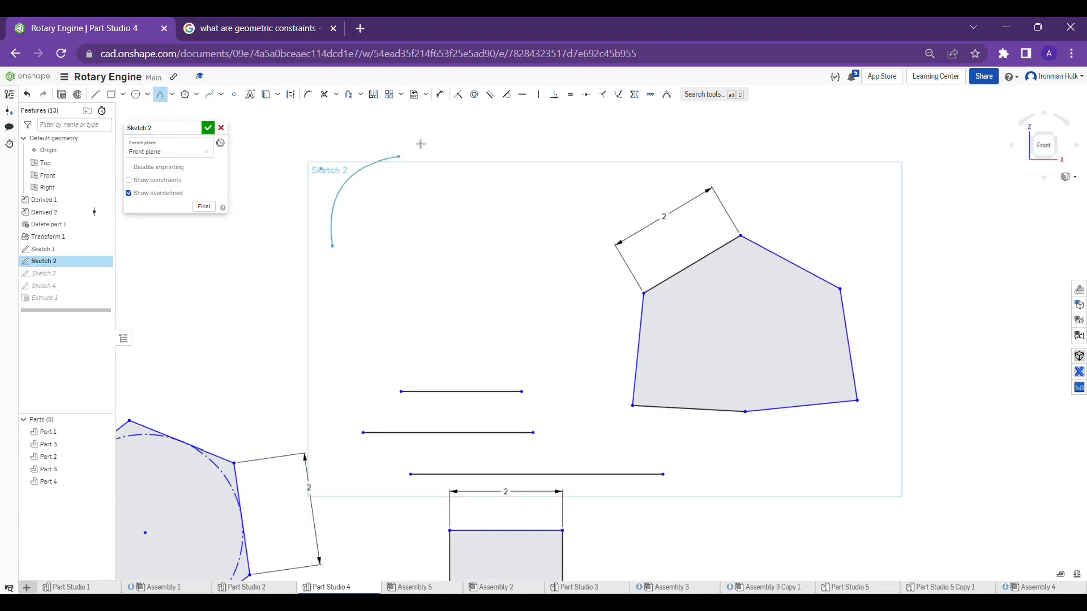
pyautogui.click(446, 215)
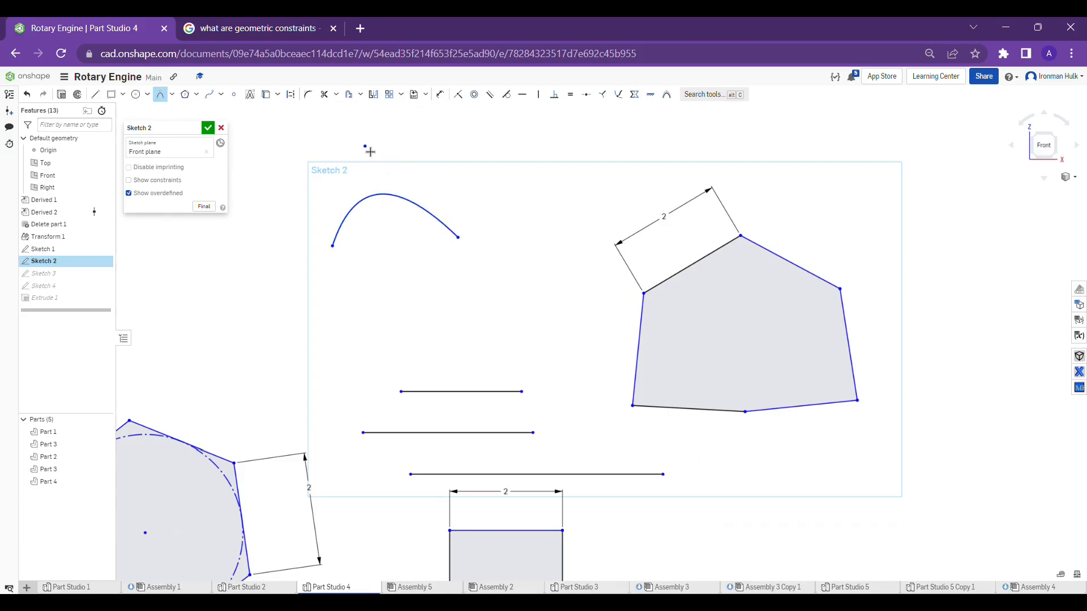
pyautogui.click(369, 150)
# Draw a wavy six-point spline from the conic's lower start point down toward the upper horizontal line
pyautogui.click(210, 94)
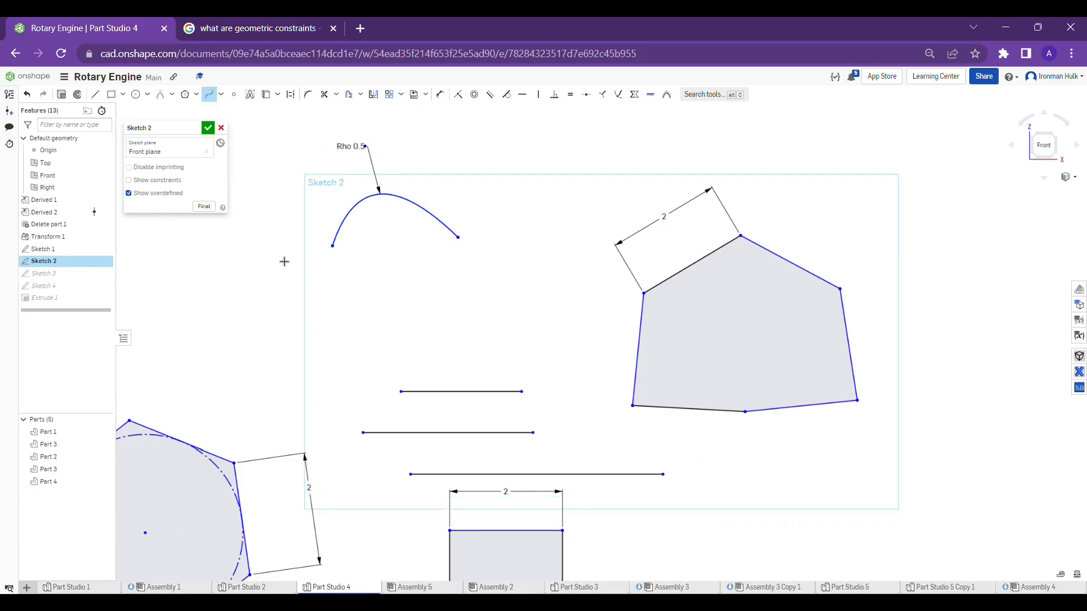
pyautogui.click(332, 246)
pyautogui.click(370, 308)
pyautogui.click(443, 296)
pyautogui.click(443, 351)
pyautogui.click(537, 308)
pyautogui.doubleClick(534, 364)
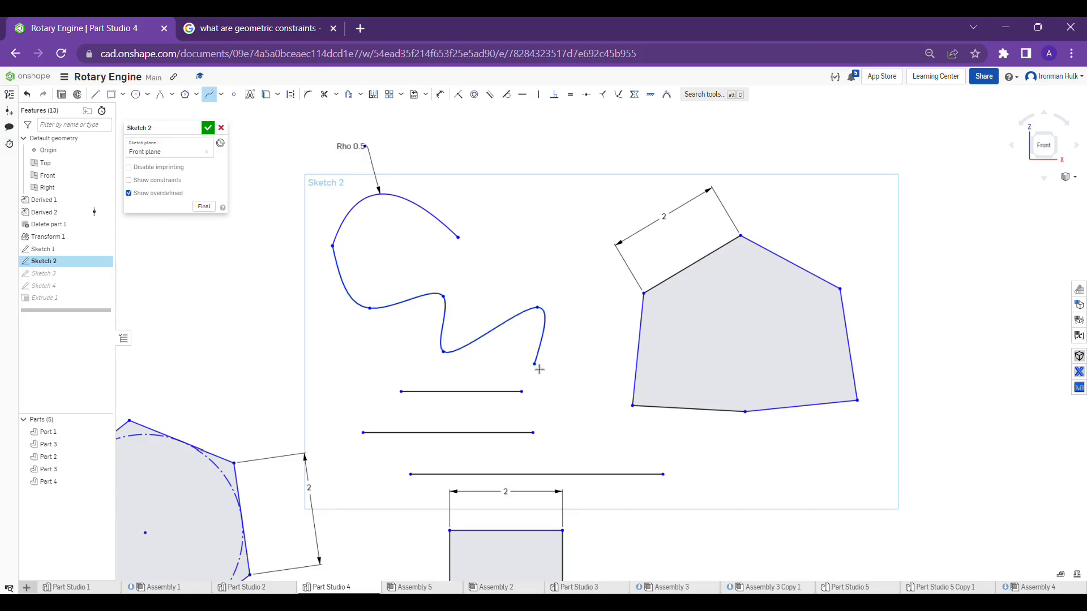
pyautogui.moveTo(363, 275); pyautogui.dragTo(387, 265, button='middle')
pyautogui.click(209, 96)
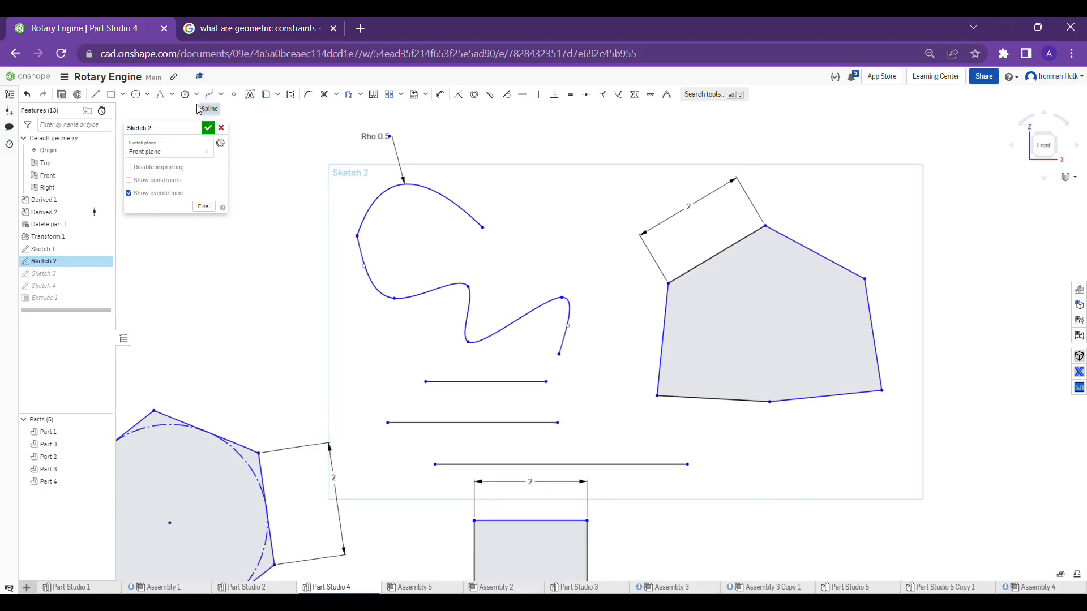
# Try a curvature constraint between the conic and the spline's start handle, and undo it
pyautogui.click(667, 98)
pyautogui.click(365, 254)
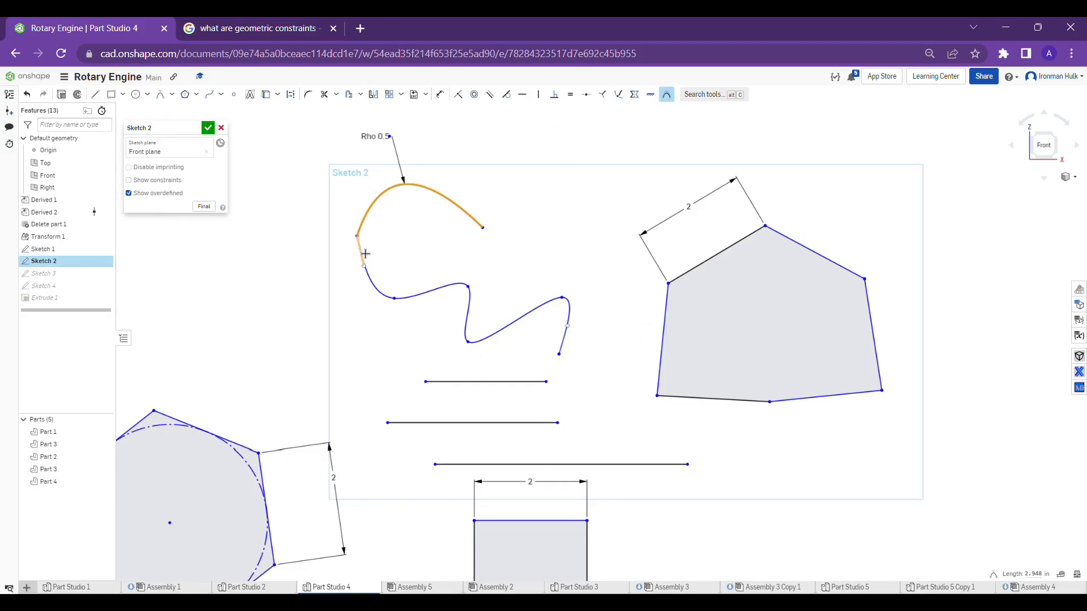
pyautogui.click(365, 255)
pyautogui.scroll(-4, 366, 255)
pyautogui.moveTo(366, 253); pyautogui.dragTo(394, 290, button='middle')
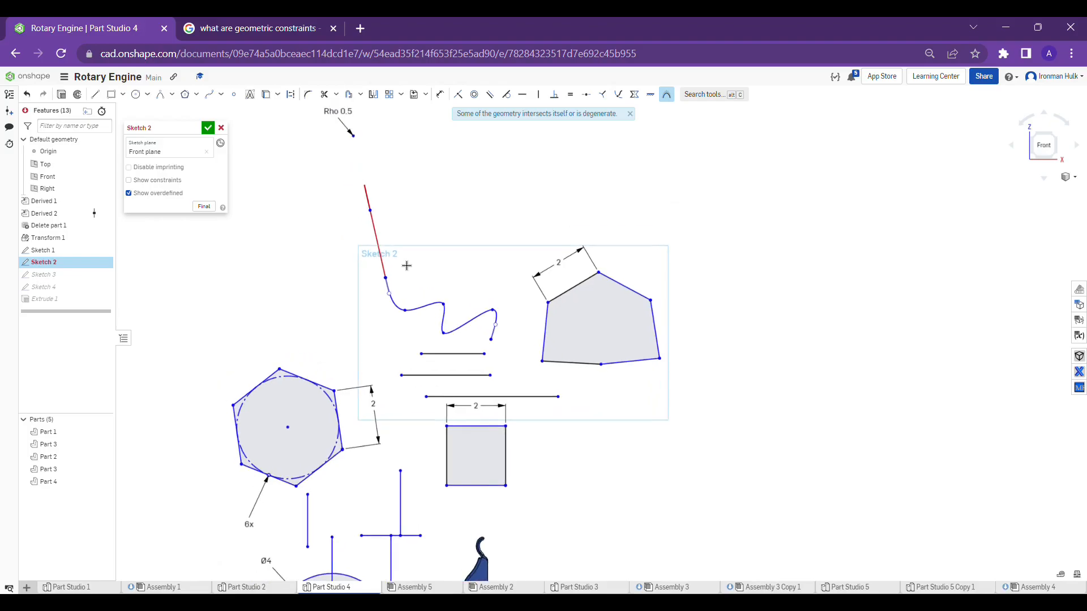
pyautogui.scroll(3, 405, 263)
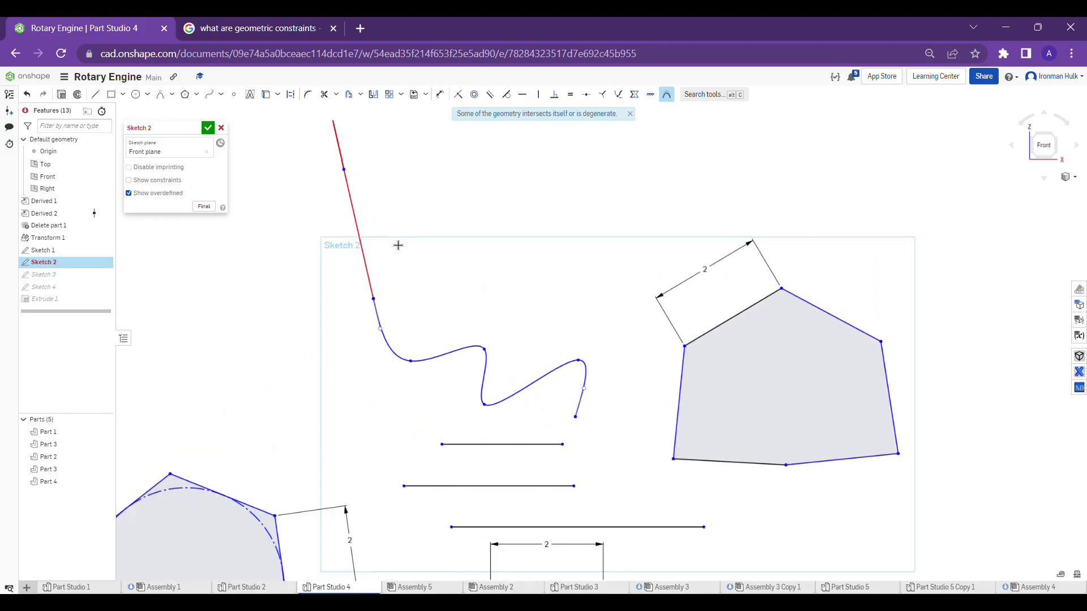
pyautogui.scroll(-2, 398, 242)
pyautogui.moveTo(395, 235); pyautogui.dragTo(396, 236, button='middle')
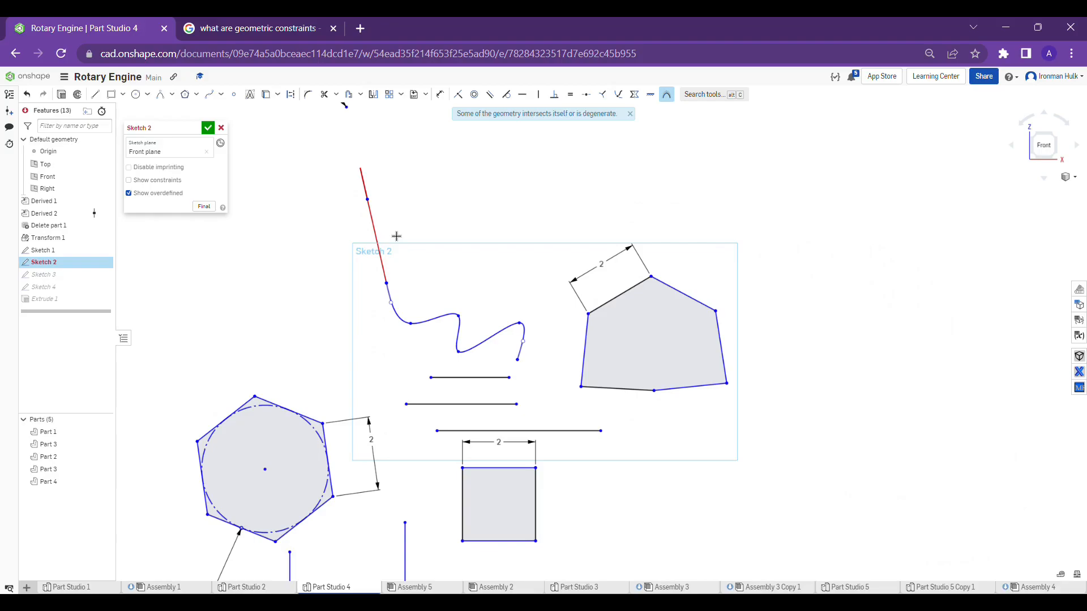
pyautogui.press('Escape')
pyautogui.hotkey('ctrl', 'z')
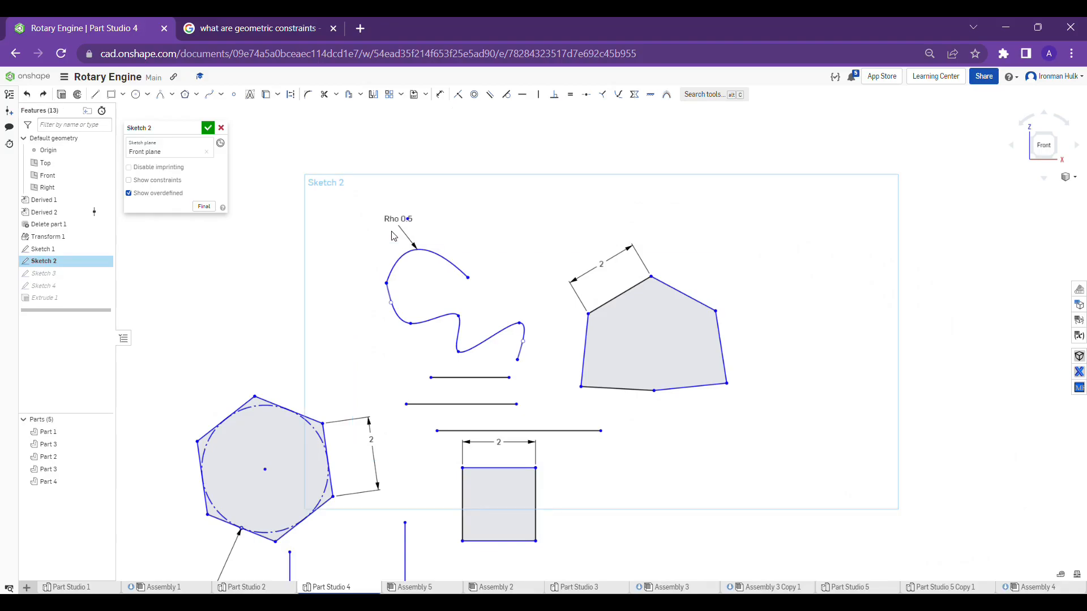
# Try the curvature constraint between the conic and the spline curve itself, and undo it
pyautogui.scroll(4, 418, 266)
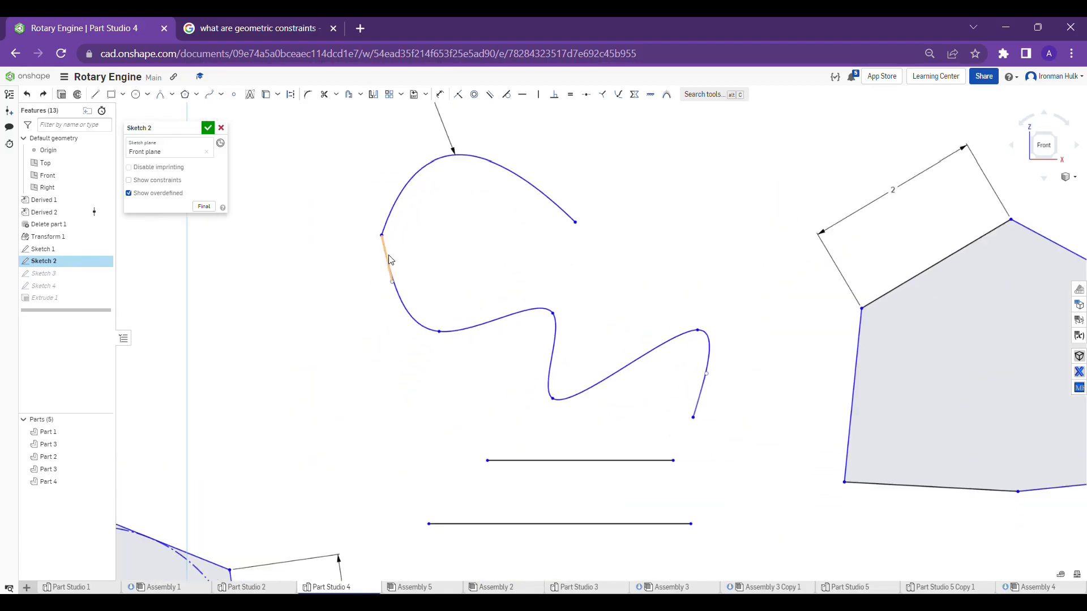
pyautogui.scroll(-3, 389, 261)
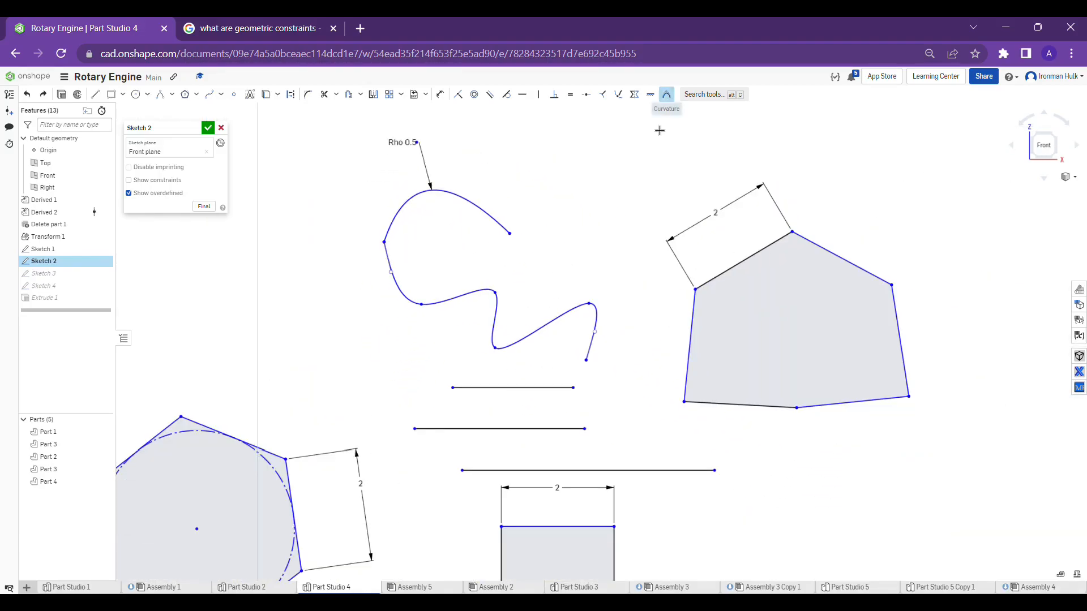
pyautogui.click(666, 94)
pyautogui.click(512, 237)
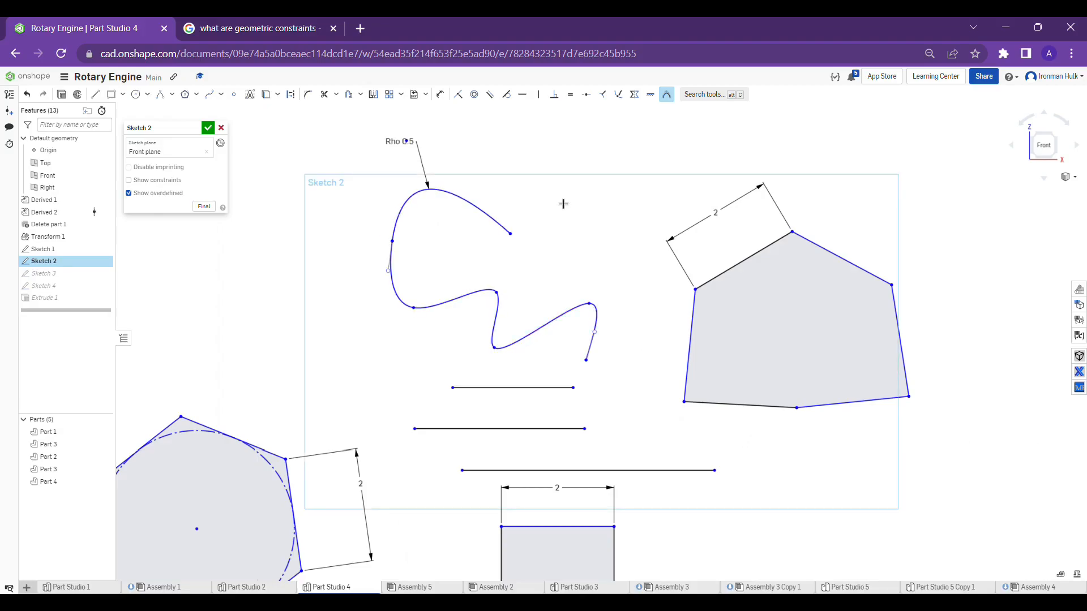
pyautogui.moveTo(562, 198); pyautogui.dragTo(571, 206, button='middle')
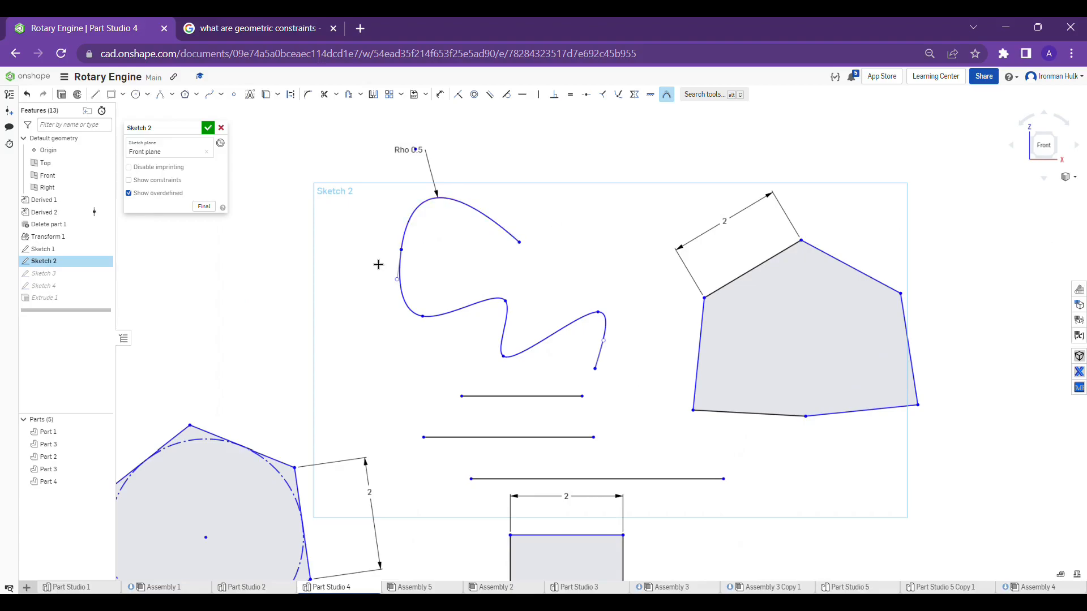
pyautogui.press('Escape')
pyautogui.hotkey('ctrl', 'z')
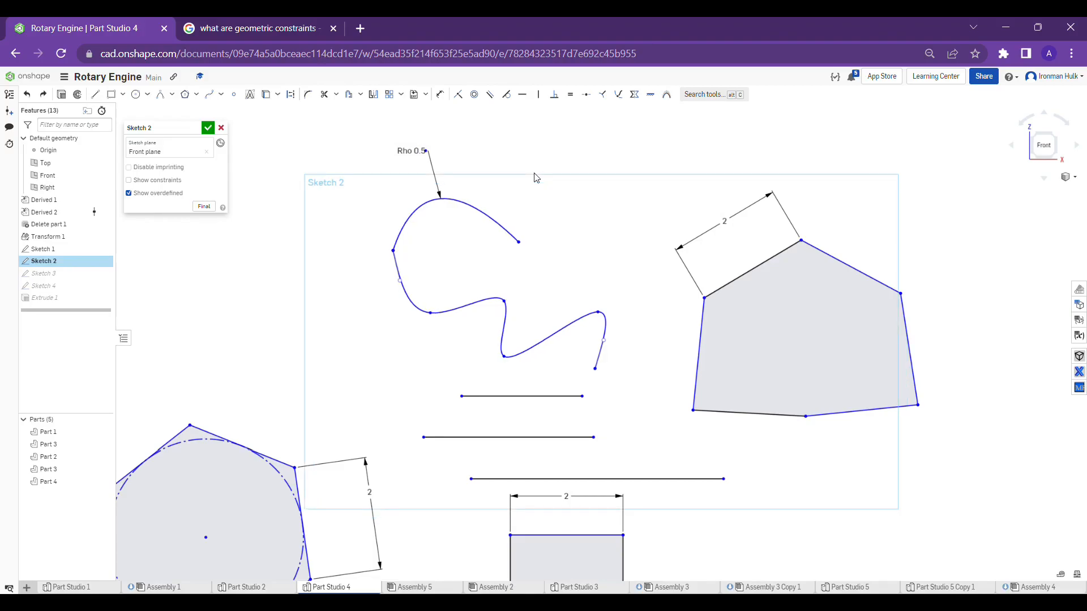
# Try a tangent constraint between the conic and the start of the spline, and undo it
pyautogui.click(506, 94)
pyautogui.click(411, 229)
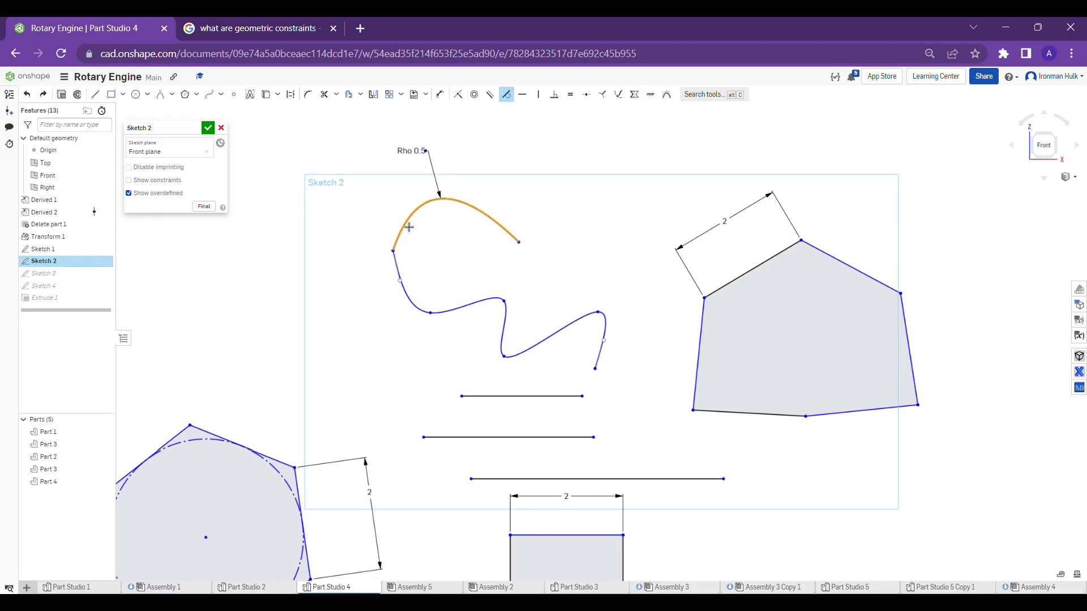
pyautogui.click(403, 274)
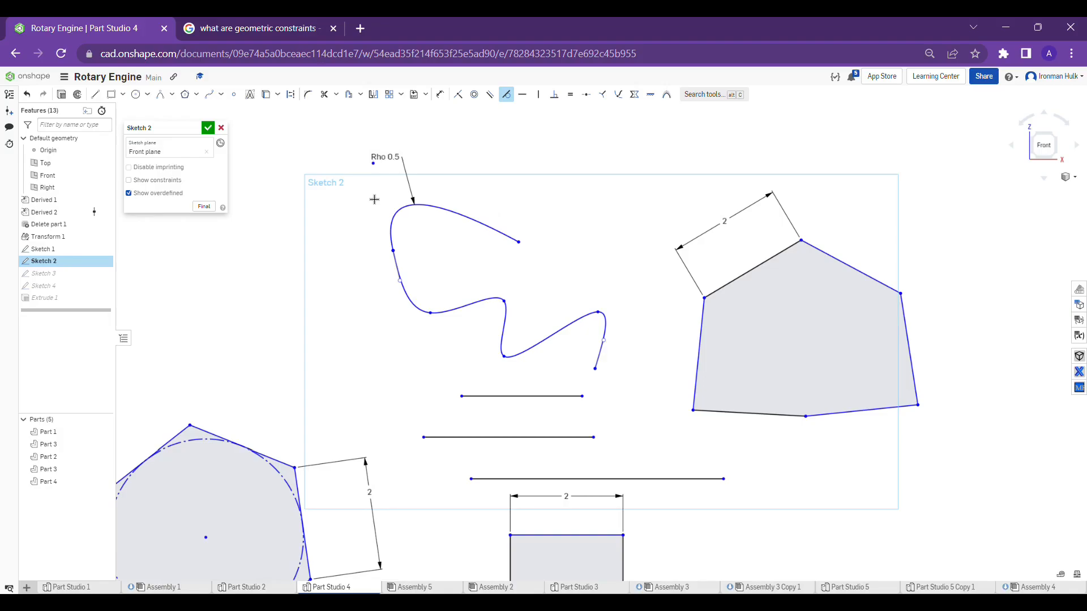
pyautogui.press('Escape')
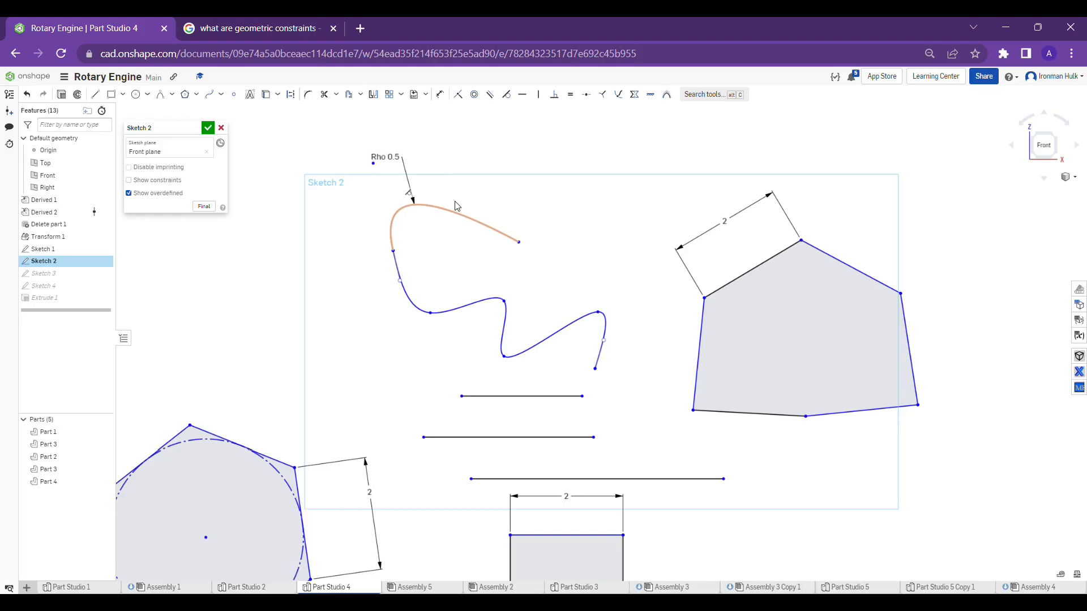
pyautogui.hotkey('ctrl', 'z')
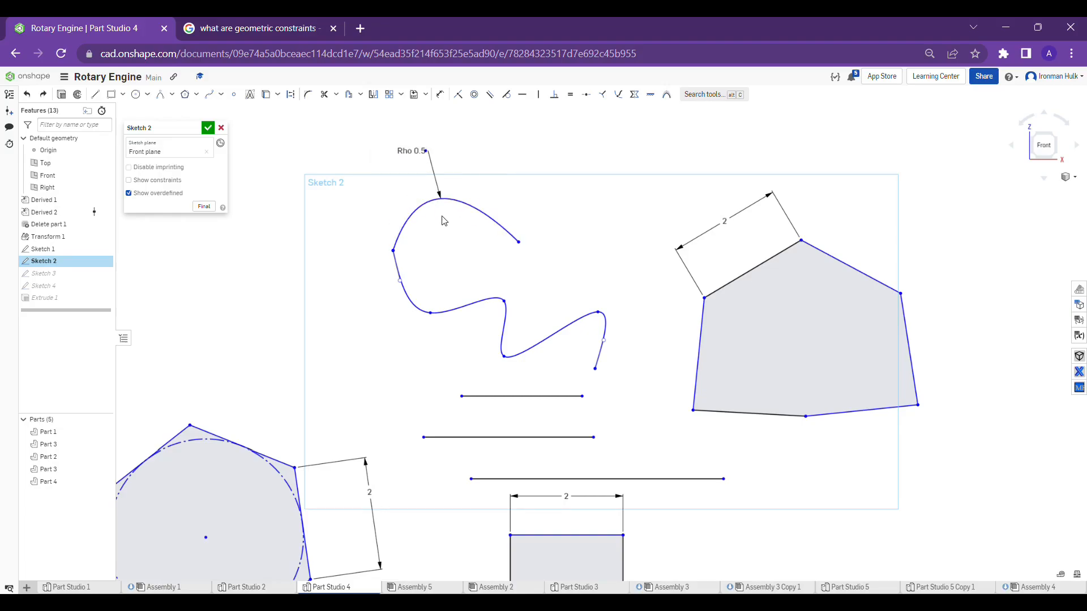
# Apply a curvature constraint between the conic and the spline, and inspect their shared point
pyautogui.click(497, 227)
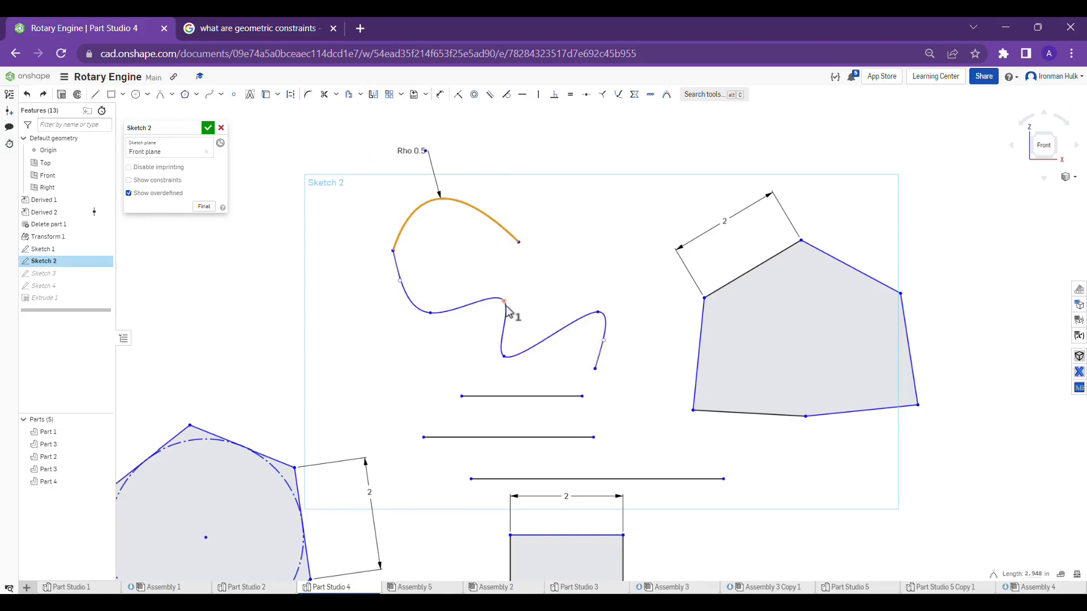
pyautogui.click(504, 310)
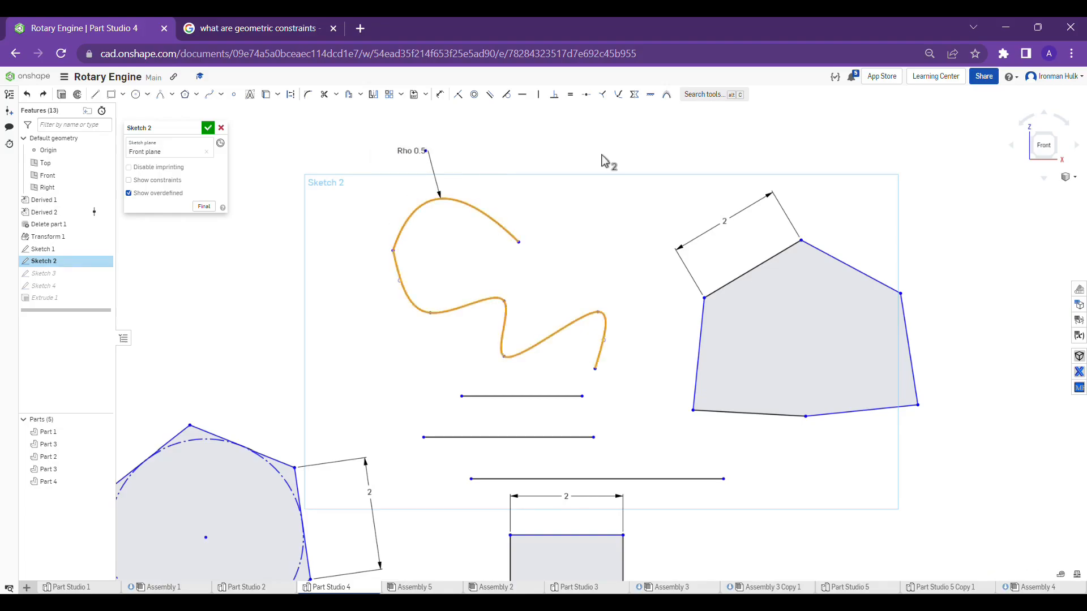
pyautogui.click(666, 94)
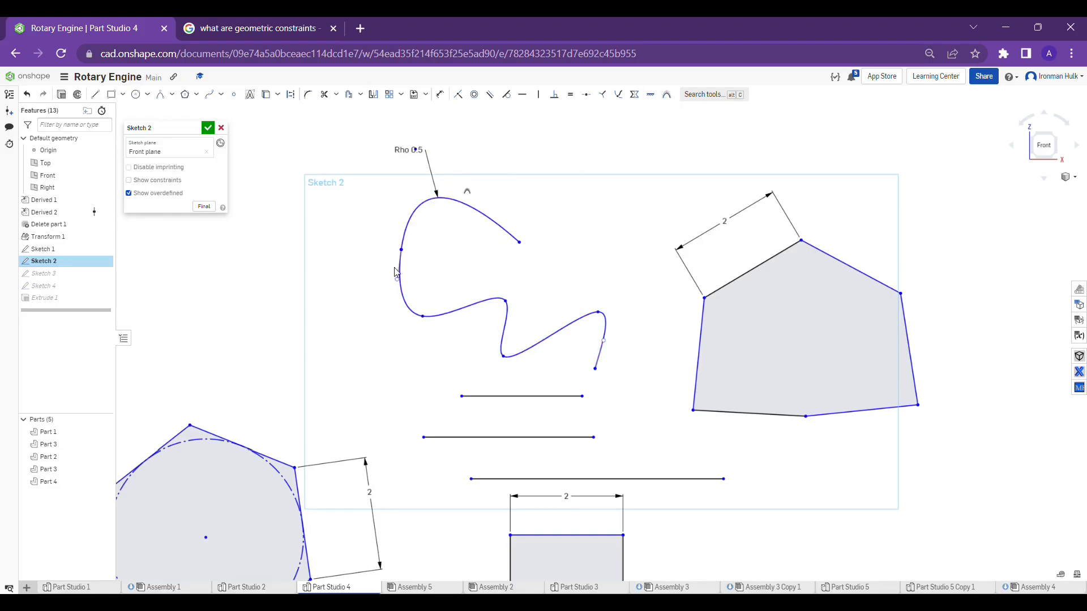
pyautogui.scroll(5, 390, 288)
pyautogui.scroll(-10, 488, 215)
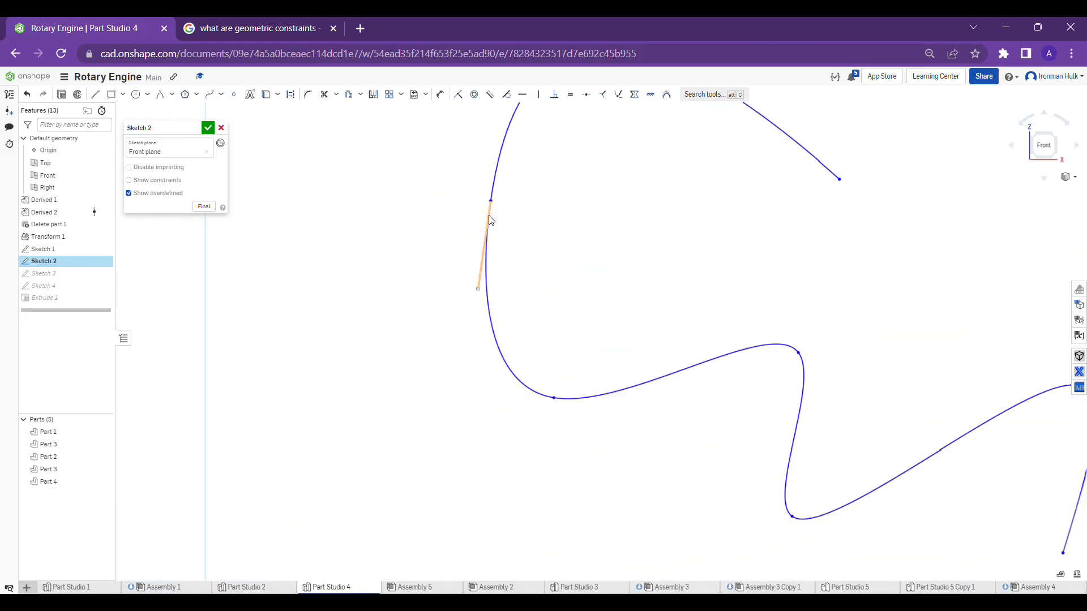
# Review the whole constrained Sketch 2, accept it to close sketch editing, and inspect the sketches alongside the extruded cylinder
pyautogui.scroll(-2, 594, 229)
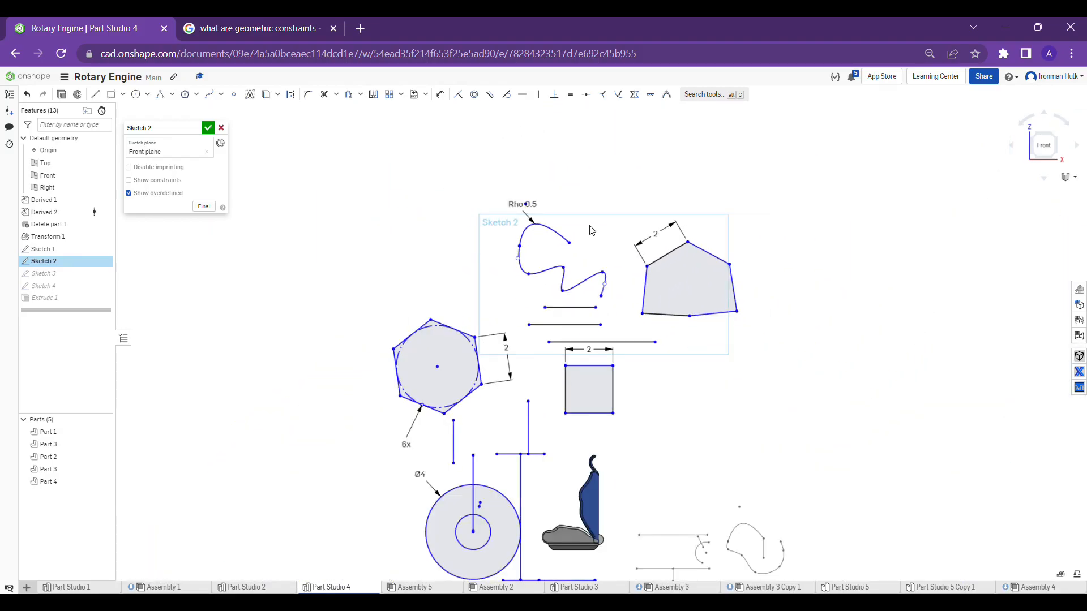
pyautogui.scroll(-3, 590, 228)
pyautogui.scroll(3, 669, 164)
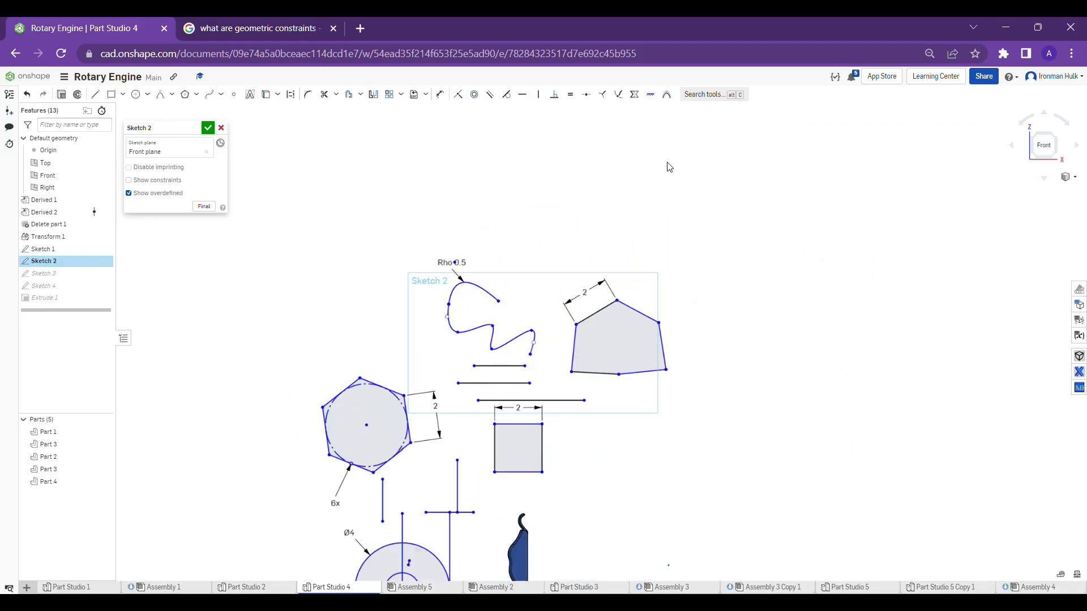
pyautogui.moveTo(652, 168); pyautogui.dragTo(626, 195, button='right')
pyautogui.scroll(-3, 626, 193)
pyautogui.scroll(4, 555, 244)
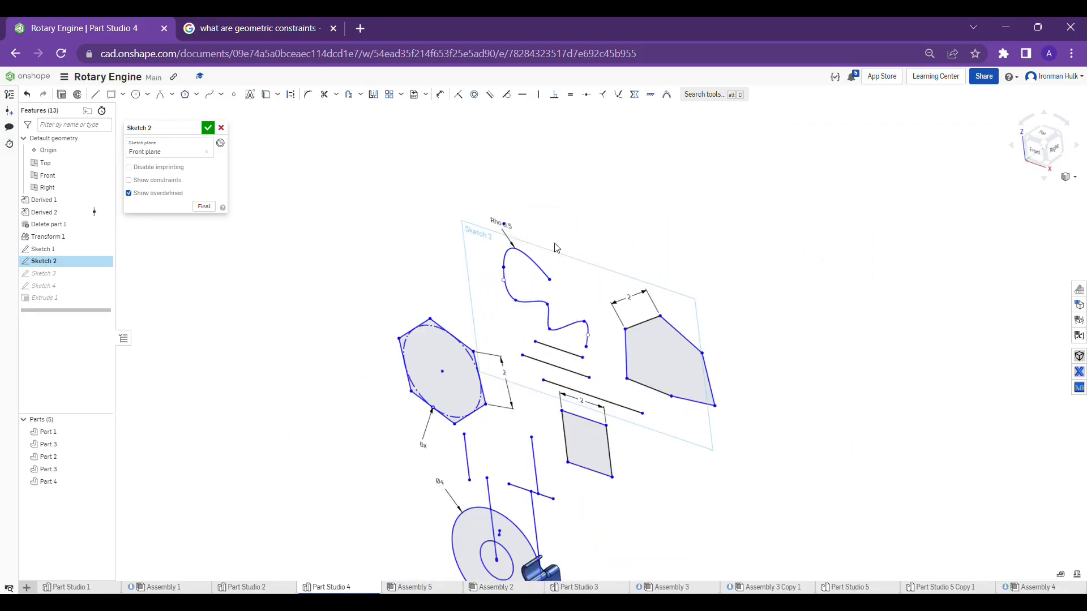
pyautogui.scroll(-4, 557, 245)
pyautogui.moveTo(568, 245); pyautogui.dragTo(573, 246, button='right')
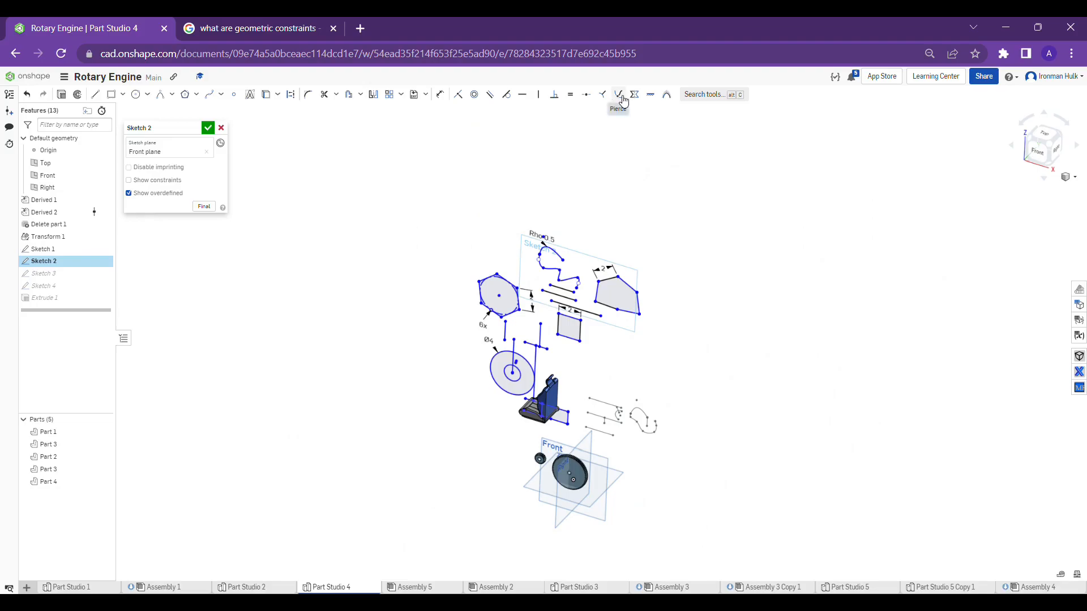
pyautogui.click(208, 128)
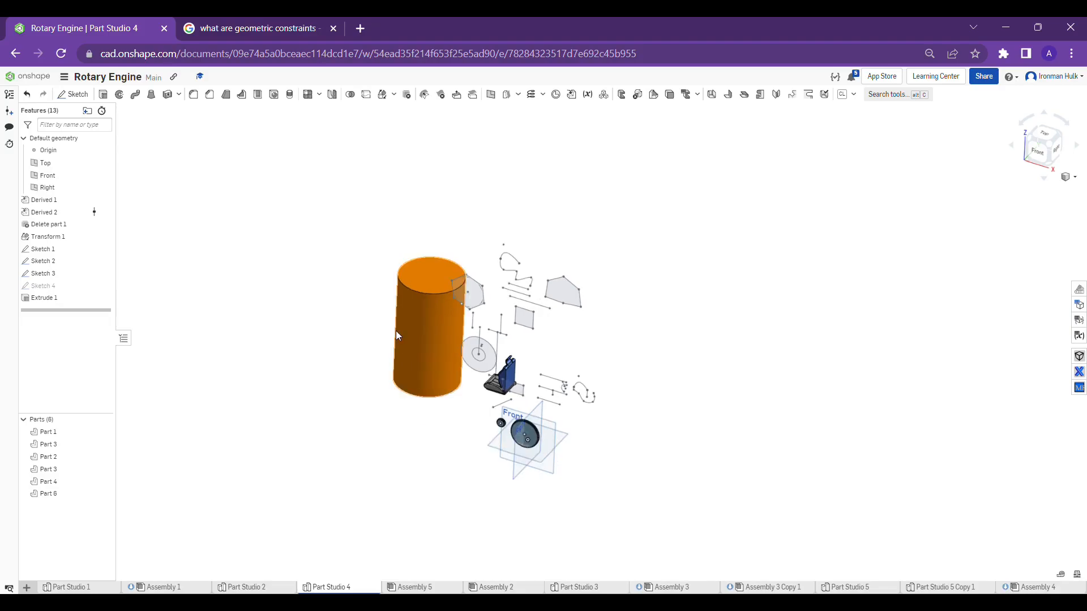
pyautogui.moveTo(398, 335); pyautogui.dragTo(441, 290, button='right')
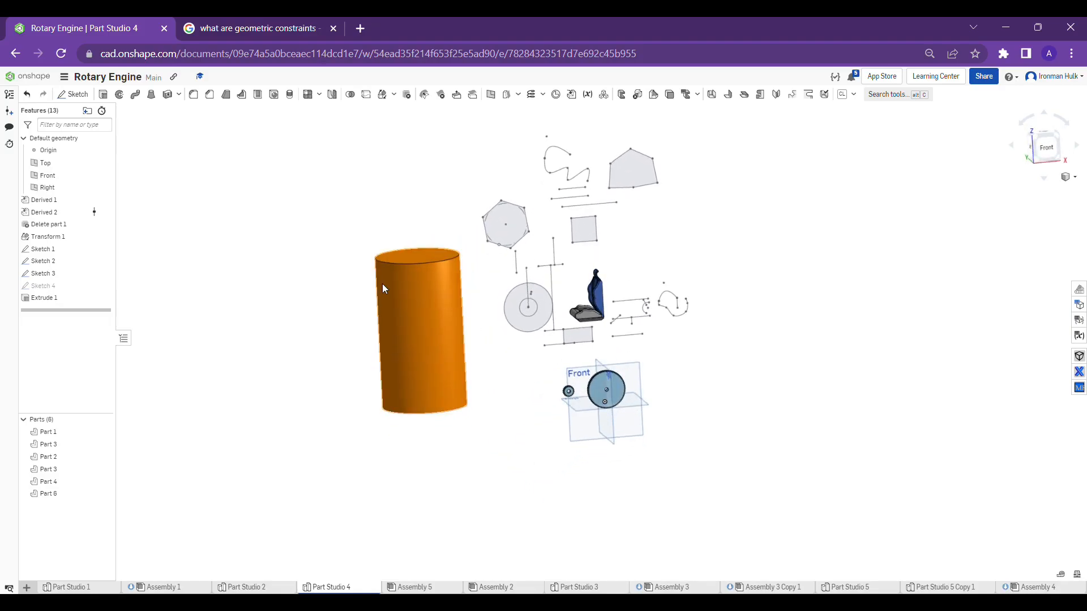